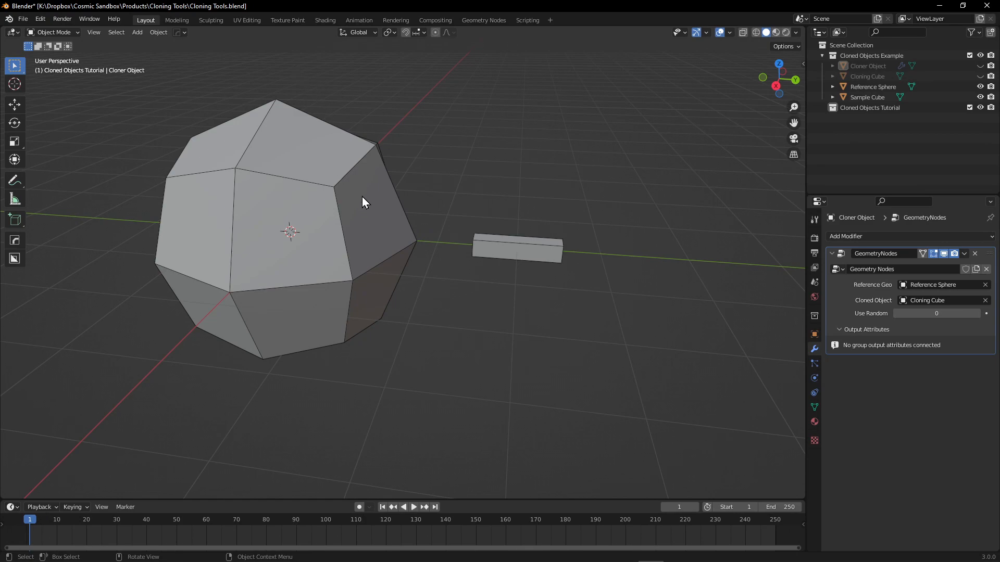
pyautogui.keyDown('shift'); pyautogui.moveTo(363, 156); pyautogui.dragTo(435, 178, button='middle'); pyautogui.keyUp('shift')
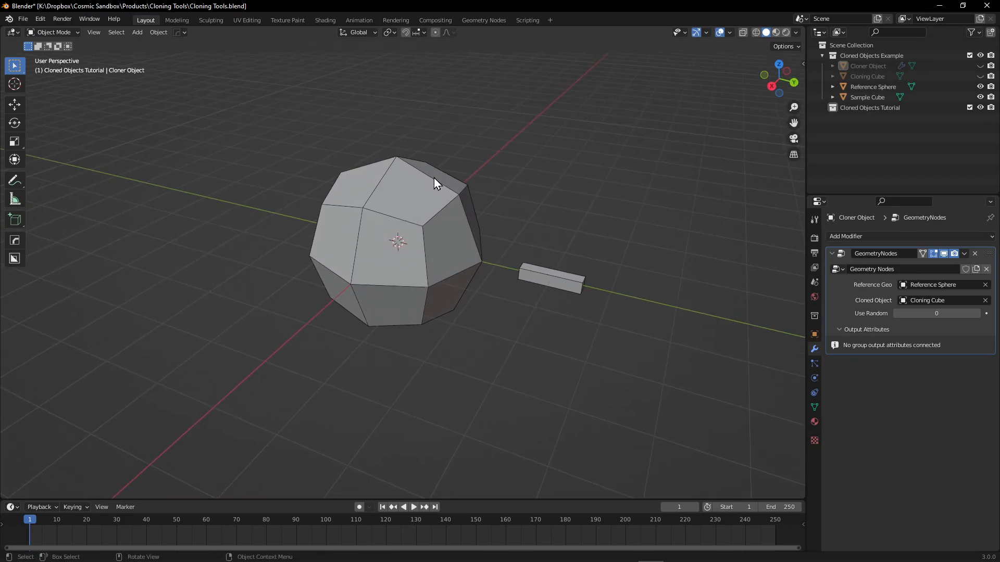
pyautogui.moveTo(424, 189); pyautogui.dragTo(432, 163, button='middle')
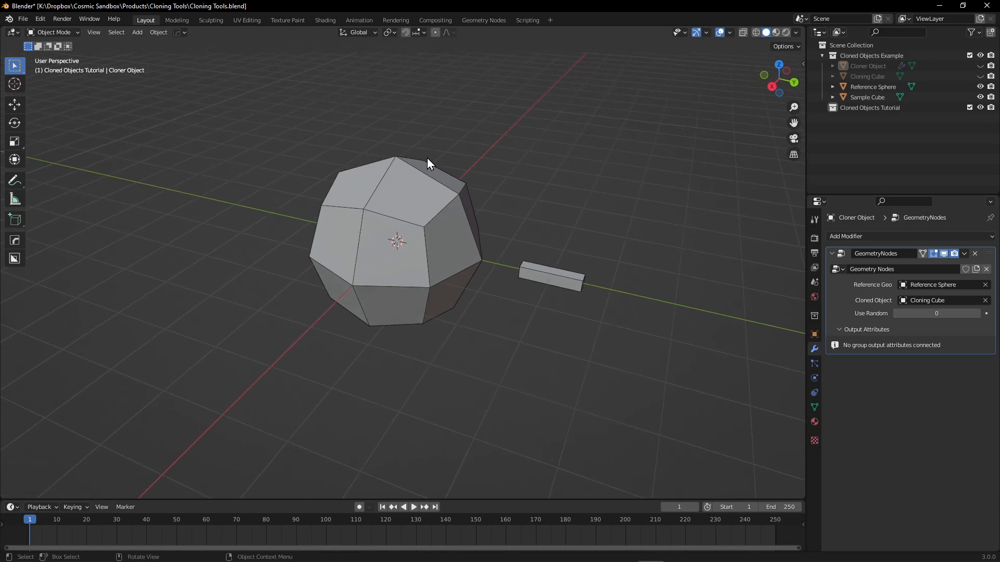
pyautogui.moveTo(545, 194); pyautogui.dragTo(520, 194, button='middle')
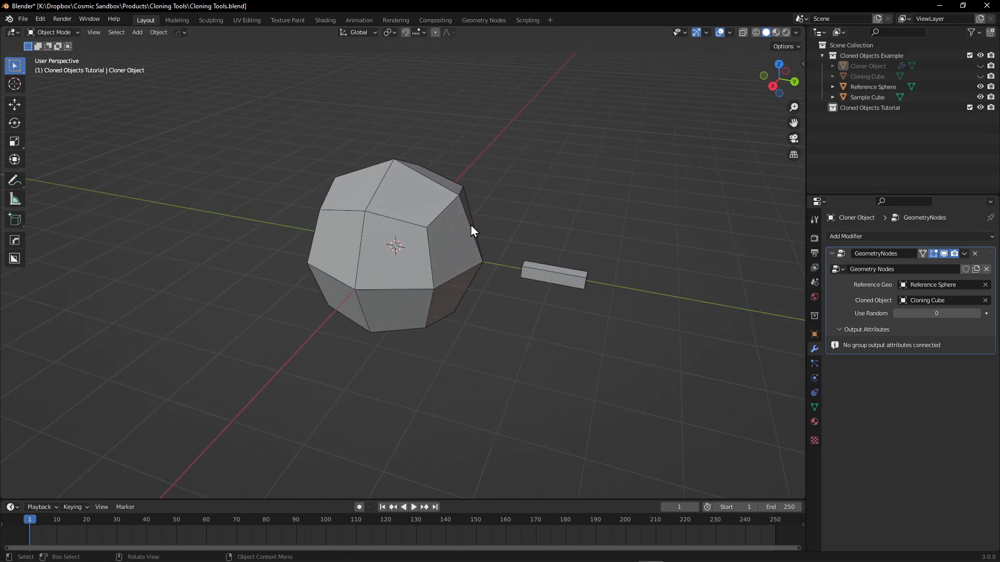
pyautogui.moveTo(457, 299); pyautogui.dragTo(418, 199, button='middle')
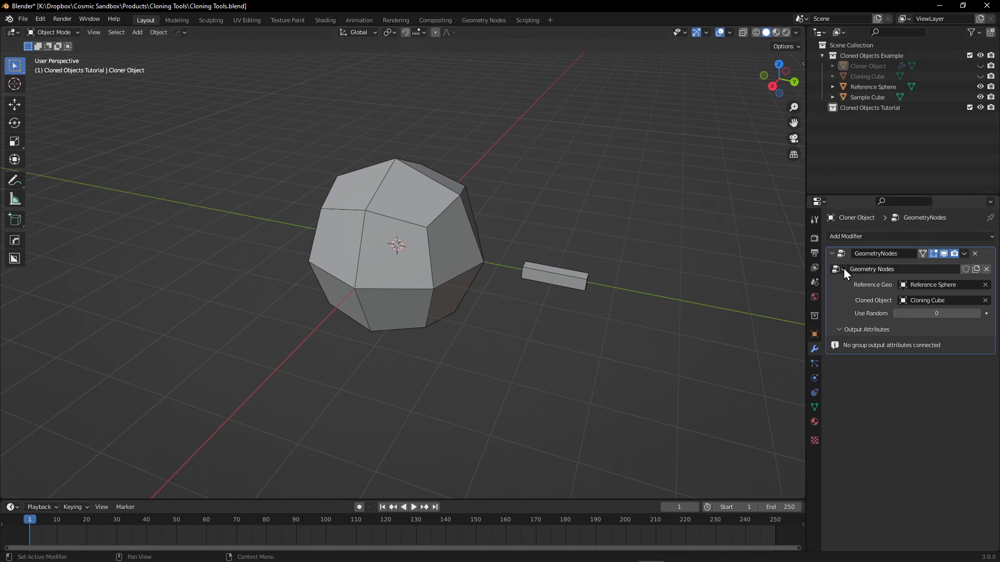
pyautogui.moveTo(546, 272); pyautogui.dragTo(536, 273, button='middle')
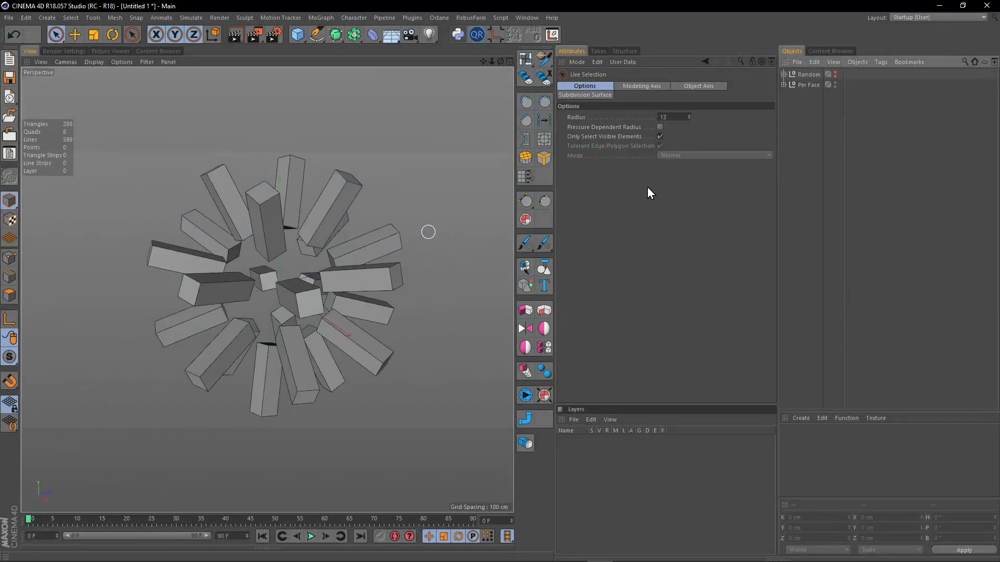
# Switch to Cinema 4D, expand the Per Face group and make its Sphere visible in the viewport.
pyautogui.click(788, 85)
pyautogui.click(784, 84)
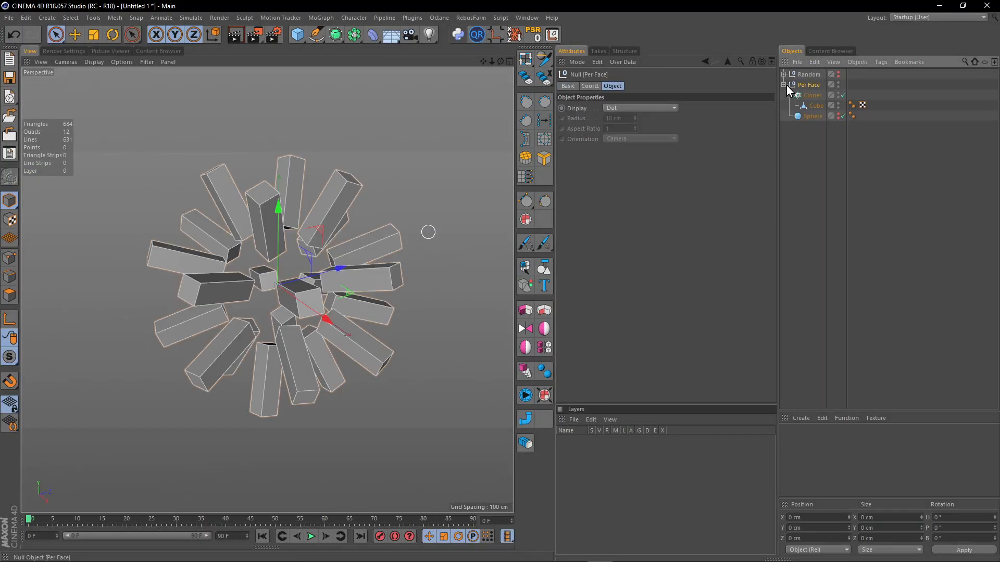
pyautogui.click(838, 113)
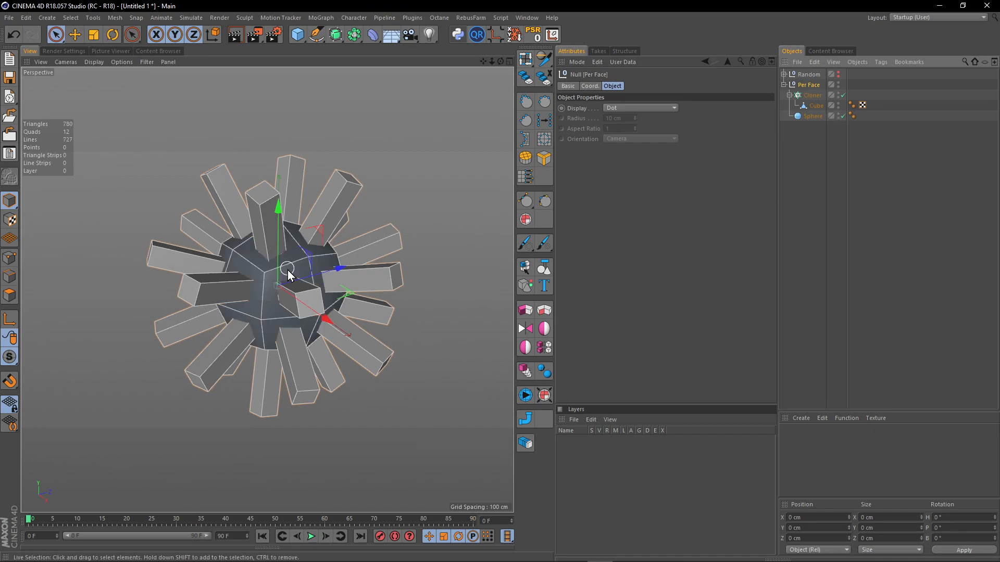
# Inspect the Per Face group's Cloner object properties, including its mode, source object and distribution, and collapse the group.
pyautogui.click(799, 115)
pyautogui.click(818, 106)
pyautogui.click(813, 96)
pyautogui.click(635, 86)
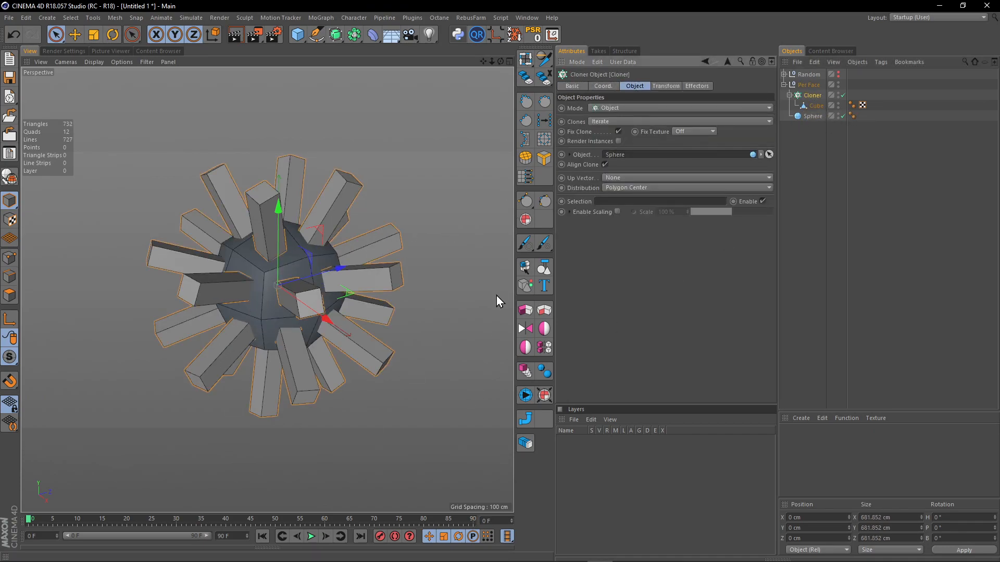
pyautogui.click(863, 106)
pyautogui.click(784, 85)
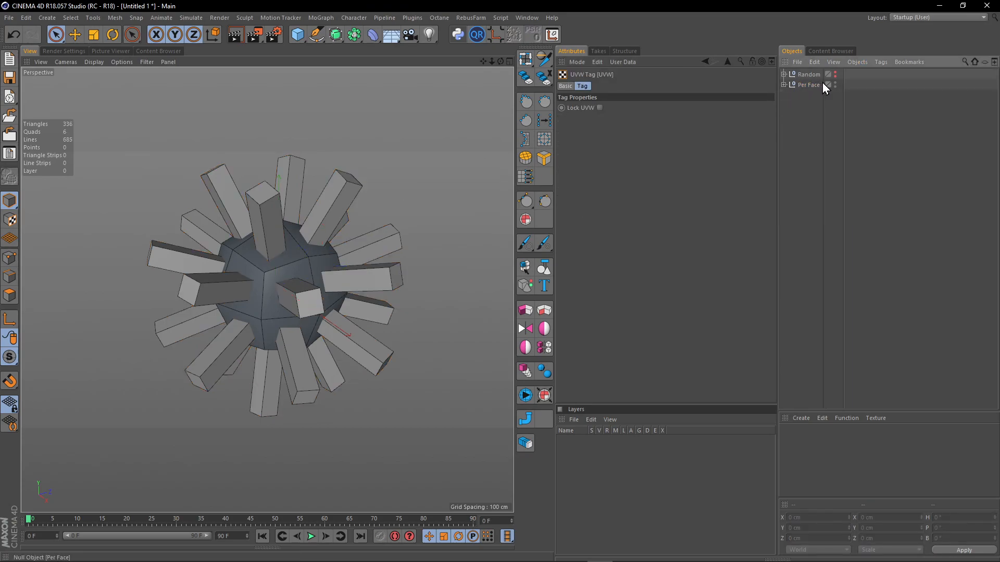
# Compare the Random and Per Face clone setups by toggling their visibility, leaving only Per Face shown.
pyautogui.click(835, 75)
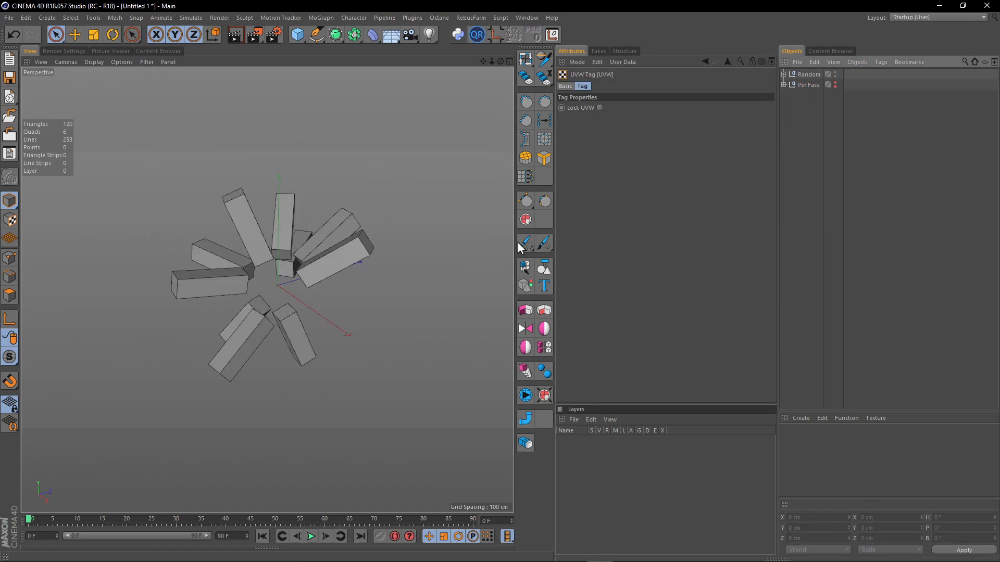
pyautogui.click(835, 84)
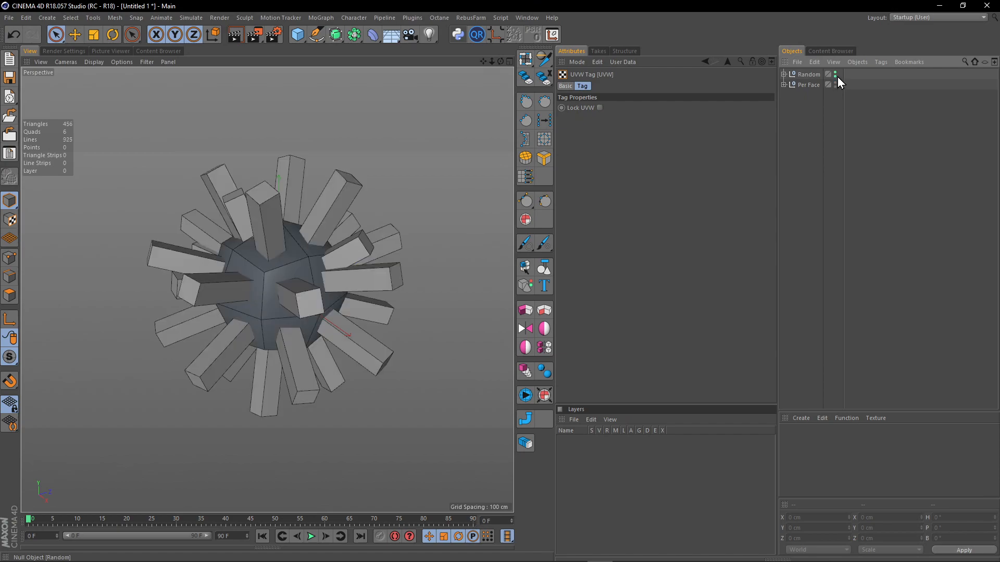
pyautogui.click(836, 74)
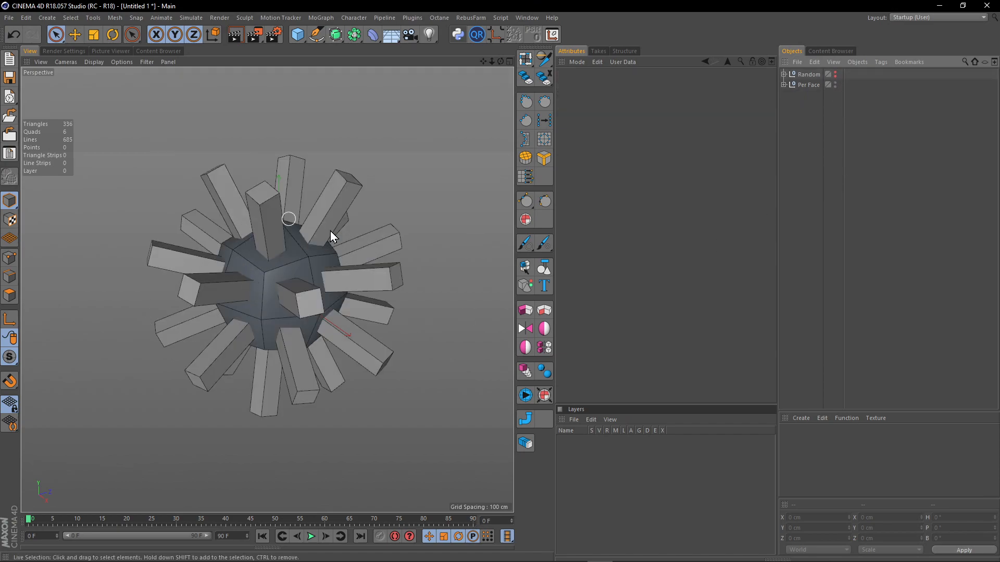
# Examine the cube clones on the sphere's faces up close, expand the Per Face group and toggle the Sphere's viewport visibility.
pyautogui.scroll(4, 271, 271)
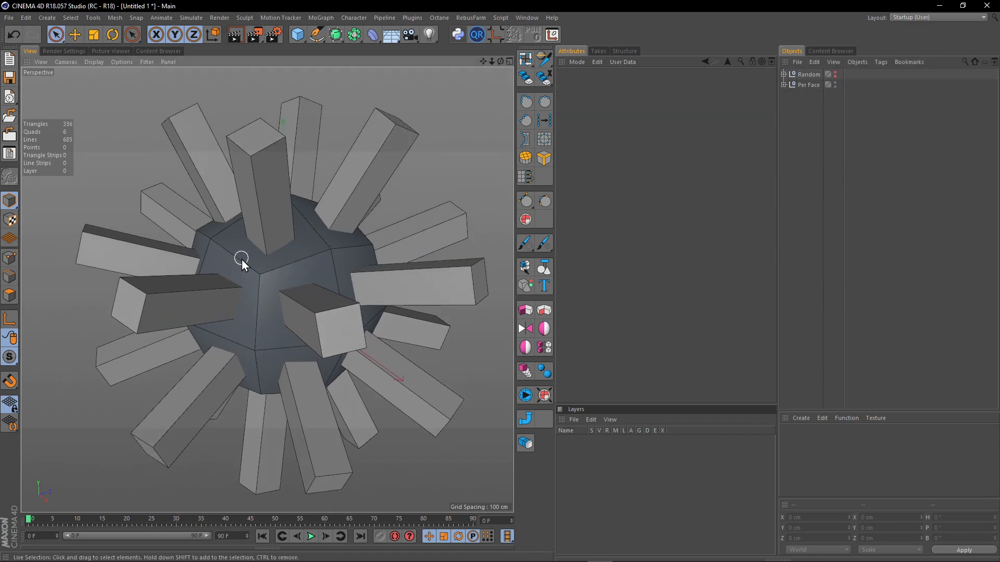
pyautogui.keyDown('alt'); pyautogui.moveTo(253, 271); pyautogui.dragTo(302, 245); pyautogui.keyUp('alt')
pyautogui.click(784, 85)
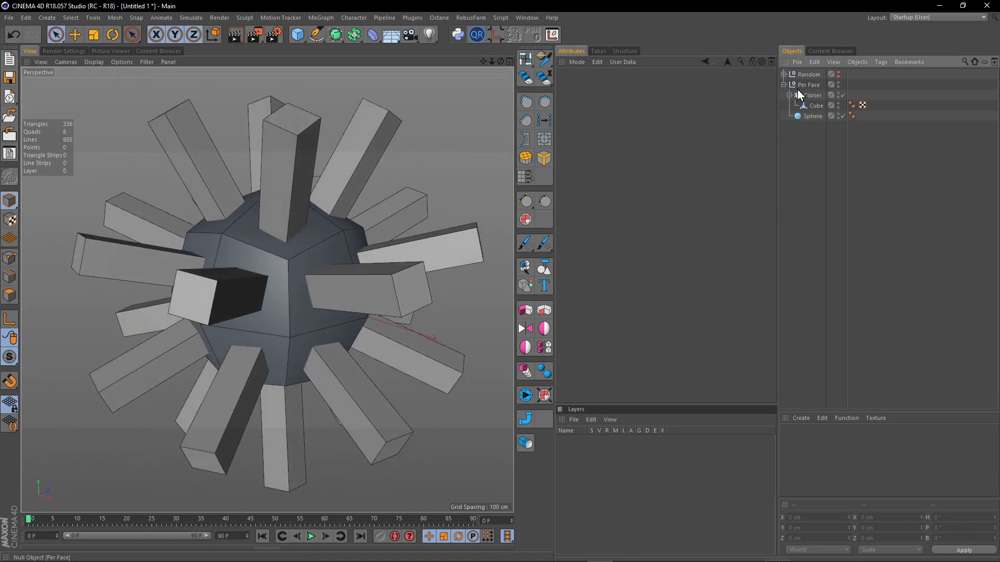
pyautogui.click(838, 115)
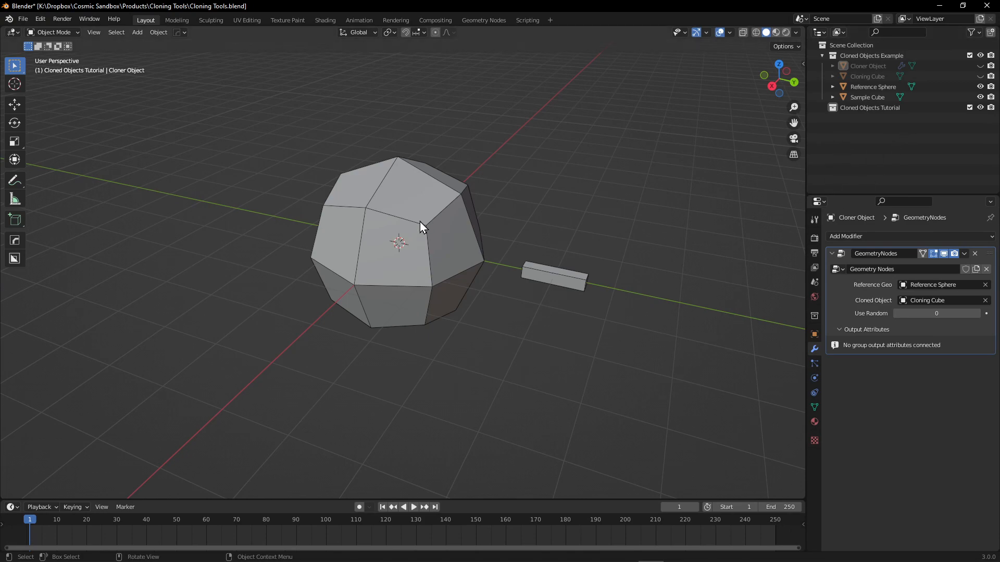
# Switch back to Blender and save the Cloning Tools file.
pyautogui.moveTo(514, 211); pyautogui.dragTo(479, 193, button='middle')
pyautogui.hotkey('ctrl', 's')
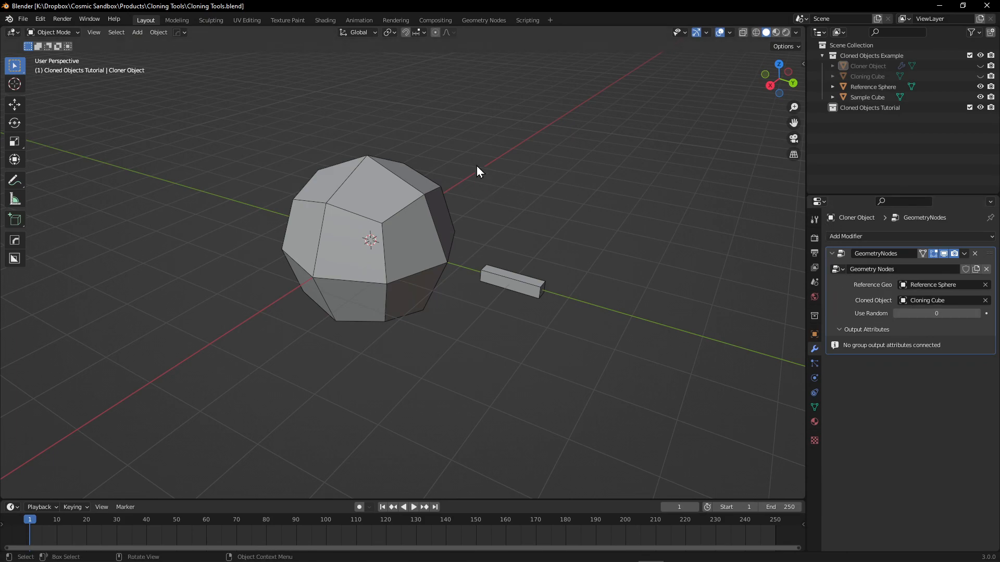
pyautogui.click(917, 131)
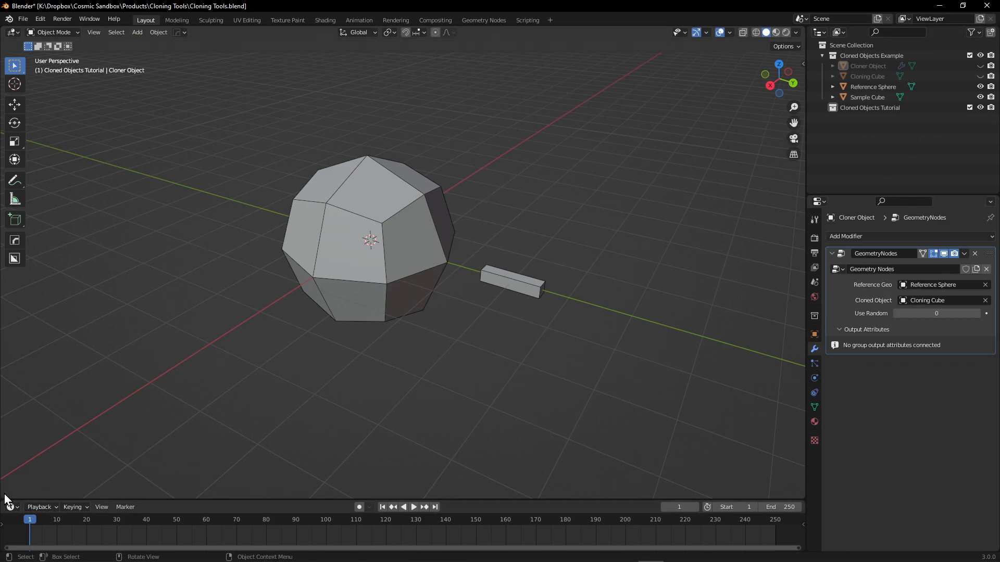
# Split the 3D viewport into two stacked areas and show the Cloner Object while hiding the Reference Sphere and Sample Cube.
pyautogui.moveTo(4, 493); pyautogui.dragTo(31, 279)
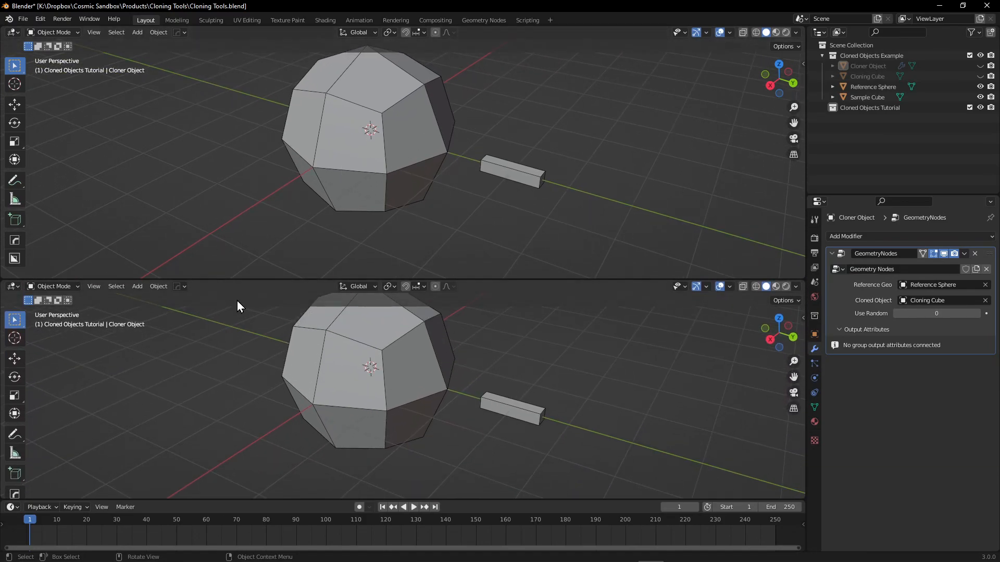
pyautogui.click(980, 66)
pyautogui.click(933, 66)
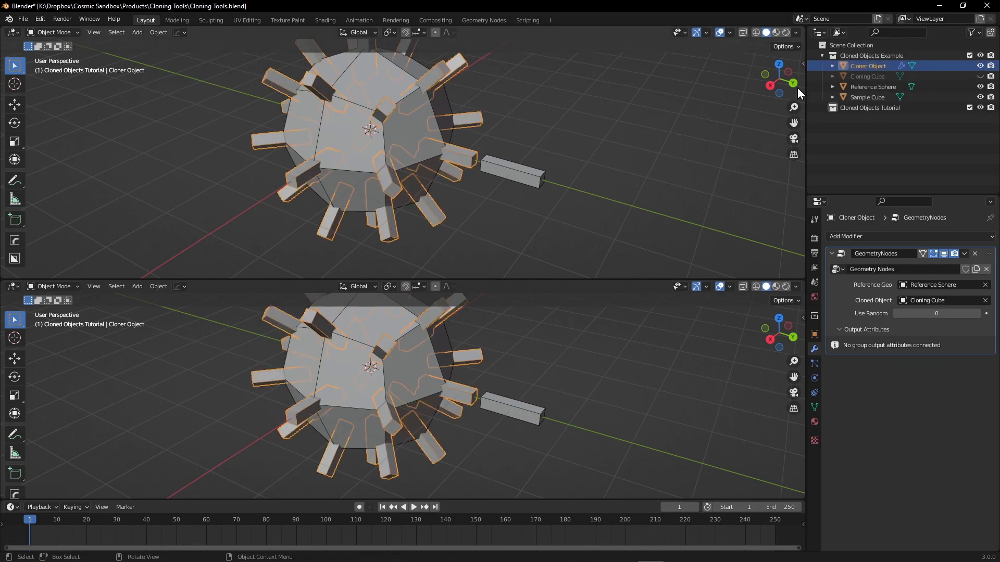
pyautogui.click(980, 86)
pyautogui.click(980, 97)
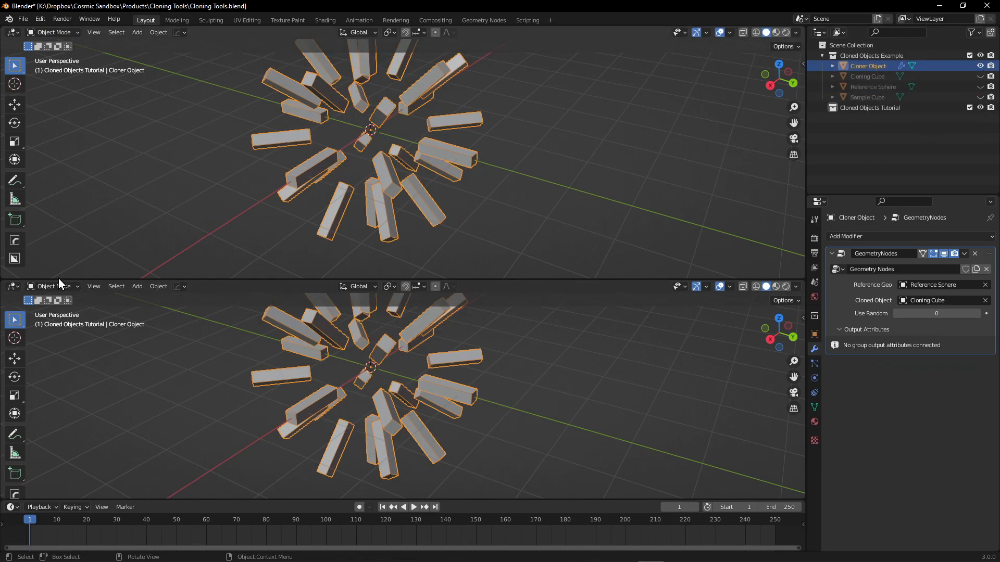
# Change the lower viewport area to the Geometry Node Editor and shrink it to enlarge the 3D view.
pyautogui.click(12, 286)
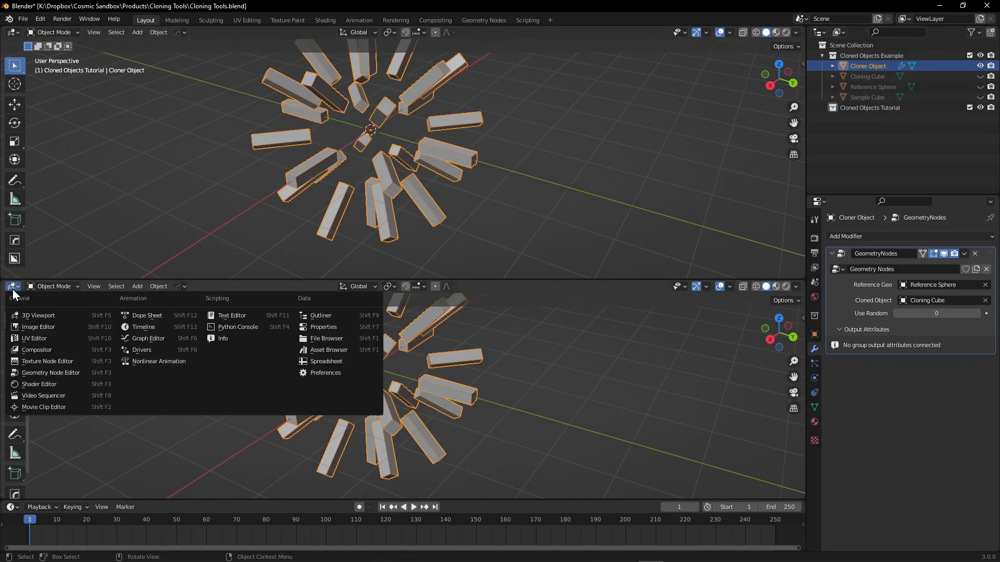
pyautogui.click(89, 376)
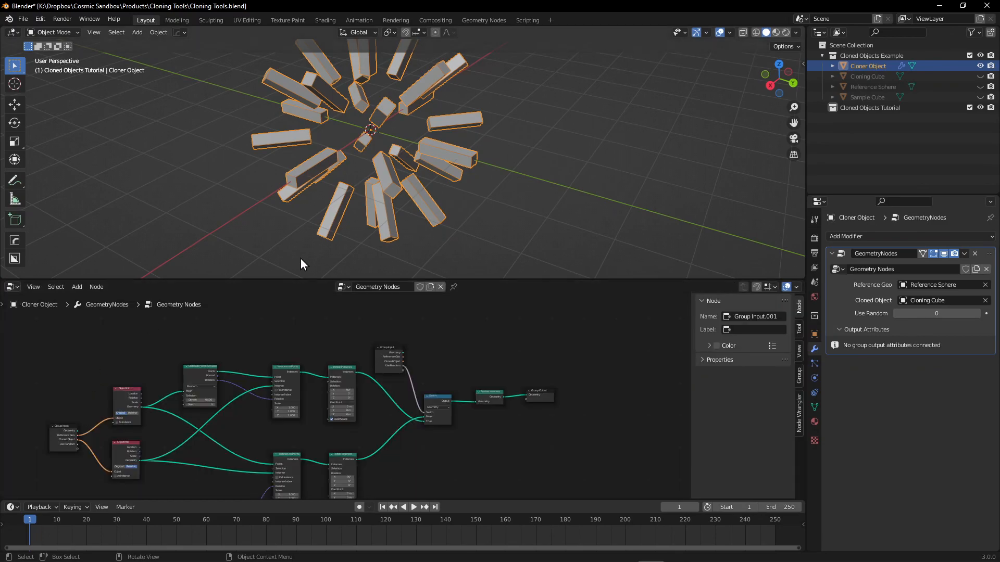
pyautogui.moveTo(281, 281); pyautogui.dragTo(281, 451)
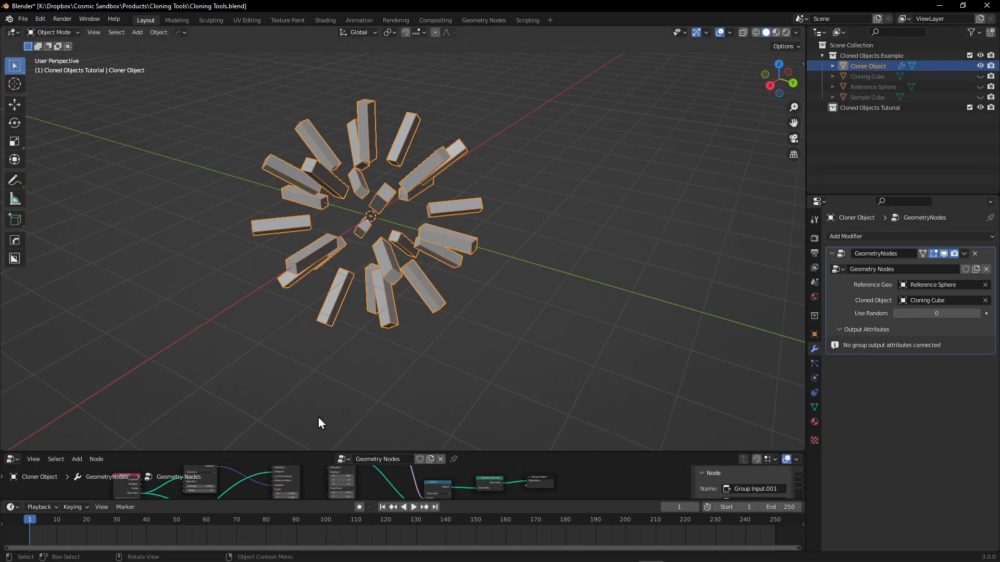
# Deselect the Cloner Object and unhide the Reference Sphere to view it together with the cloned cubes.
pyautogui.click(880, 125)
pyautogui.scroll(4, 374, 195)
pyautogui.moveTo(369, 196)
pyautogui.mouseDown(button='middle')
pyautogui.moveTo(378, 199)
pyautogui.moveTo(349, 200)
pyautogui.moveTo(369, 255)
pyautogui.mouseUp(button='middle')
pyautogui.scroll(-2, 370, 255)
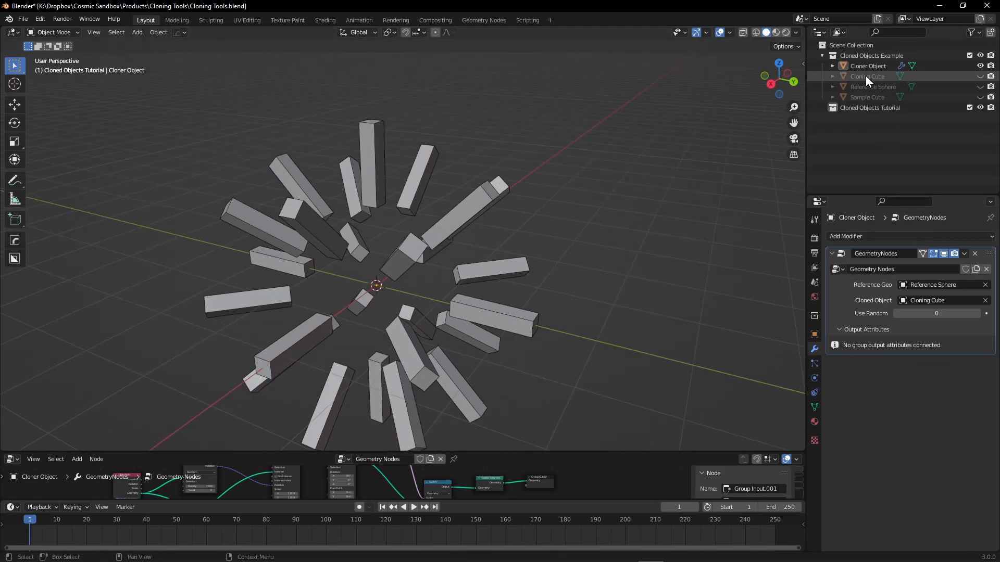
pyautogui.click(980, 86)
pyautogui.moveTo(371, 241); pyautogui.dragTo(380, 218, button='middle')
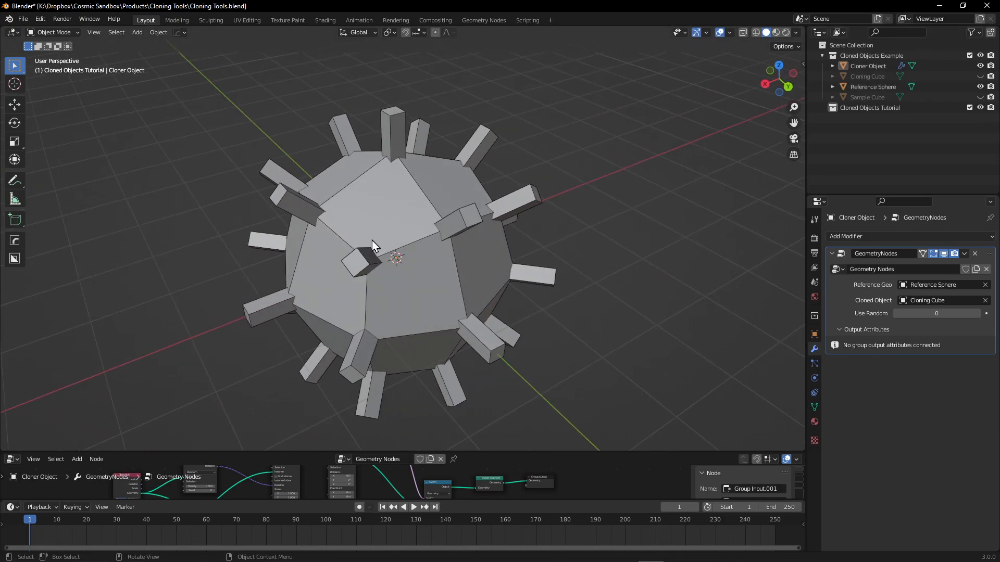
pyautogui.moveTo(376, 167); pyautogui.dragTo(401, 165, button='middle')
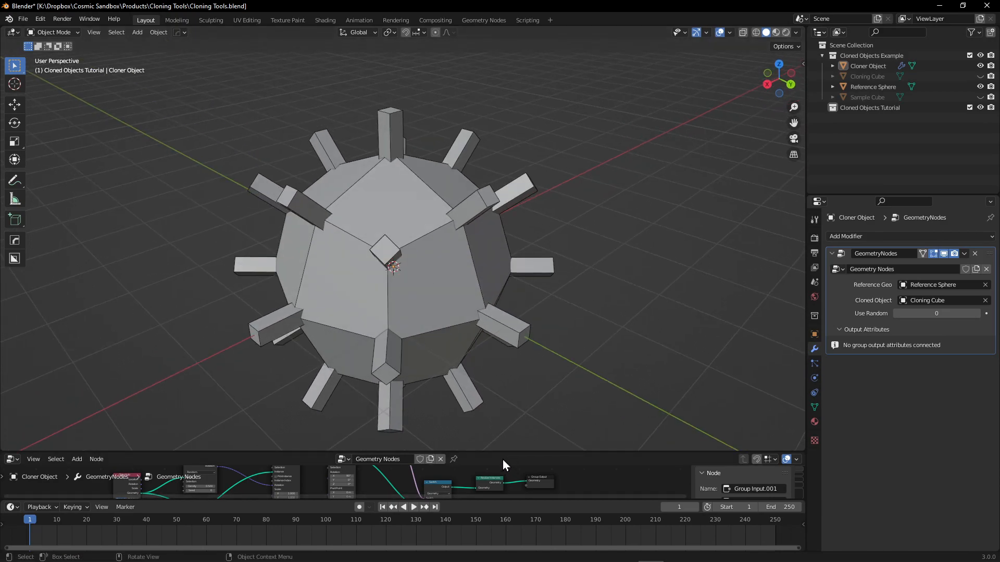
# Enlarge the node editor and examine the cloner's two node branches, from Distribute Points on Faces to the second Instance on Points.
pyautogui.moveTo(502, 452); pyautogui.dragTo(507, 291)
pyautogui.scroll(5, 174, 417)
pyautogui.moveTo(197, 419); pyautogui.dragTo(228, 461, button='middle')
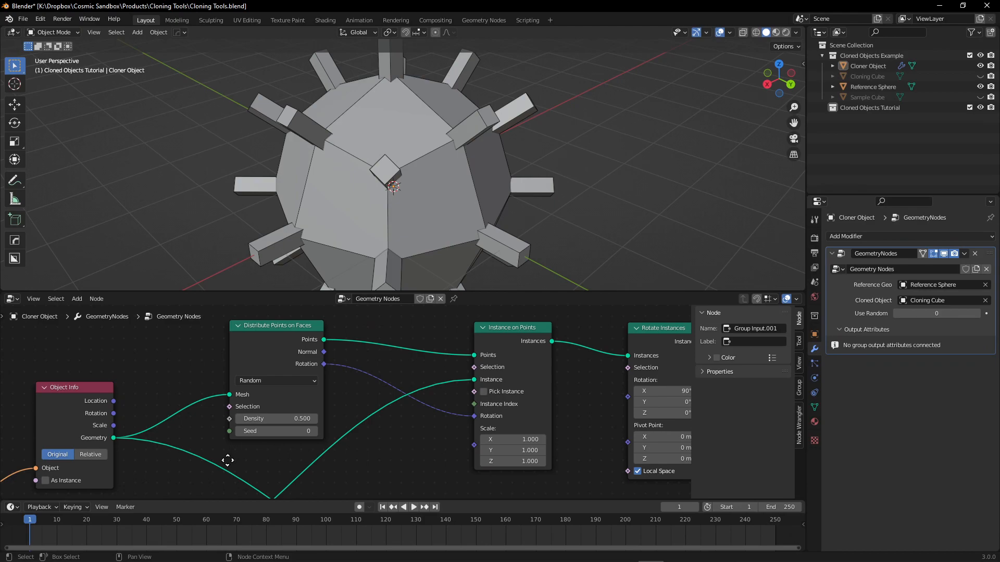
pyautogui.scroll(-7, 329, 385)
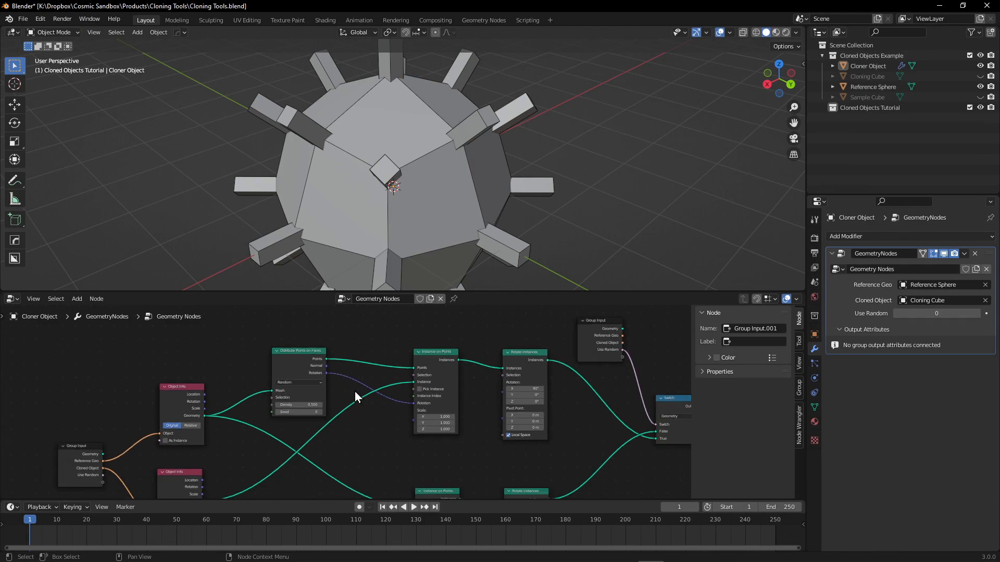
pyautogui.moveTo(384, 463); pyautogui.dragTo(389, 312, button='middle')
pyautogui.scroll(1, 364, 520)
pyautogui.scroll(6, 472, 400)
pyautogui.moveTo(474, 404); pyautogui.dragTo(532, 456, button='middle')
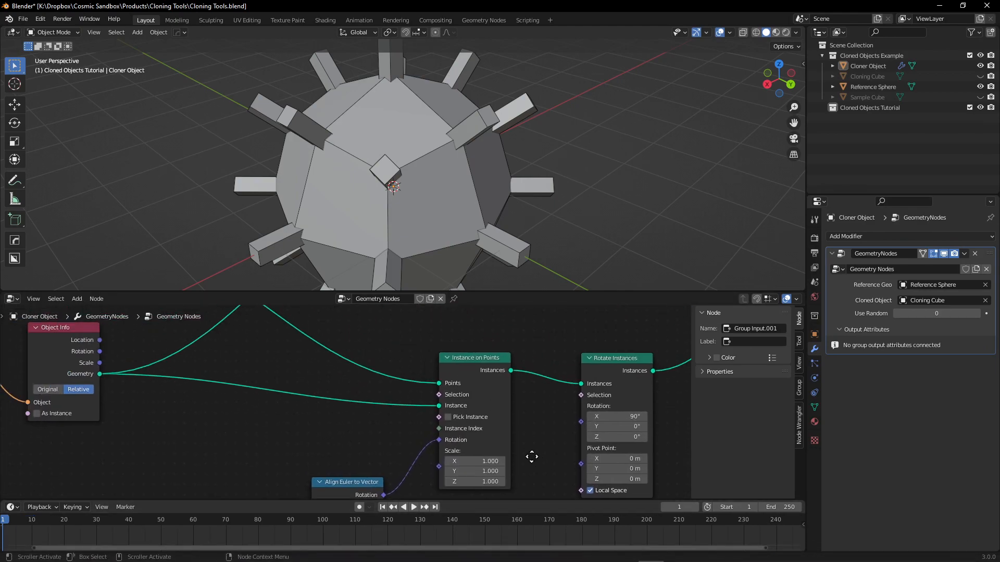
# Shrink the node editor and examine how the cloned cubes sit on the Reference Sphere from several angles.
pyautogui.moveTo(458, 290); pyautogui.dragTo(489, 431)
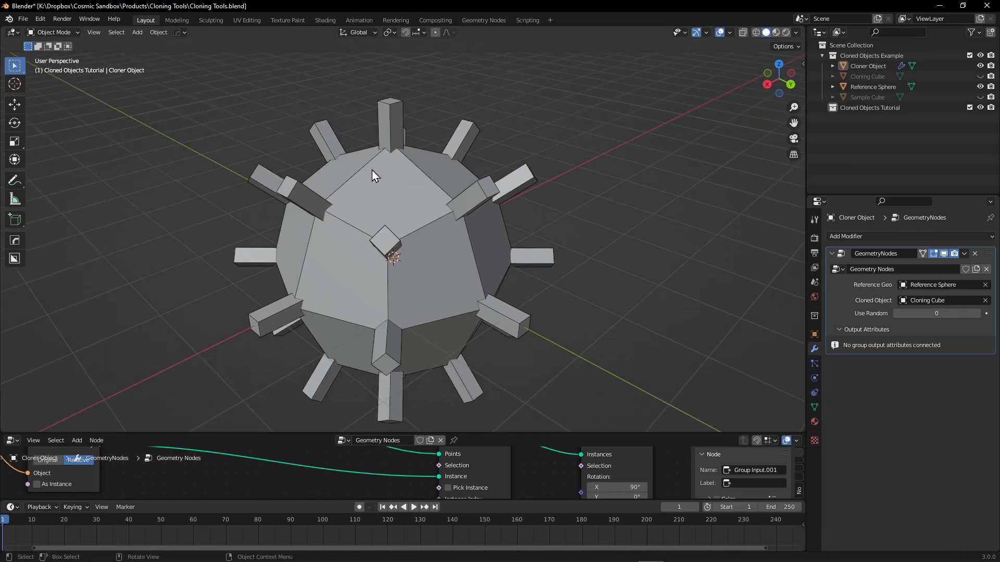
pyautogui.scroll(-3, 455, 261)
pyautogui.moveTo(458, 270); pyautogui.dragTo(463, 289, button='middle')
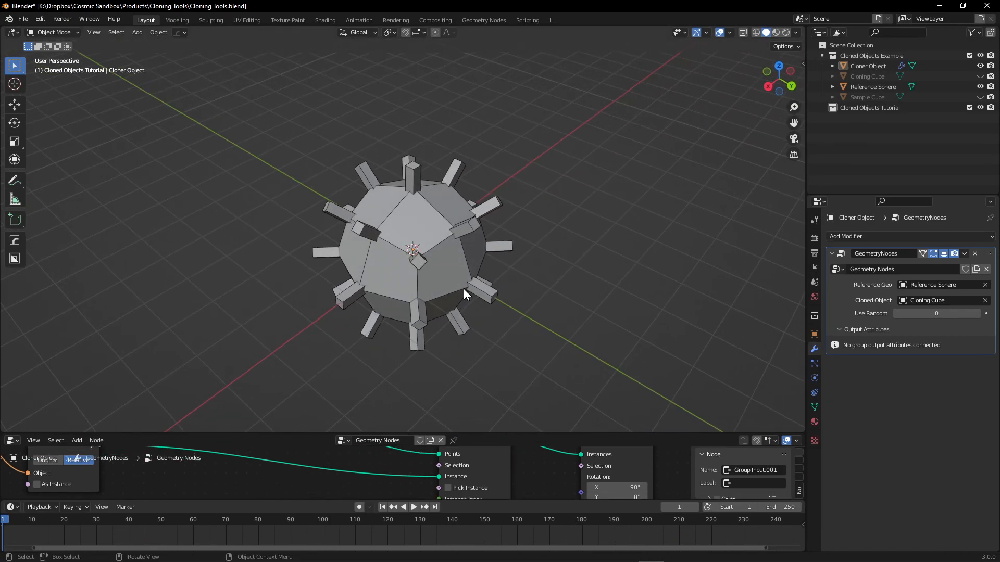
pyautogui.moveTo(408, 202); pyautogui.dragTo(423, 193, button='middle')
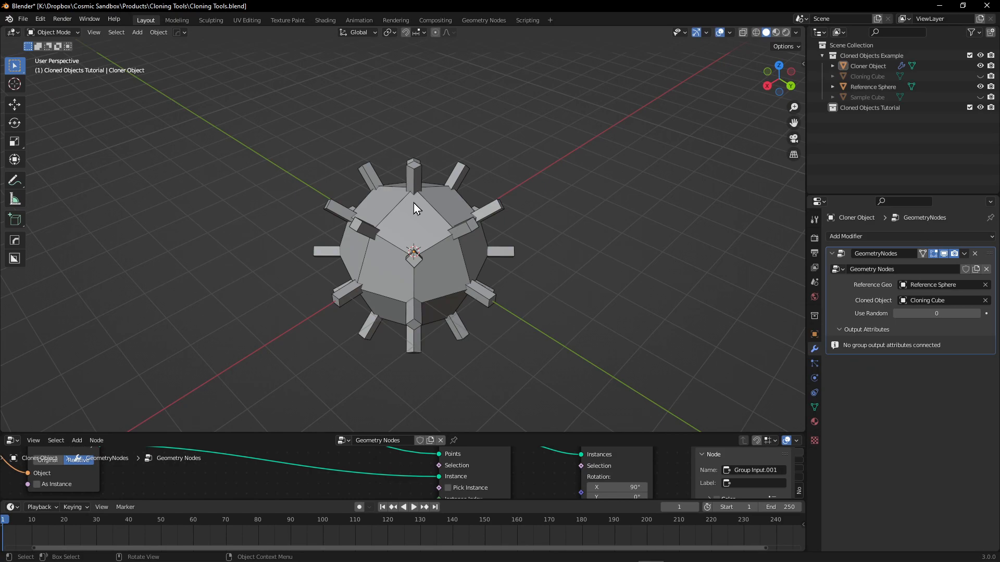
pyautogui.scroll(2, 421, 237)
pyautogui.moveTo(424, 235); pyautogui.dragTo(455, 261, button='middle')
pyautogui.moveTo(575, 434); pyautogui.dragTo(573, 450)
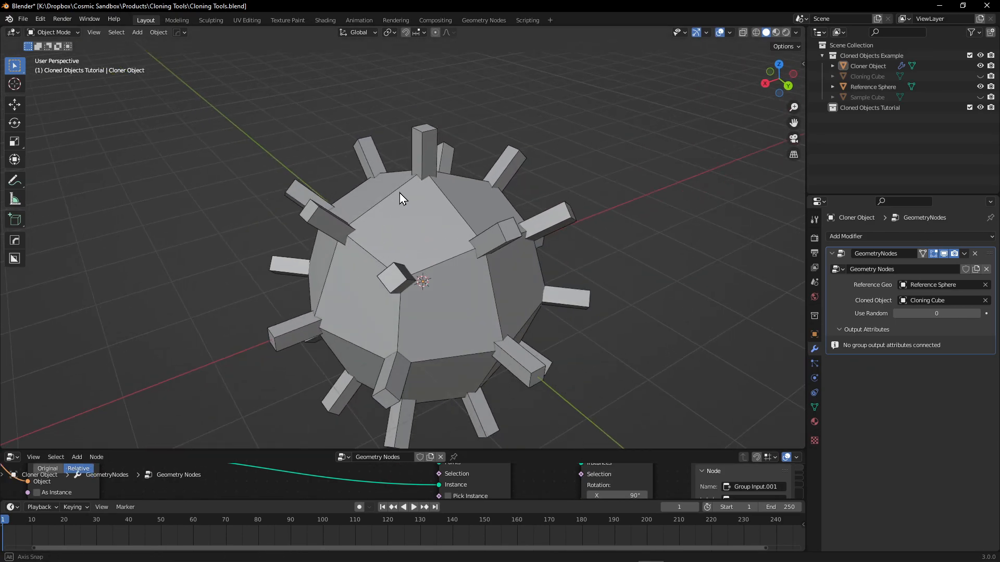
pyautogui.moveTo(396, 192); pyautogui.dragTo(415, 211, button='middle')
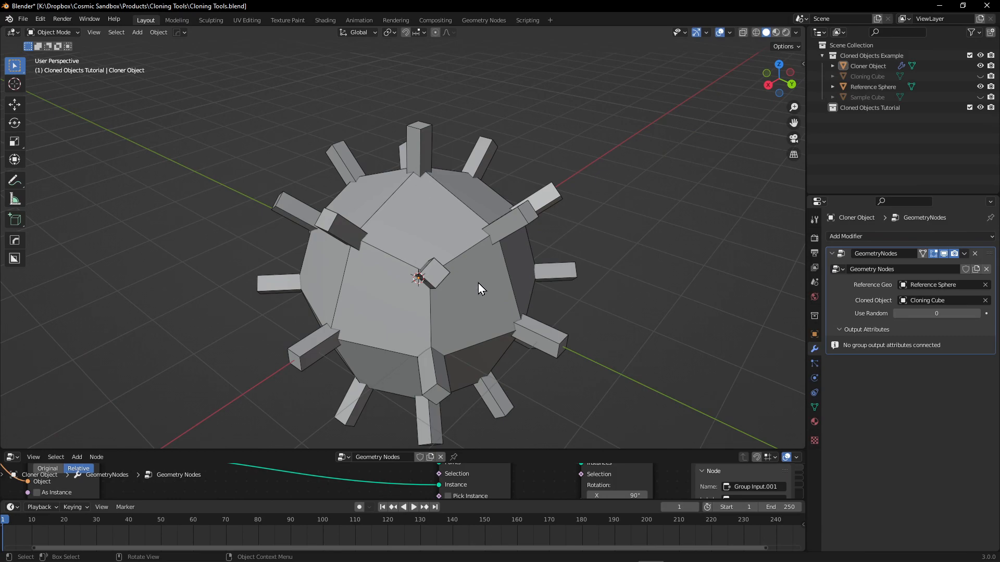
pyautogui.keyDown('shift'); pyautogui.moveTo(490, 301); pyautogui.dragTo(460, 263, button='middle'); pyautogui.keyUp('shift')
pyautogui.scroll(-2, 403, 233)
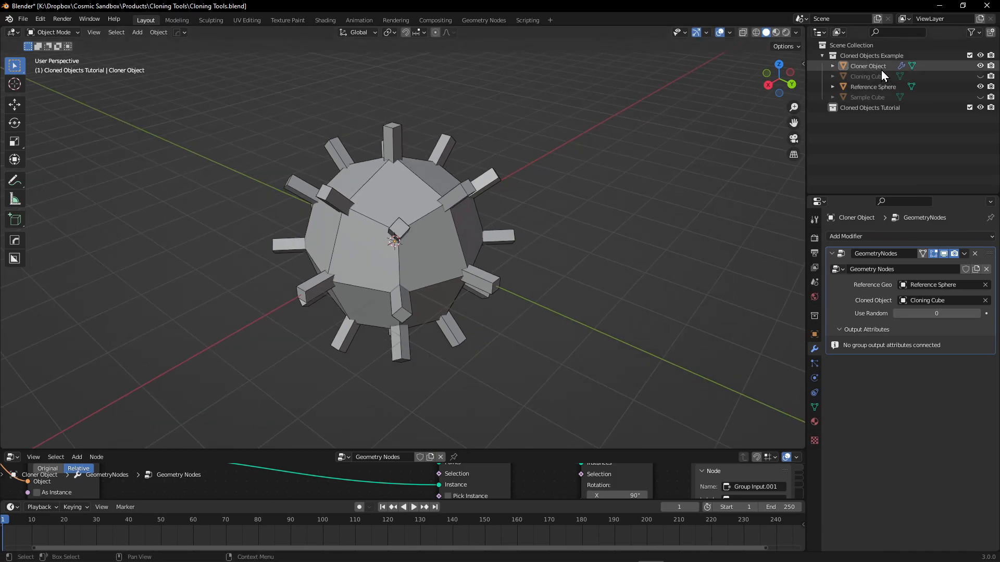
# Unhide the Sample Cube to compare it with the cloned cubes, and hide it again.
pyautogui.click(981, 98)
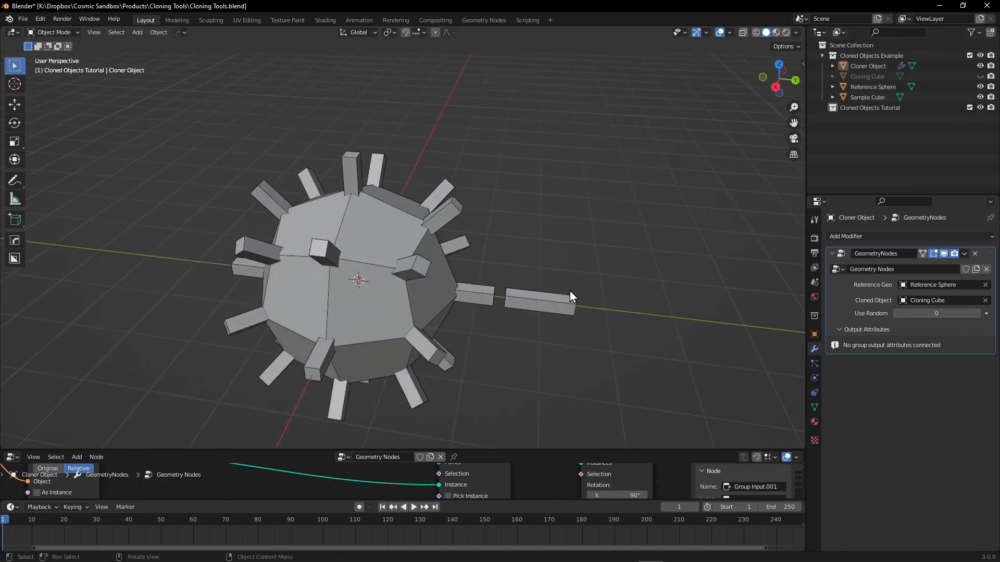
pyautogui.click(981, 97)
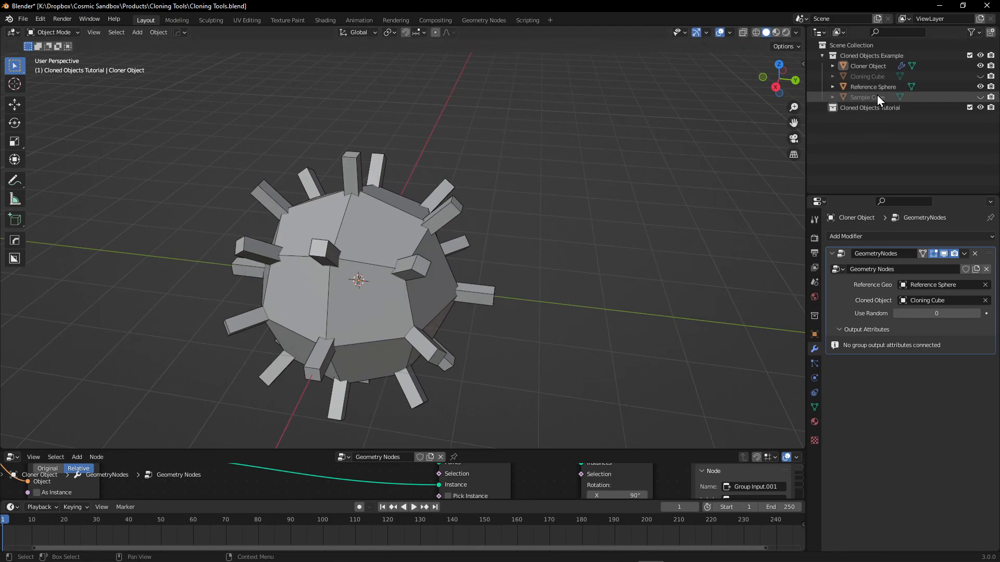
pyautogui.moveTo(428, 229); pyautogui.dragTo(480, 176, button='middle')
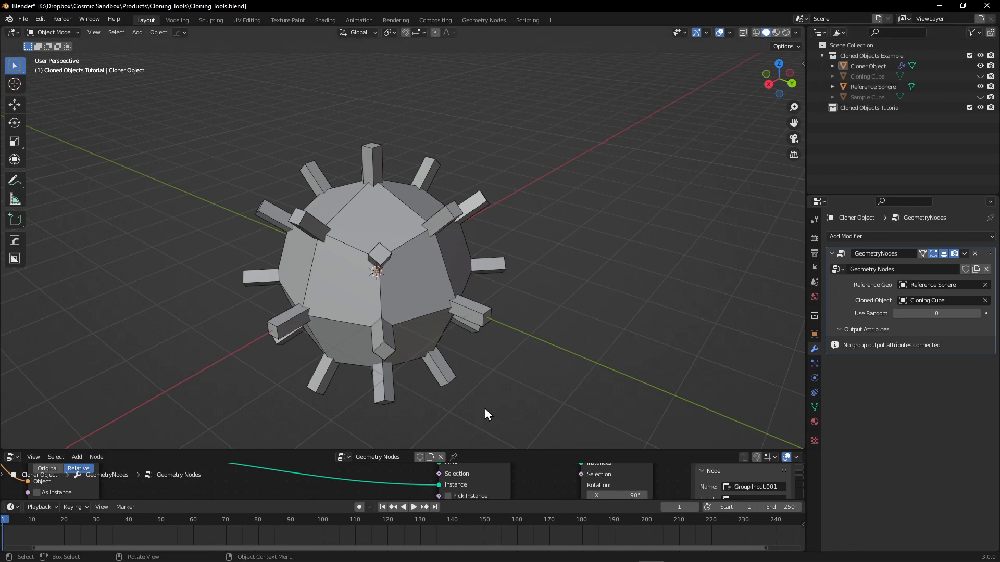
# Enlarge the node editor and examine the cloner's node branches through the Switch to the Realize Instances node.
pyautogui.moveTo(550, 297); pyautogui.dragTo(542, 301)
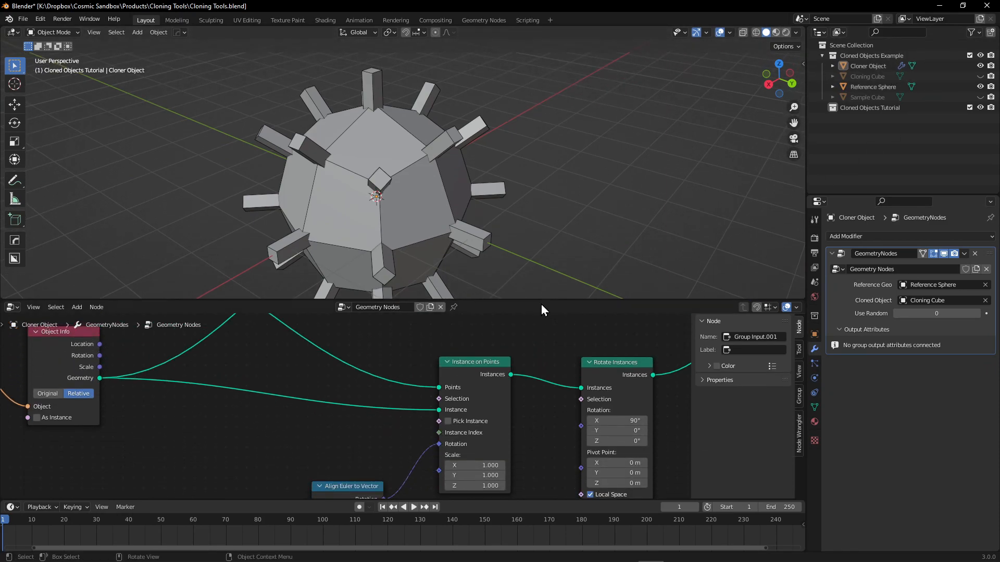
pyautogui.scroll(-3, 532, 336)
pyautogui.moveTo(530, 336); pyautogui.dragTo(552, 450, button='middle')
pyautogui.scroll(-2, 554, 419)
pyautogui.moveTo(555, 416); pyautogui.dragTo(380, 368, button='middle')
pyautogui.moveTo(234, 454); pyautogui.dragTo(210, 448, button='middle')
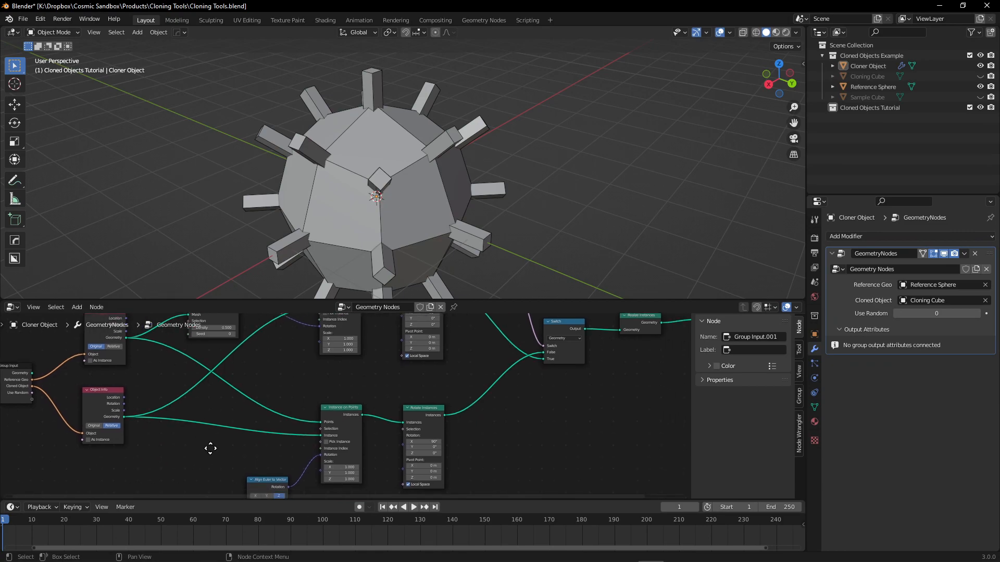
pyautogui.moveTo(321, 380); pyautogui.dragTo(370, 445)
pyautogui.click(416, 409)
pyautogui.scroll(2, 465, 423)
pyautogui.scroll(1, 411, 376)
pyautogui.moveTo(411, 373); pyautogui.dragTo(326, 463, button='middle')
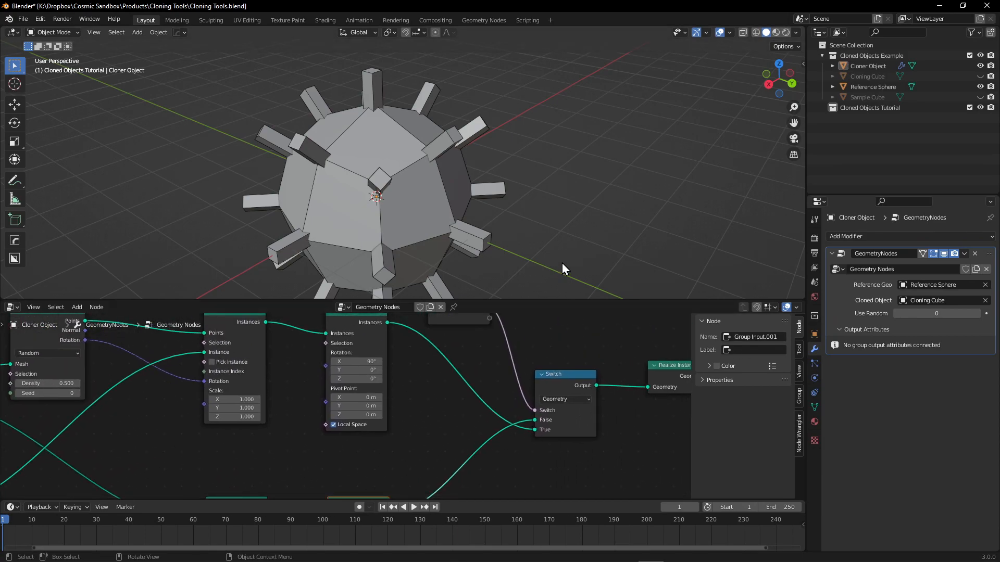
pyautogui.moveTo(581, 364); pyautogui.dragTo(468, 375, button='middle')
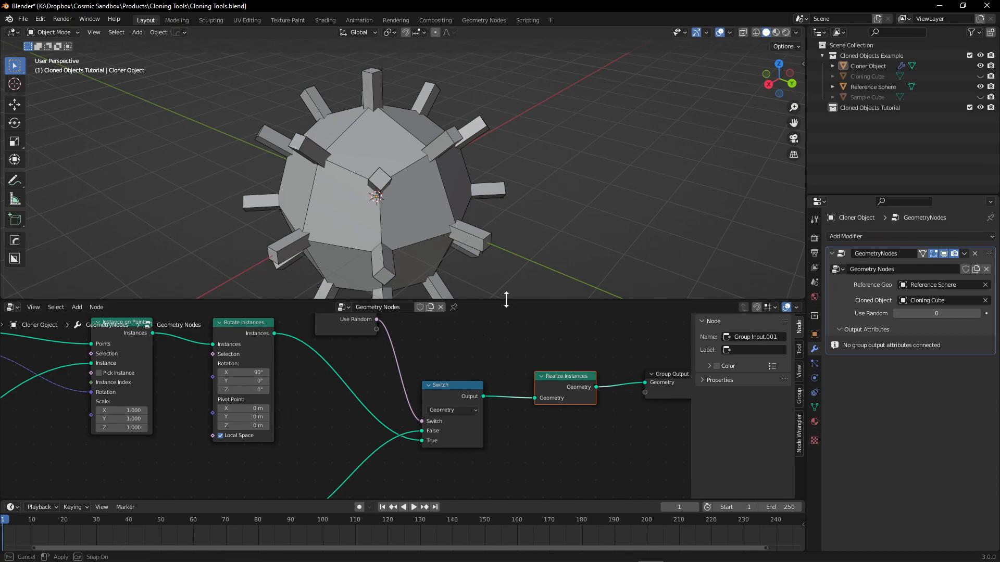
# Shrink the node editor and examine closely how the cloned cubes sit on the Reference Sphere.
pyautogui.moveTo(509, 300); pyautogui.dragTo(508, 410)
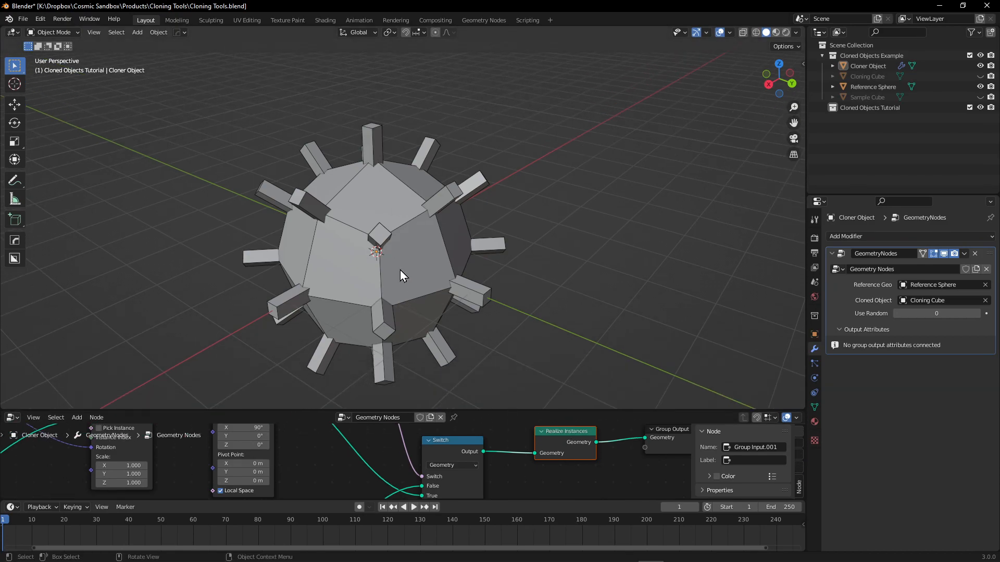
pyautogui.moveTo(317, 411); pyautogui.dragTo(317, 413)
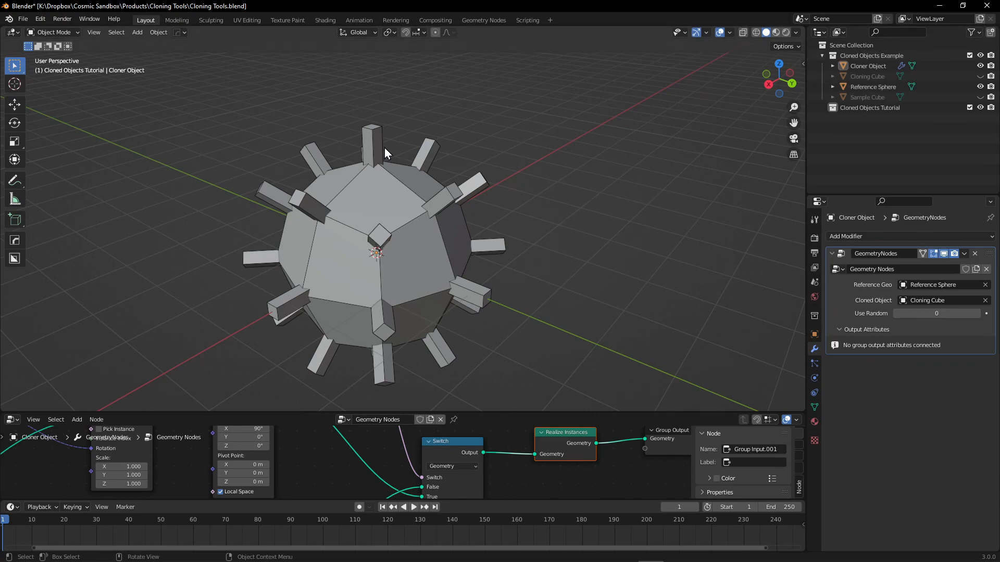
pyautogui.click(301, 206)
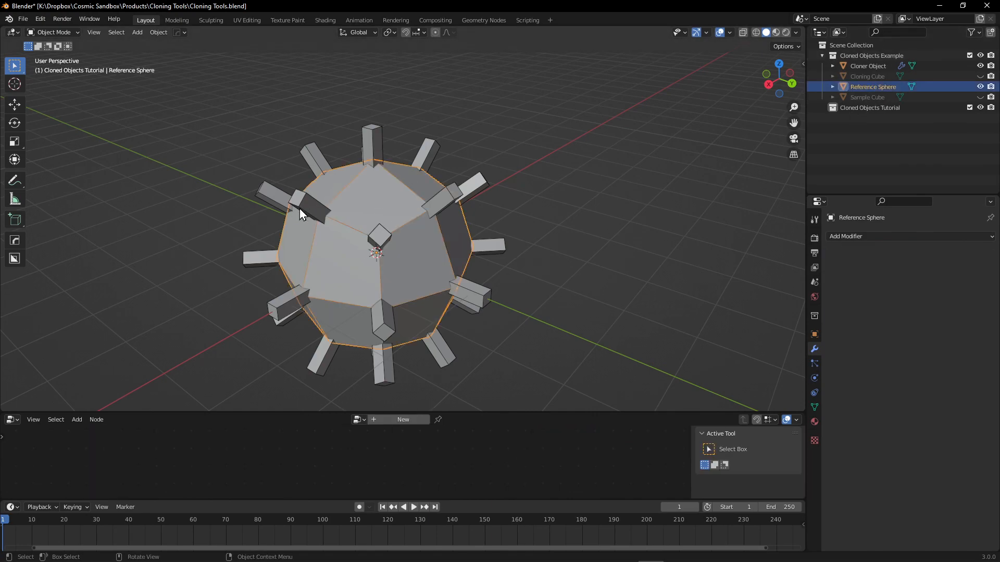
pyautogui.click(374, 141)
pyautogui.click(436, 118)
pyautogui.scroll(6, 389, 200)
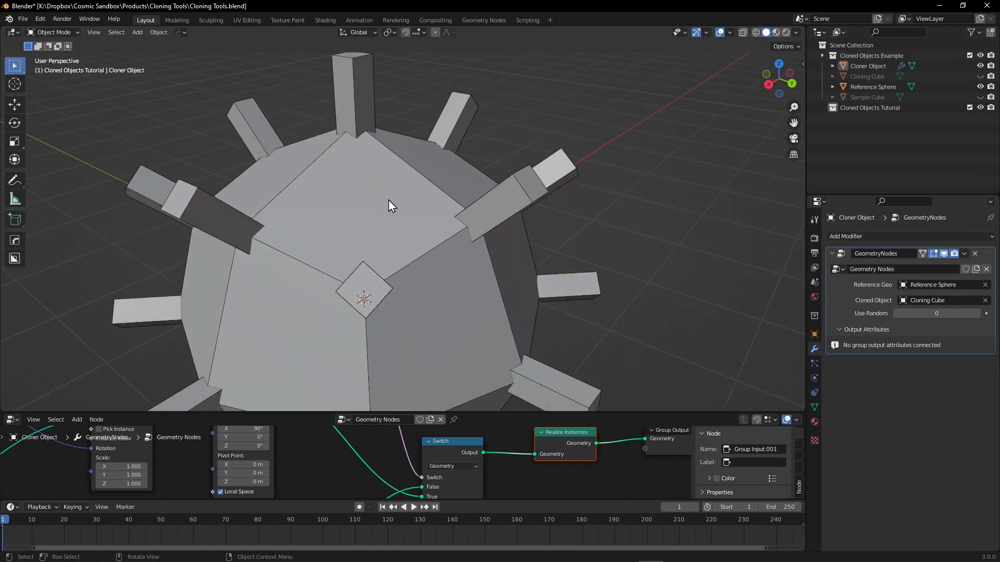
pyautogui.scroll(-4, 358, 162)
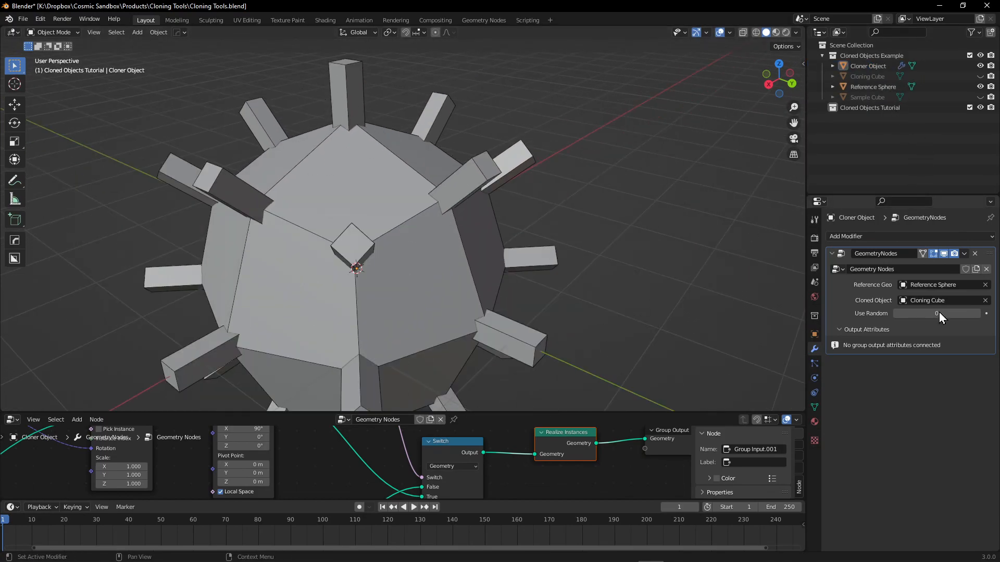
# Set the cloner's Use Random input to 1, view the random cube distribution, and return it to 0.
pyautogui.moveTo(931, 314); pyautogui.dragTo(940, 314)
pyautogui.scroll(-3, 423, 245)
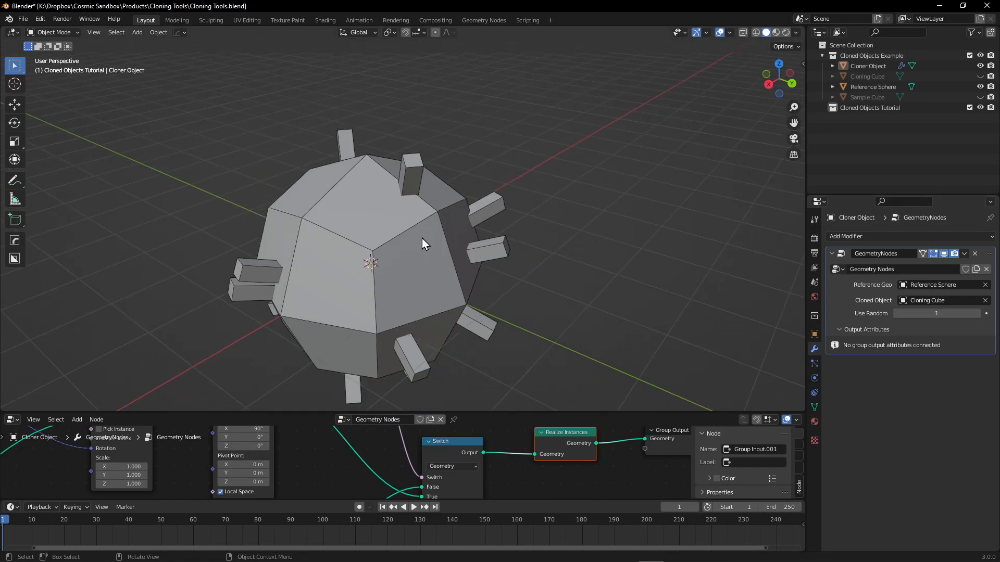
pyautogui.moveTo(461, 229); pyautogui.dragTo(373, 192, button='middle')
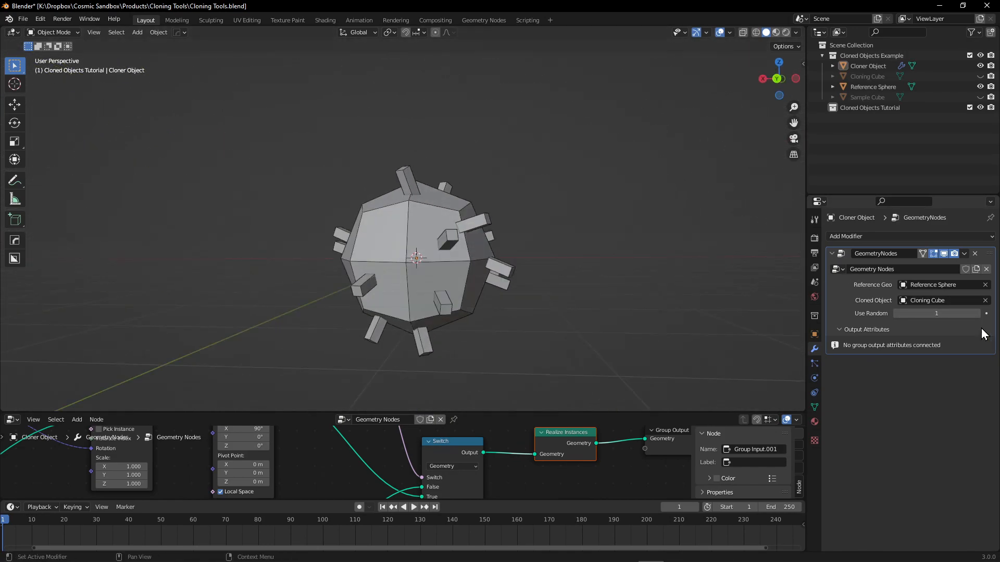
pyautogui.moveTo(940, 314); pyautogui.dragTo(932, 314)
pyautogui.moveTo(489, 159); pyautogui.dragTo(392, 221, button='middle')
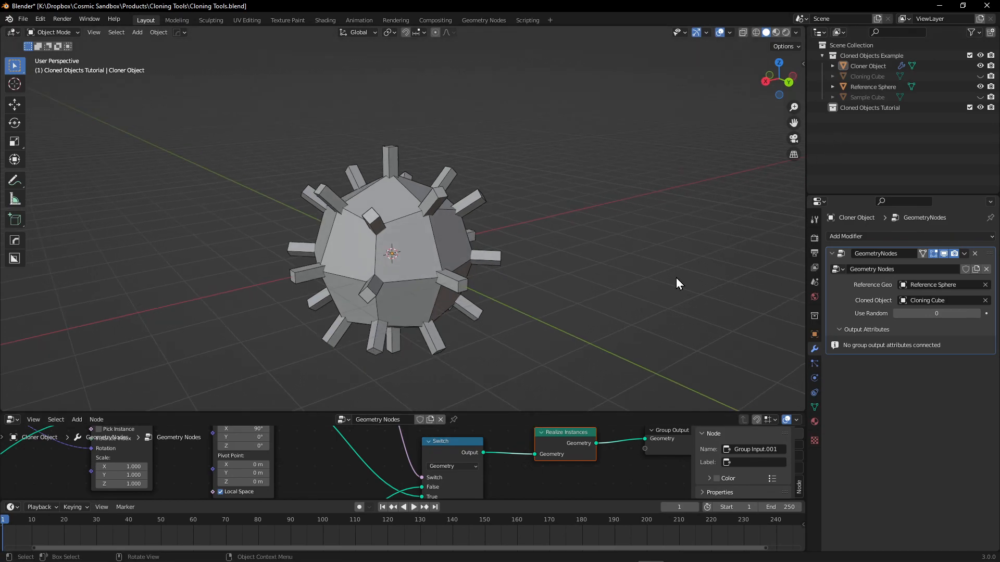
# Duplicate the Reference Sphere in place.
pyautogui.click(884, 90)
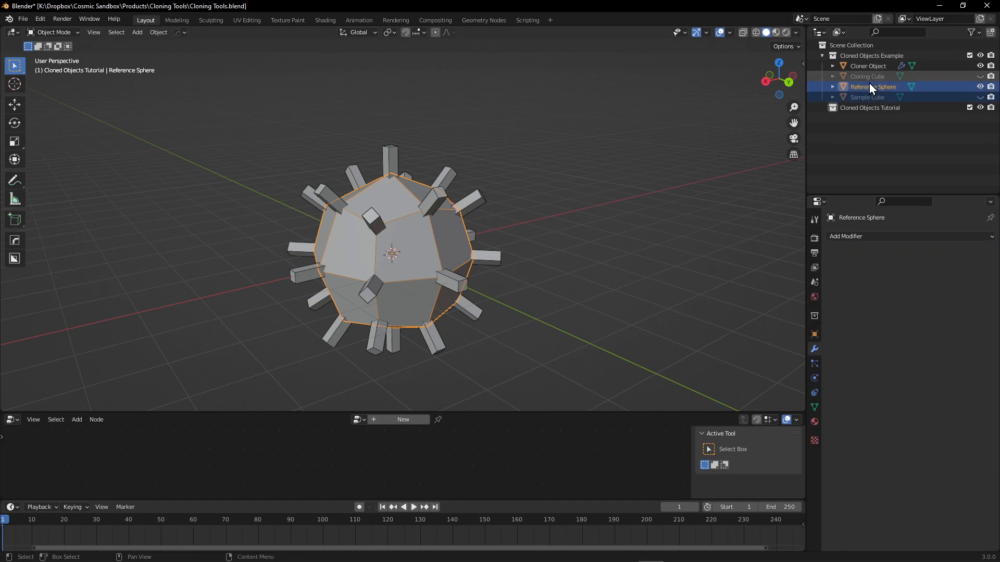
pyautogui.hotkey('shift', 'd')
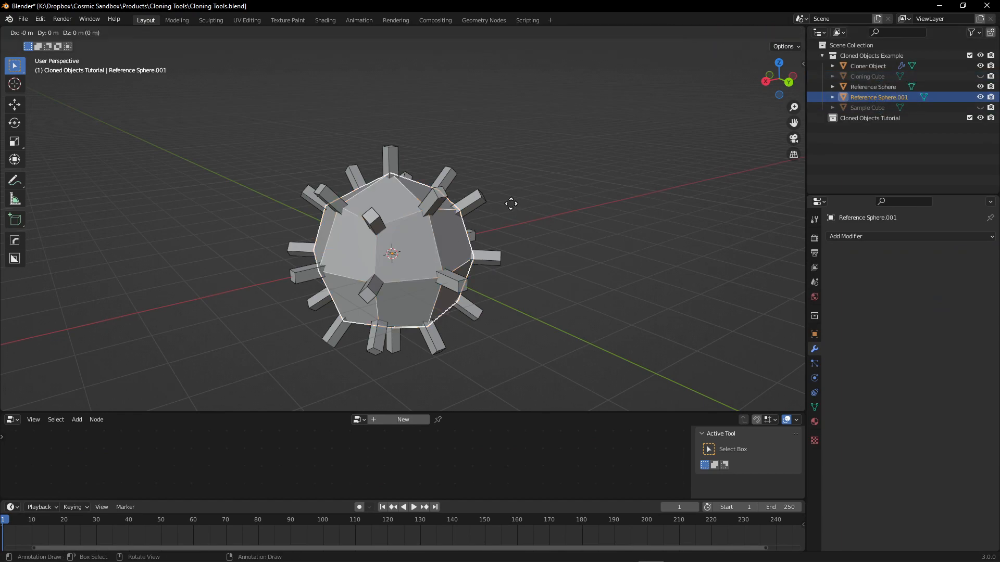
pyautogui.rightClick(511, 203)
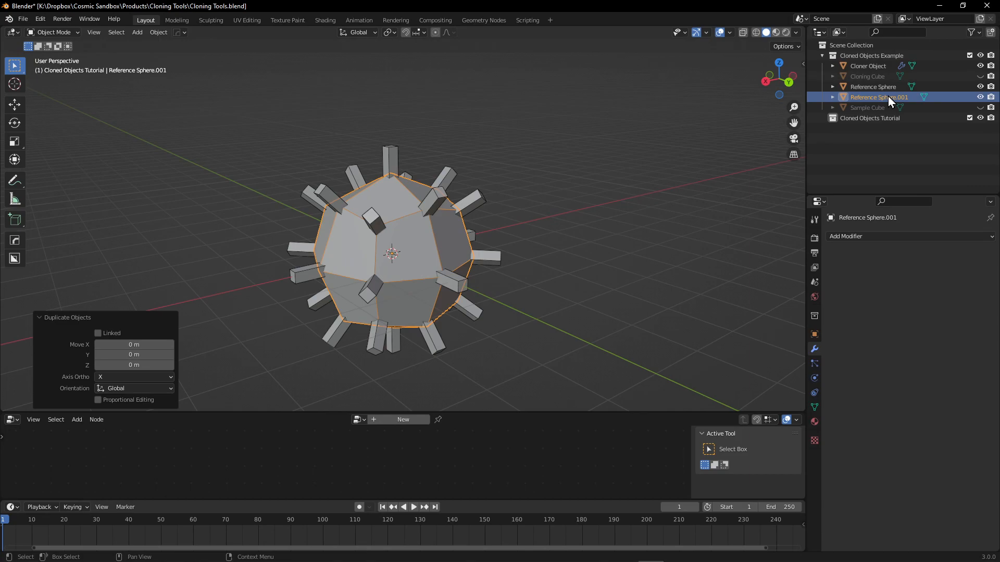
# Unhide the Cloning Cube and duplicate it in place.
pyautogui.click(980, 77)
pyautogui.click(862, 69)
pyautogui.click(860, 78)
pyautogui.hotkey('shift', 'd')
pyautogui.rightClick(640, 166)
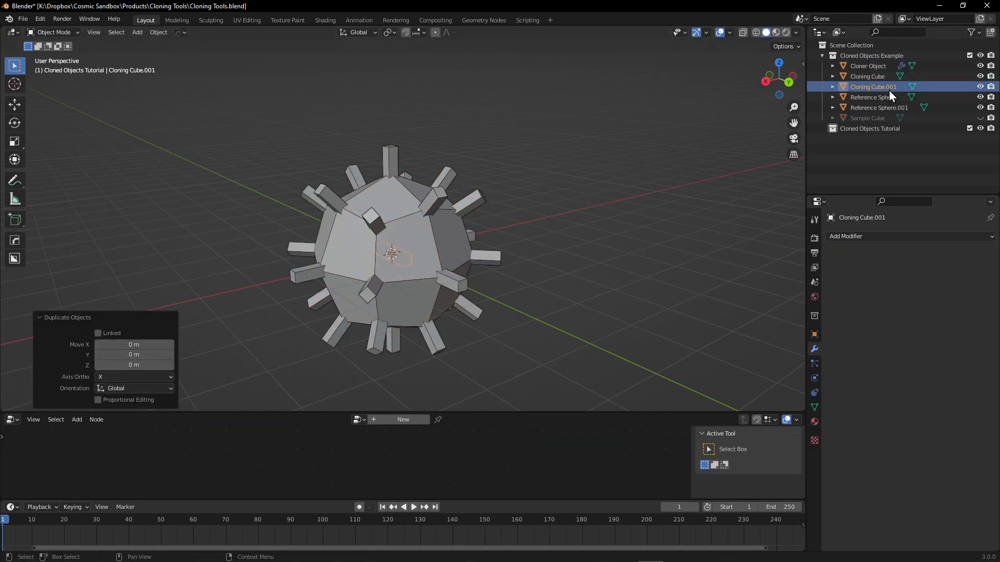
# Move both duplicates into the Cloned Objects Tutorial collection, and hide and collapse the Cloned Objects Example collection.
pyautogui.keyDown('ctrl'); pyautogui.click(888, 108); pyautogui.keyUp('ctrl')
pyautogui.moveTo(887, 107); pyautogui.dragTo(866, 129)
pyautogui.click(981, 56)
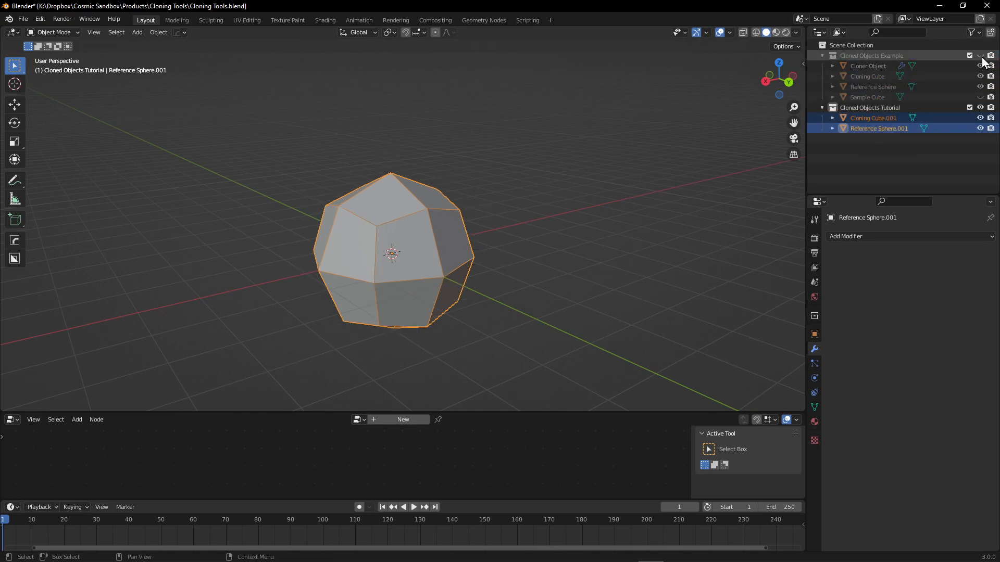
pyautogui.click(822, 56)
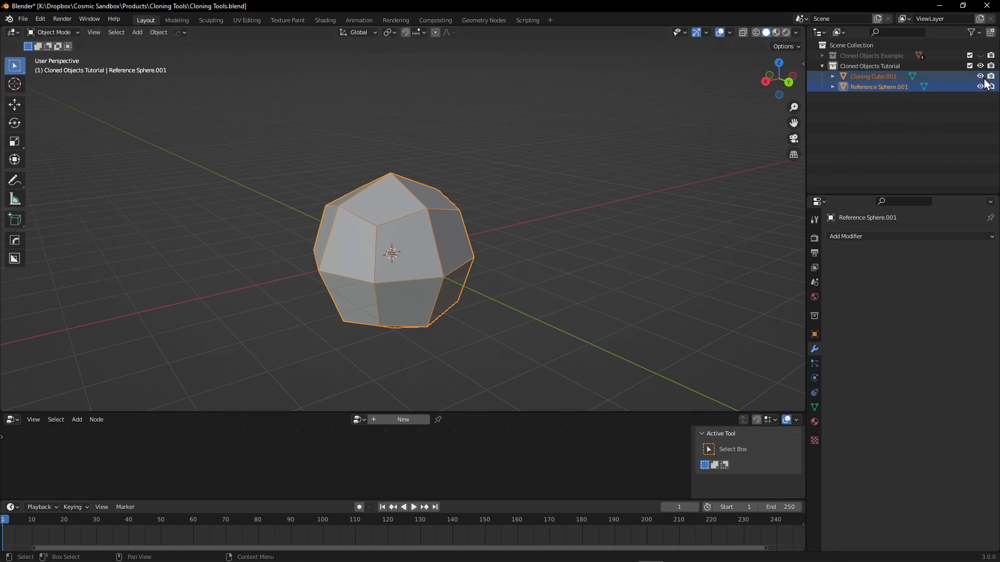
# Hide the duplicated Reference Sphere to view the duplicated Cloning Cube inside it, and show the sphere again.
pyautogui.click(966, 113)
pyautogui.click(980, 86)
pyautogui.click(980, 87)
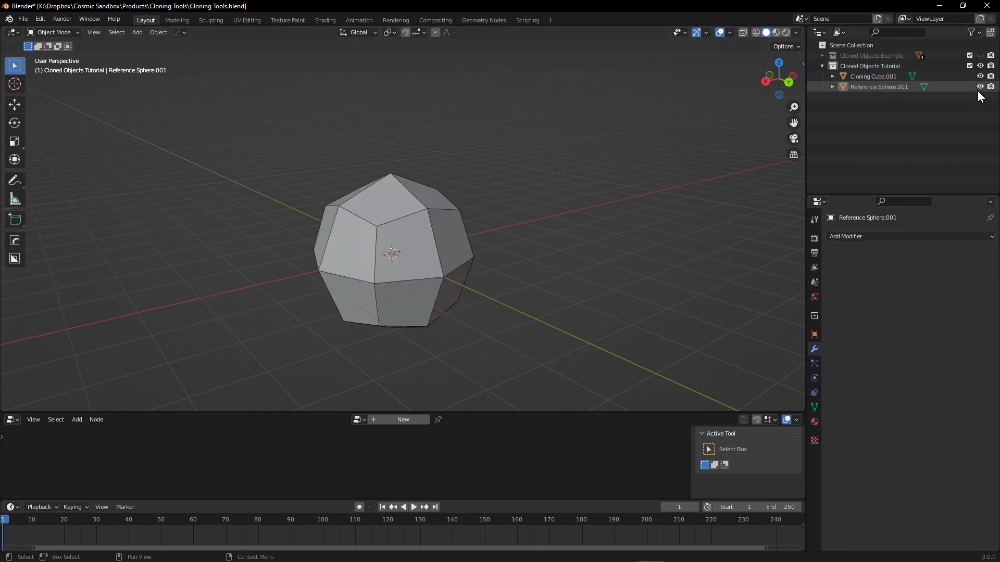
pyautogui.click(980, 86)
pyautogui.moveTo(380, 293); pyautogui.dragTo(379, 266, button='middle')
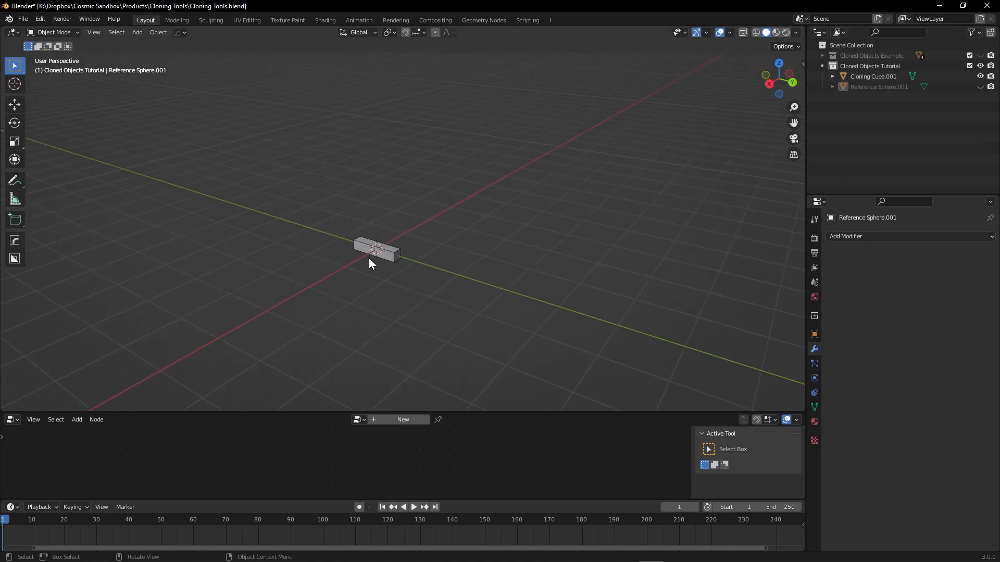
pyautogui.scroll(8, 391, 255)
pyautogui.scroll(-3, 404, 240)
pyautogui.click(980, 86)
pyautogui.moveTo(419, 203); pyautogui.dragTo(472, 254, button='middle')
pyautogui.hotkey('shift', 'a')
pyautogui.moveTo(473, 254)
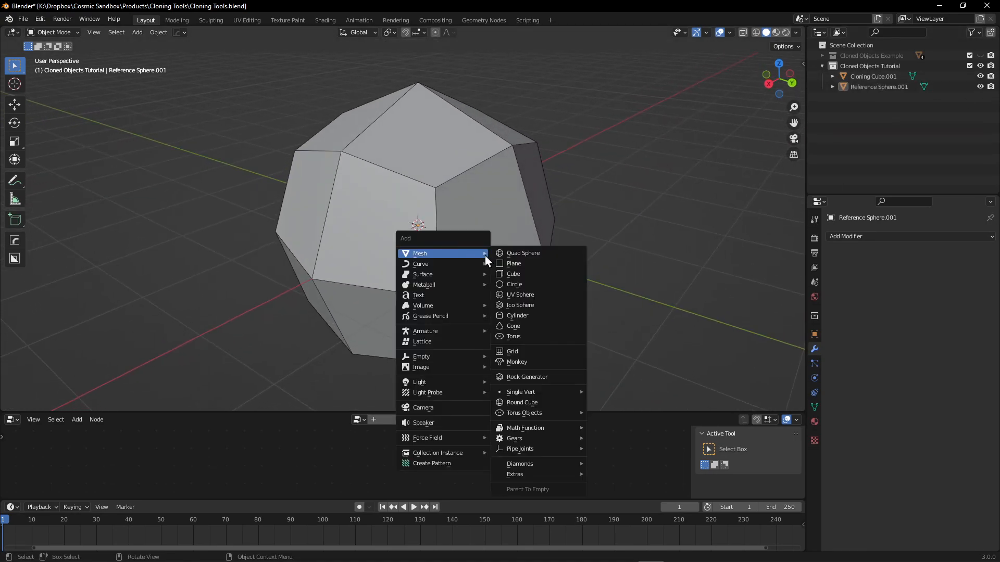
pyautogui.scroll(-3, 501, 214)
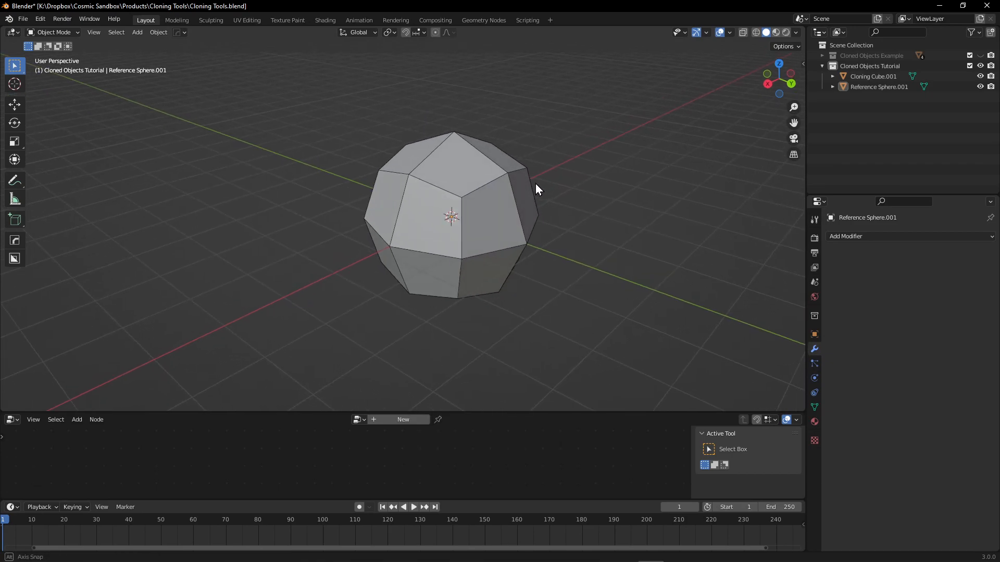
pyautogui.moveTo(551, 173); pyautogui.dragTo(491, 233, button='middle')
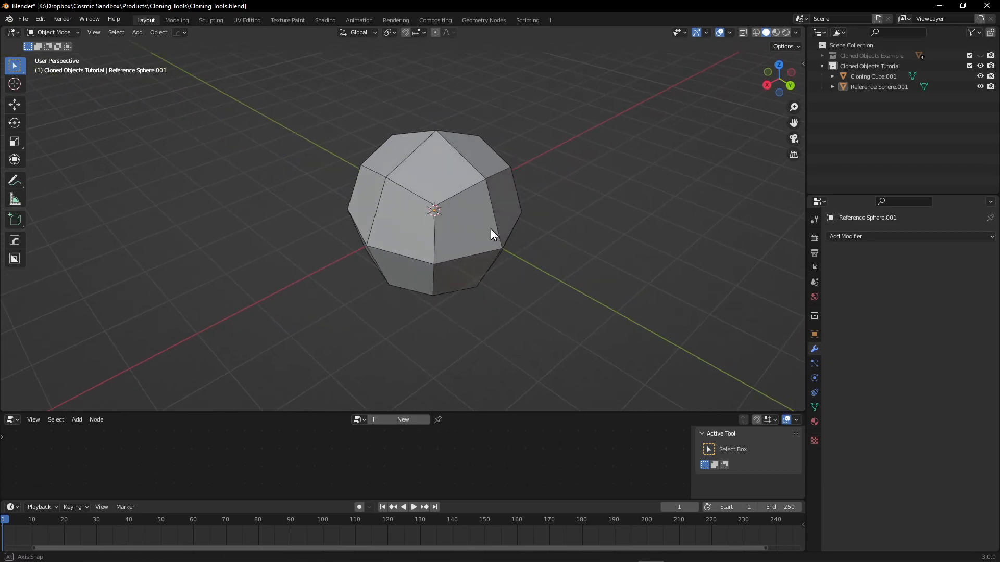
pyautogui.press('n')
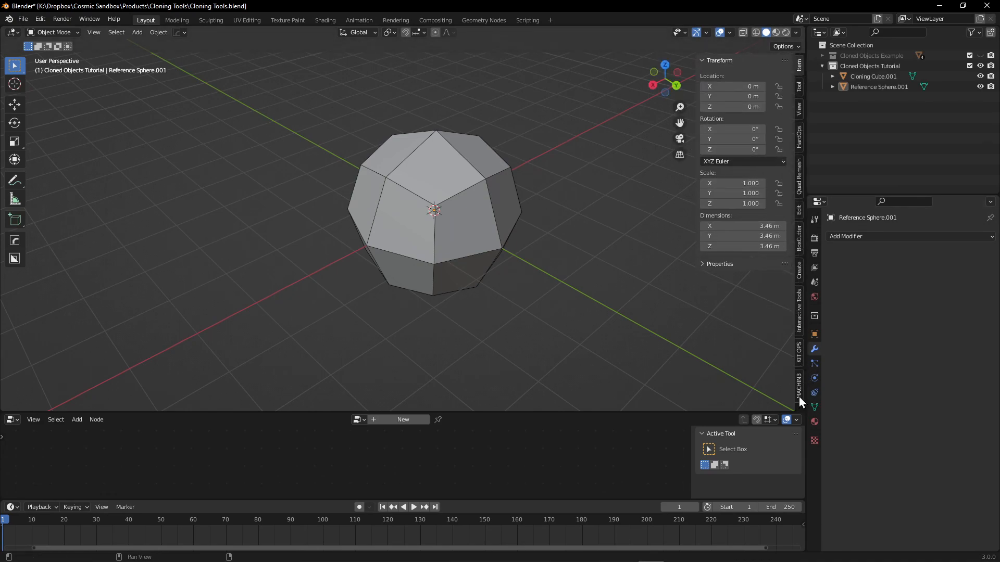
pyautogui.press('n')
pyautogui.moveTo(514, 188); pyautogui.dragTo(476, 196, button='middle')
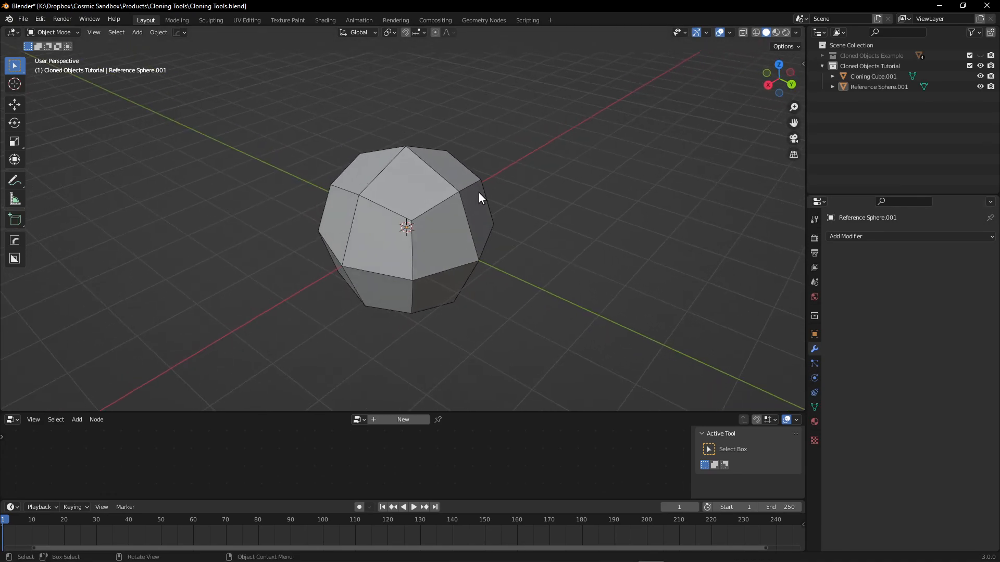
# Add a plane mesh to the Cloned Objects Tutorial collection.
pyautogui.click(889, 88)
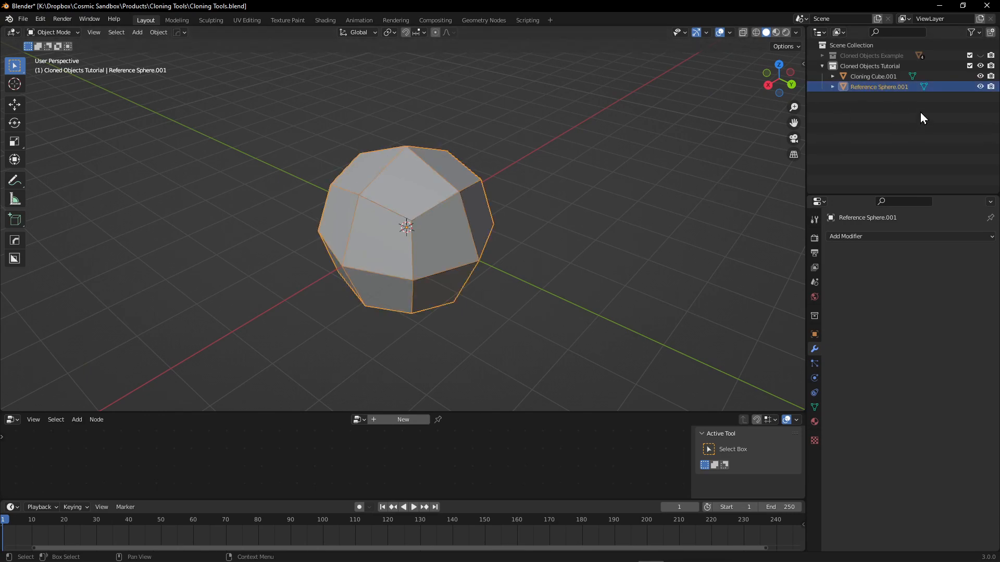
pyautogui.click(883, 76)
pyautogui.moveTo(576, 259); pyautogui.dragTo(526, 235, button='middle')
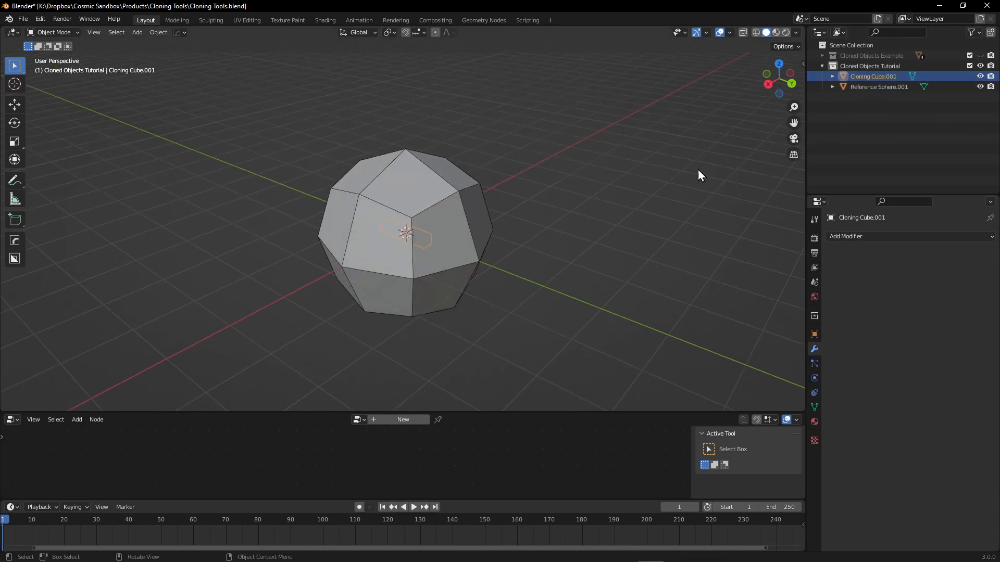
pyautogui.hotkey('shift', 'a')
pyautogui.moveTo(486, 178)
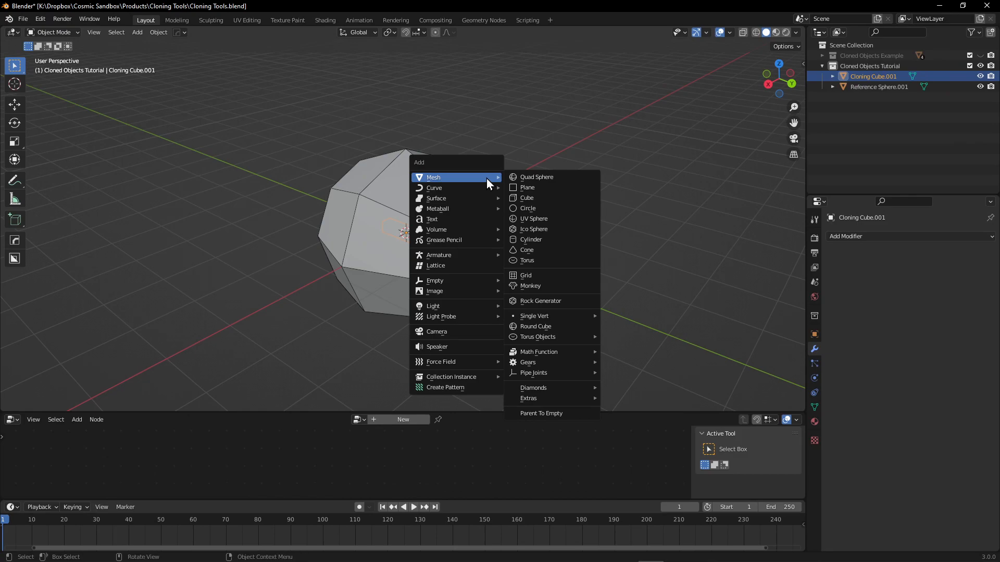
pyautogui.click(543, 190)
# Rename the plane as Geometry Nodes and add a Geometry Nodes modifier to it.
pyautogui.moveTo(855, 86)
pyautogui.mouseDown()
pyautogui.moveTo(854, 74)
pyautogui.moveTo(852, 86)
pyautogui.mouseUp()
pyautogui.doubleClick(857, 88)
pyautogui.write('C')
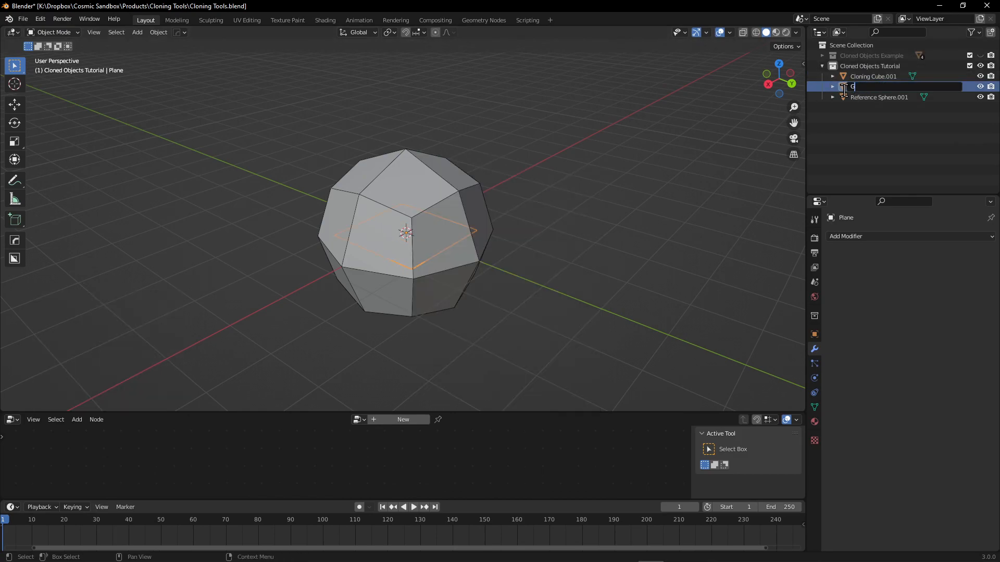
pyautogui.write('eometry Nodes')
pyautogui.press('Return')
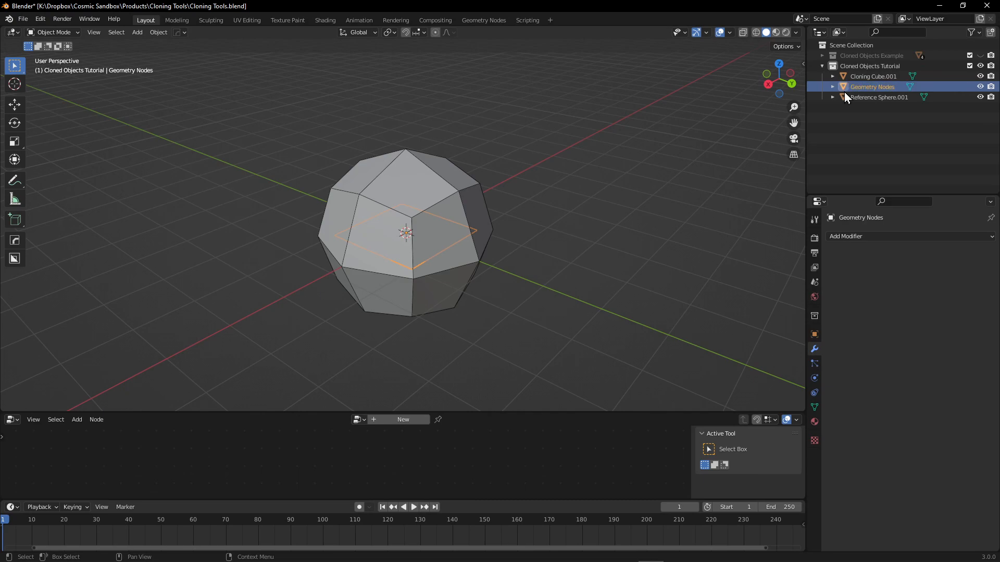
pyautogui.click(867, 237)
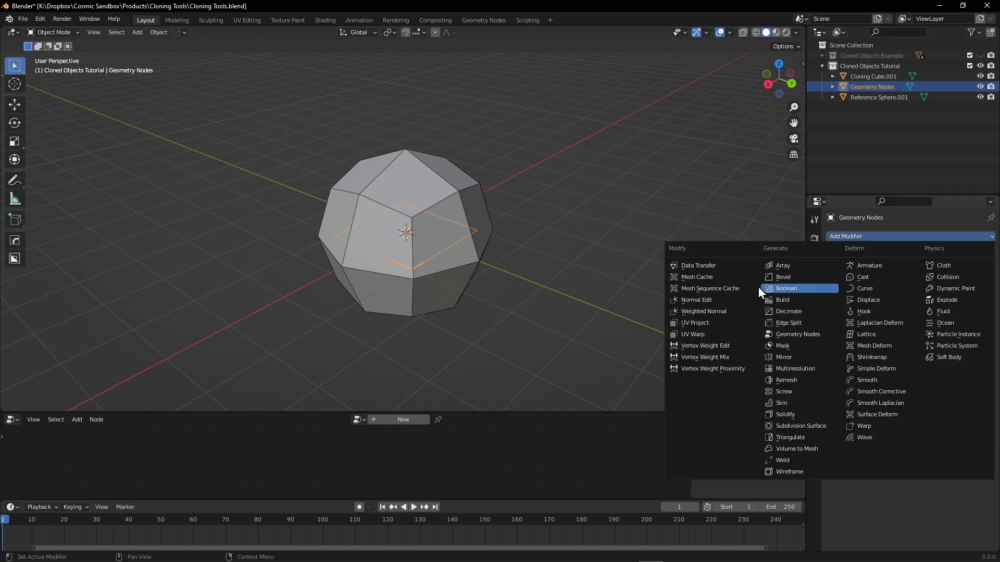
pyautogui.click(805, 335)
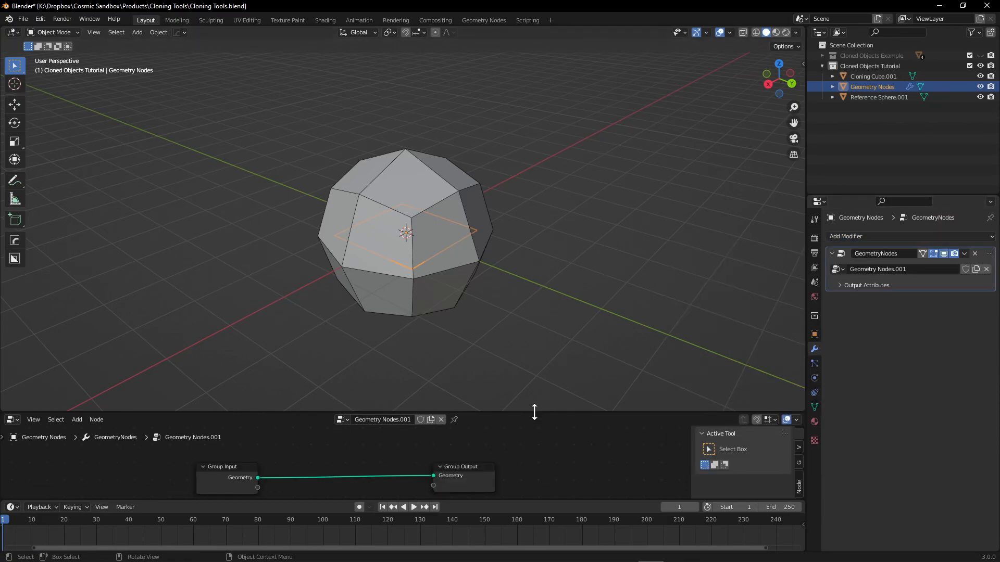
# Enlarge the node editor and remove the link between the Group Input and Group Output nodes.
pyautogui.moveTo(535, 413); pyautogui.dragTo(535, 299)
pyautogui.press('Home')
pyautogui.moveTo(525, 345); pyautogui.dragTo(477, 379)
pyautogui.press('Home')
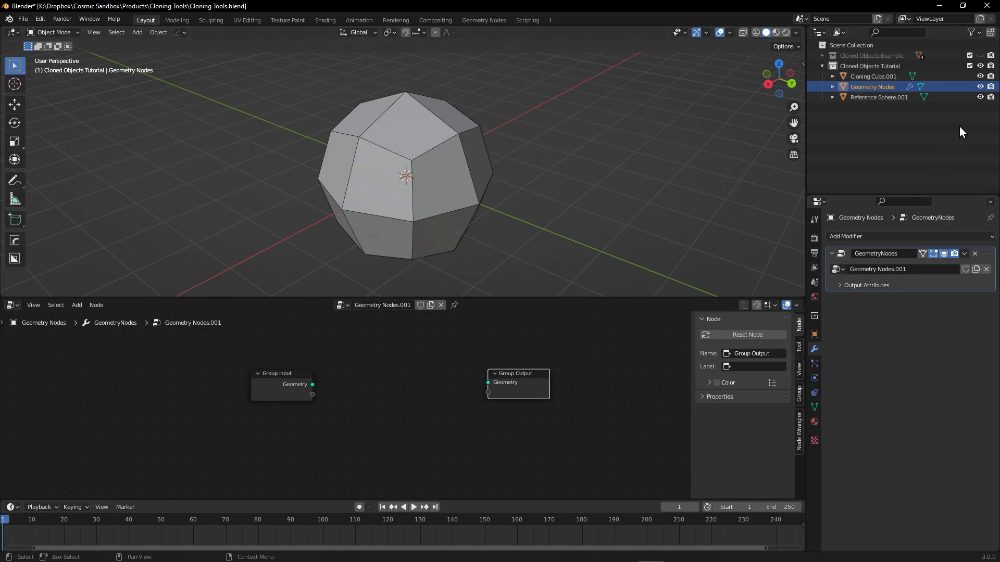
# Hide the duplicated cube and sphere, and reconnect and disconnect the group nodes to compare the plane's display.
pyautogui.click(980, 97)
pyautogui.click(980, 76)
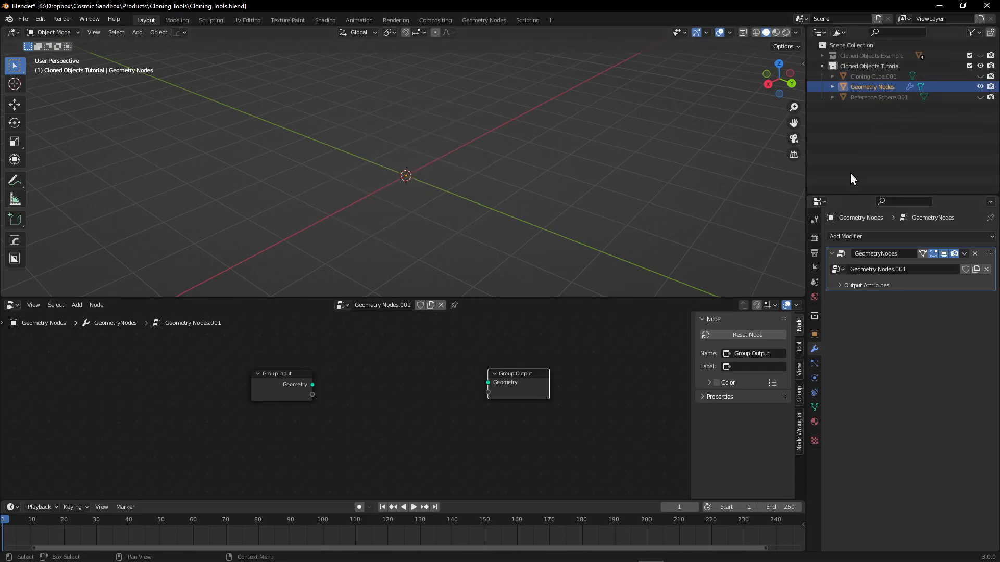
pyautogui.moveTo(417, 371); pyautogui.dragTo(383, 376, button='middle')
pyautogui.moveTo(279, 389); pyautogui.dragTo(395, 408)
pyautogui.moveTo(455, 388); pyautogui.dragTo(396, 419)
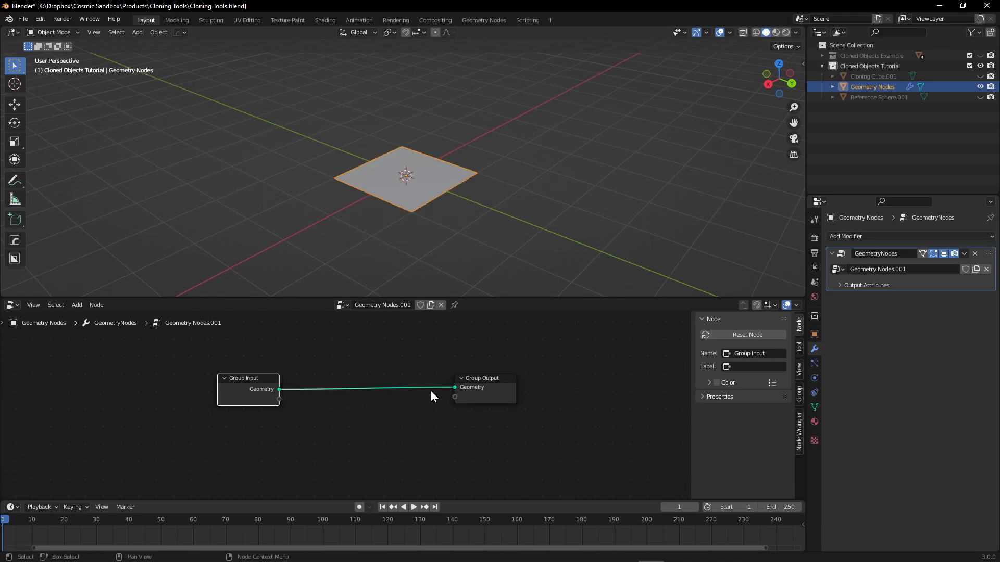
pyautogui.moveTo(453, 388); pyautogui.dragTo(386, 419)
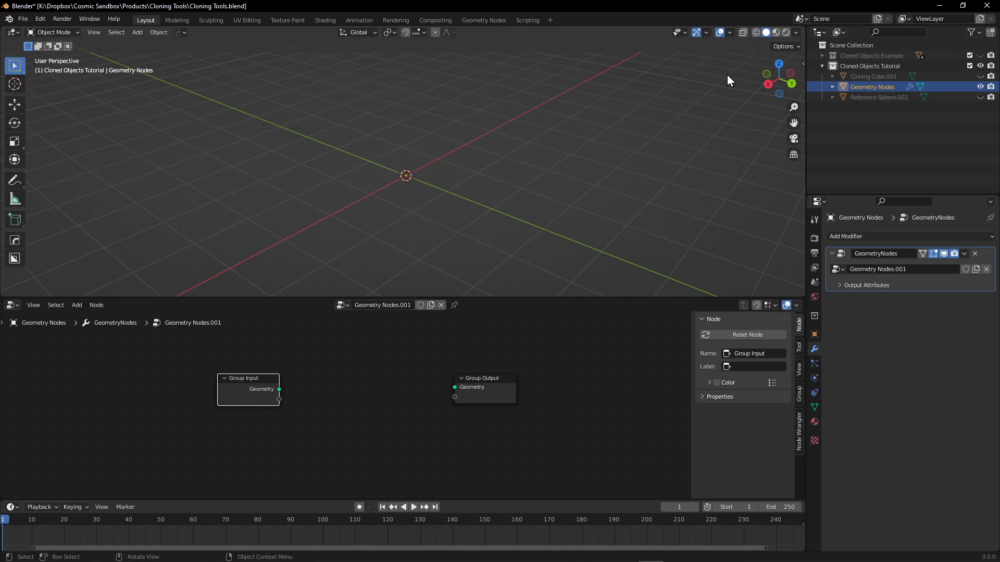
# Move the Group Input and Group Output nodes farther apart to make room between them.
pyautogui.moveTo(429, 372); pyautogui.dragTo(504, 375, button='middle')
pyautogui.scroll(4, 448, 385)
pyautogui.moveTo(293, 387); pyautogui.dragTo(76, 383)
pyautogui.moveTo(386, 380); pyautogui.dragTo(464, 377, button='middle')
pyautogui.scroll(-2, 459, 387)
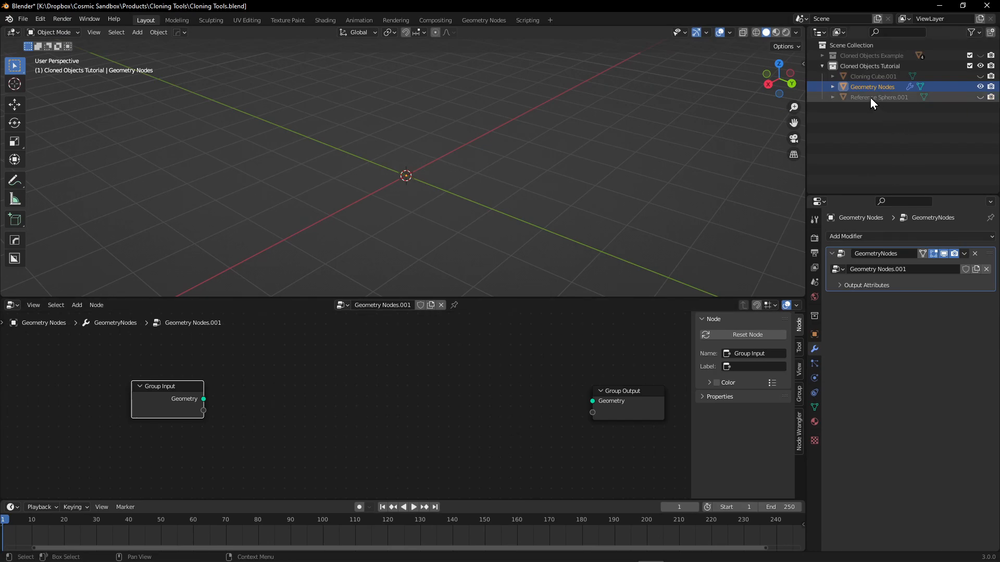
# Add Object Info nodes for Reference Sphere.001 and Cloning Cube.001, stacked between the group nodes.
pyautogui.moveTo(871, 99); pyautogui.dragTo(292, 394)
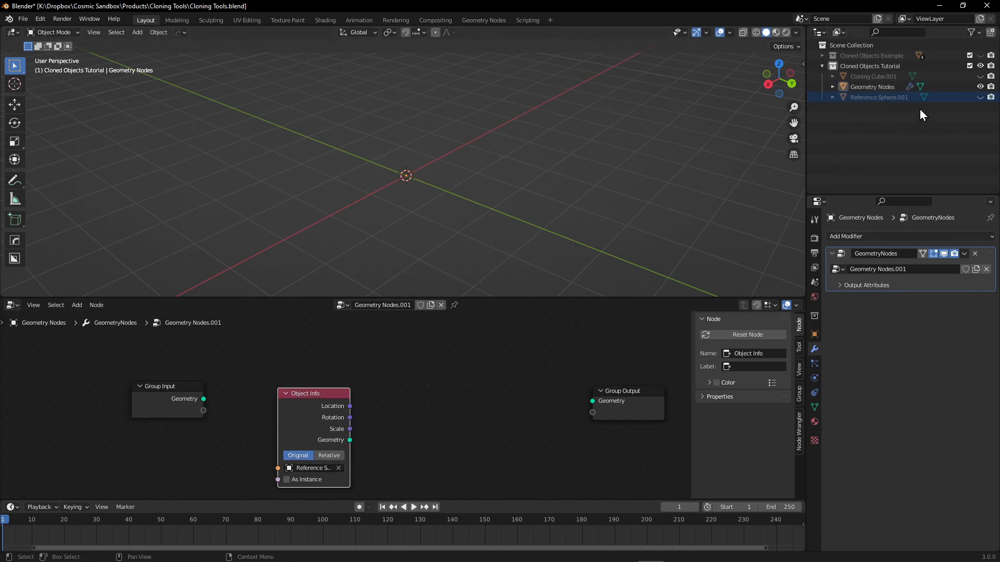
pyautogui.moveTo(871, 78)
pyautogui.mouseDown()
pyautogui.moveTo(439, 393)
pyautogui.moveTo(487, 424)
pyautogui.moveTo(542, 336)
pyautogui.moveTo(433, 389)
pyautogui.moveTo(344, 453)
pyautogui.mouseUp()
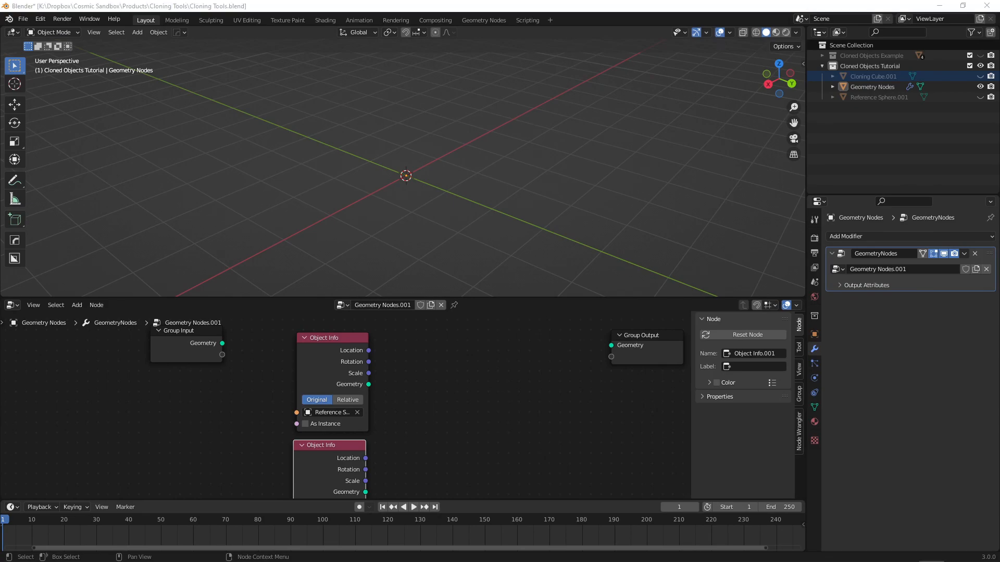
pyautogui.moveTo(445, 390); pyautogui.dragTo(441, 438, button='middle')
pyautogui.moveTo(295, 354); pyautogui.dragTo(293, 354)
pyautogui.moveTo(425, 360); pyautogui.dragTo(366, 386, button='middle')
pyautogui.scroll(1, 399, 379)
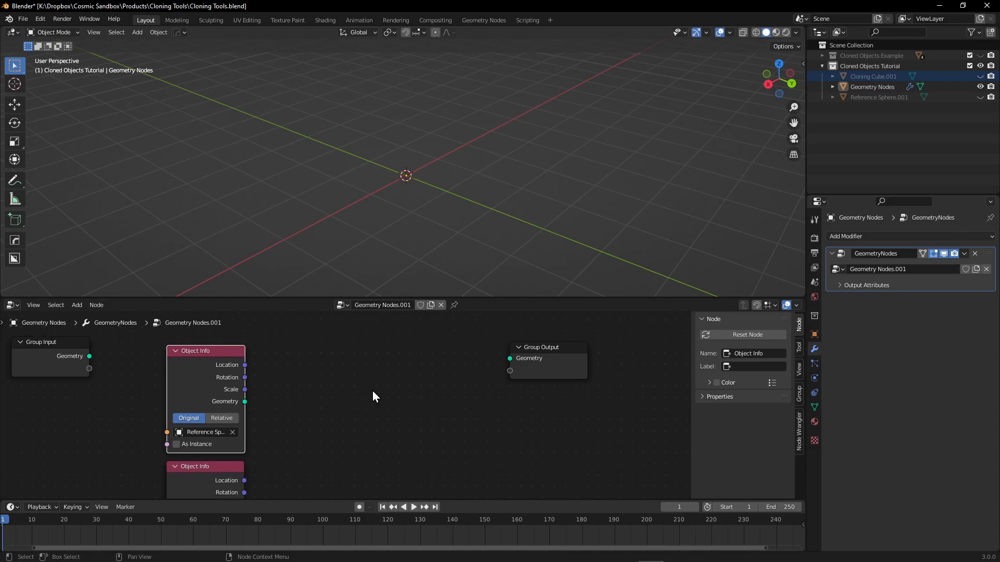
# Add an Instance on Points node between the Object Info nodes and the Group Output.
pyautogui.click(379, 393)
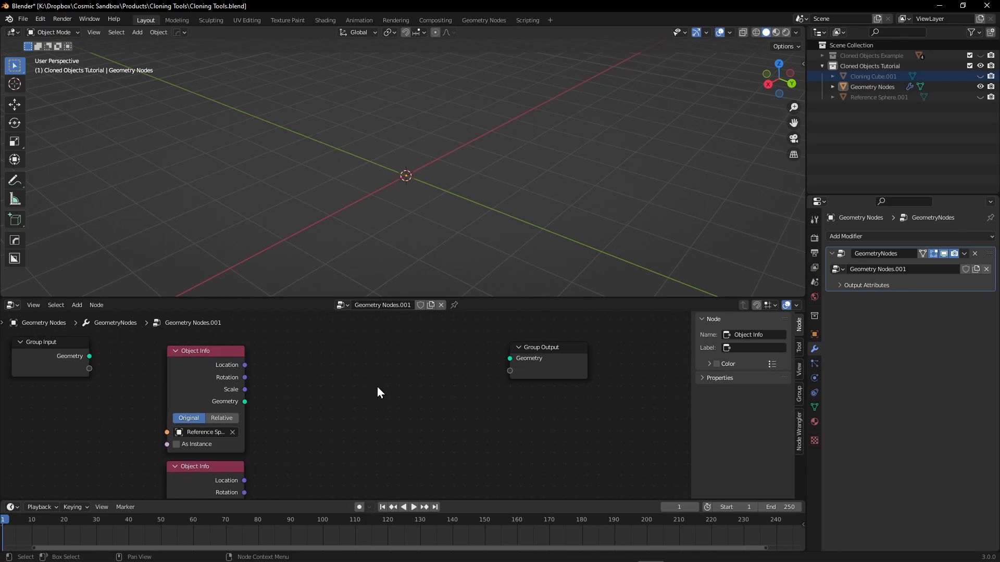
pyautogui.hotkey('shift', 'a')
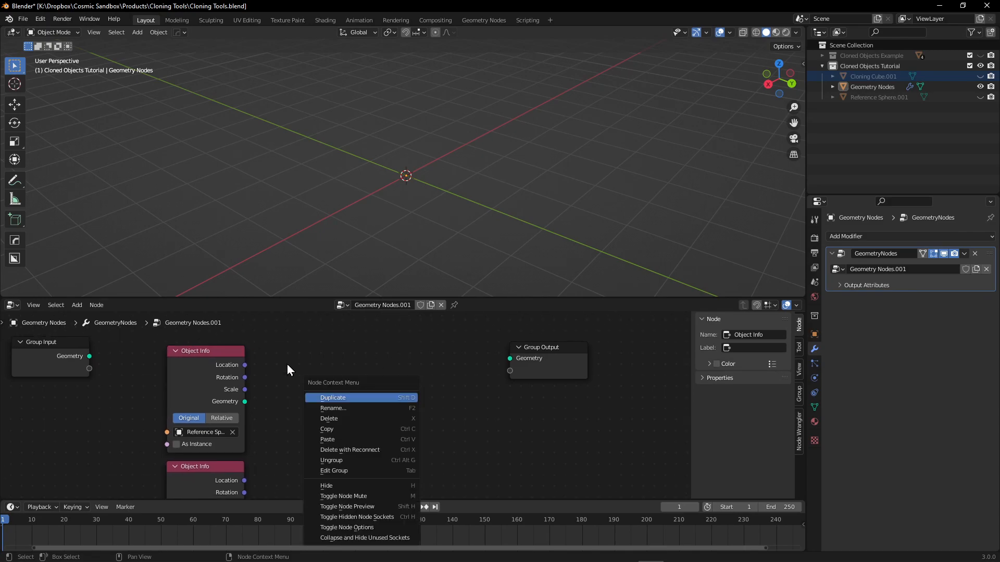
pyautogui.click(76, 306)
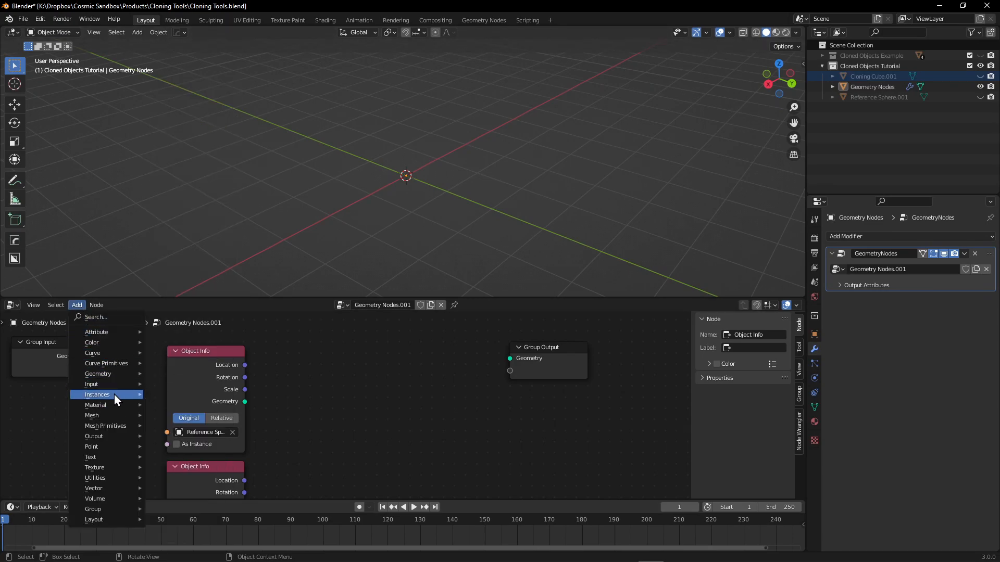
pyautogui.moveTo(114, 395)
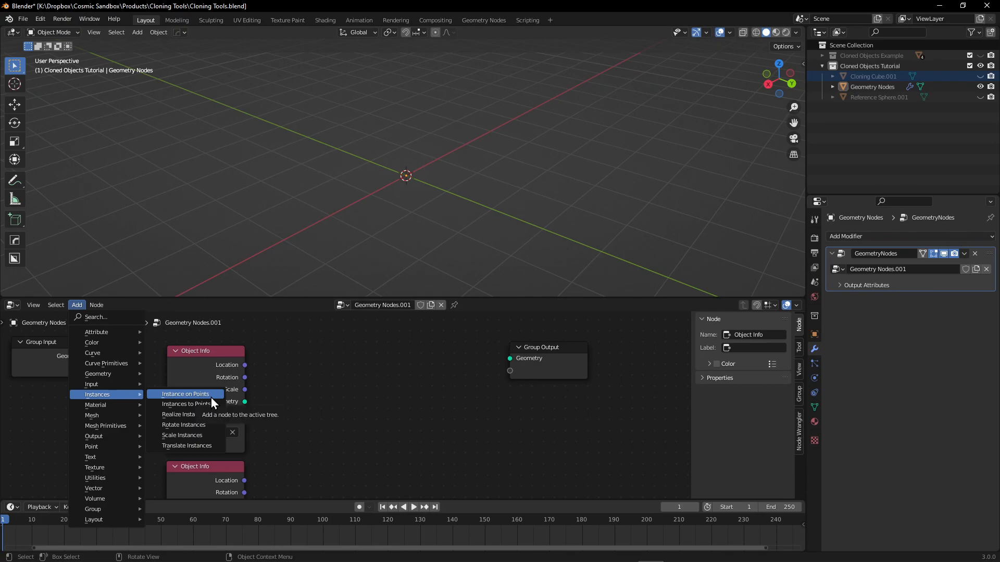
pyautogui.click(211, 398)
pyautogui.click(378, 401)
# Link the sphere's Geometry to Points, the cube's Geometry to Instance, and Instances to the Group Output.
pyautogui.moveTo(294, 382); pyautogui.dragTo(273, 359, button='middle')
pyautogui.moveTo(268, 430); pyautogui.dragTo(277, 384, button='middle')
pyautogui.moveTo(237, 432); pyautogui.dragTo(366, 336)
pyautogui.moveTo(264, 362); pyautogui.dragTo(215, 456, button='middle')
pyautogui.moveTo(185, 412); pyautogui.dragTo(328, 407)
pyautogui.moveTo(397, 393); pyautogui.dragTo(450, 369)
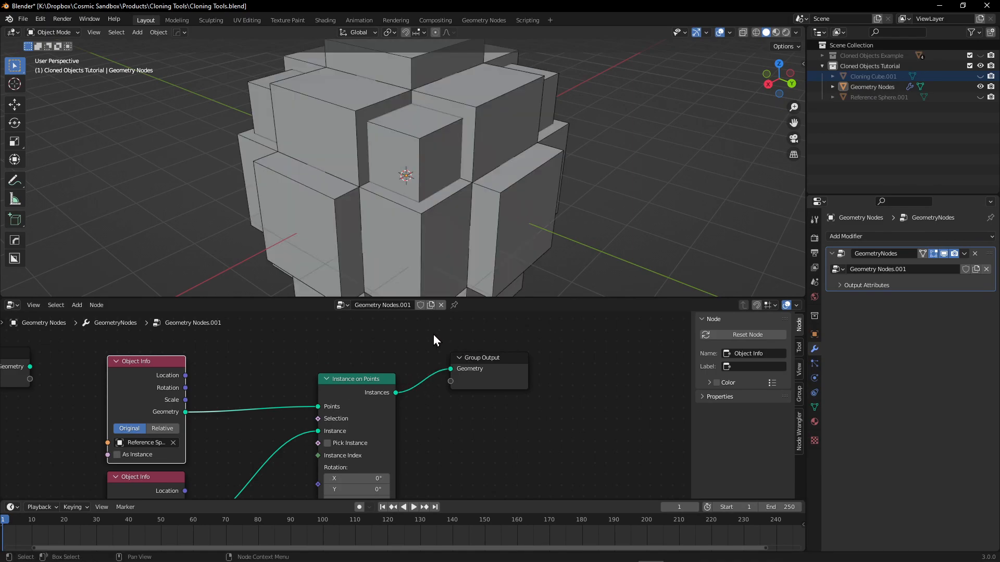
# Reposition the Group Output node and set the Cloning Cube's Object Info node to Relative.
pyautogui.click(470, 358)
pyautogui.moveTo(230, 469); pyautogui.dragTo(284, 486, button='middle')
pyautogui.click(245, 401)
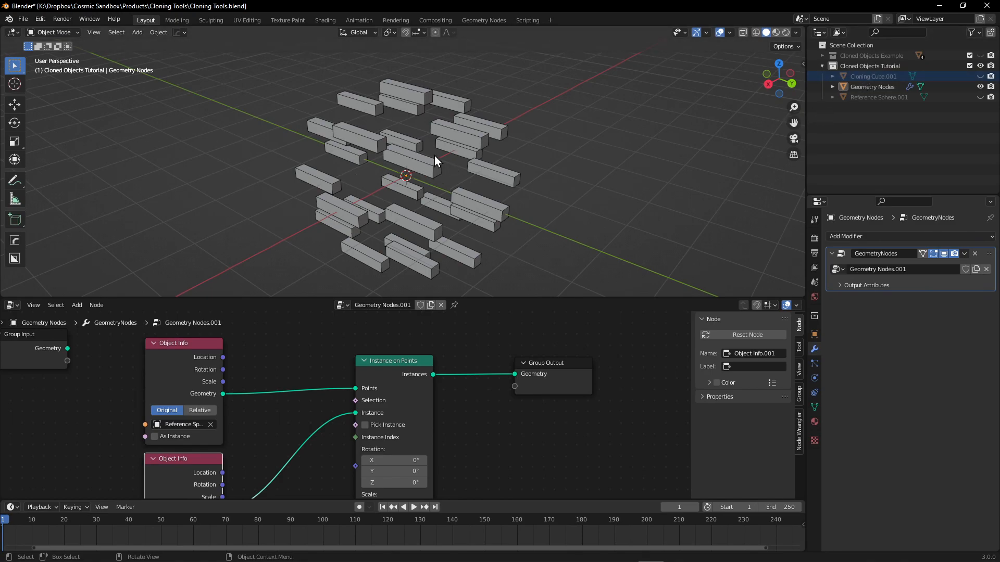
# Check the transform and delta transform values of Cloning Cube.001, and reselect the Geometry Nodes object.
pyautogui.click(868, 77)
pyautogui.click(815, 335)
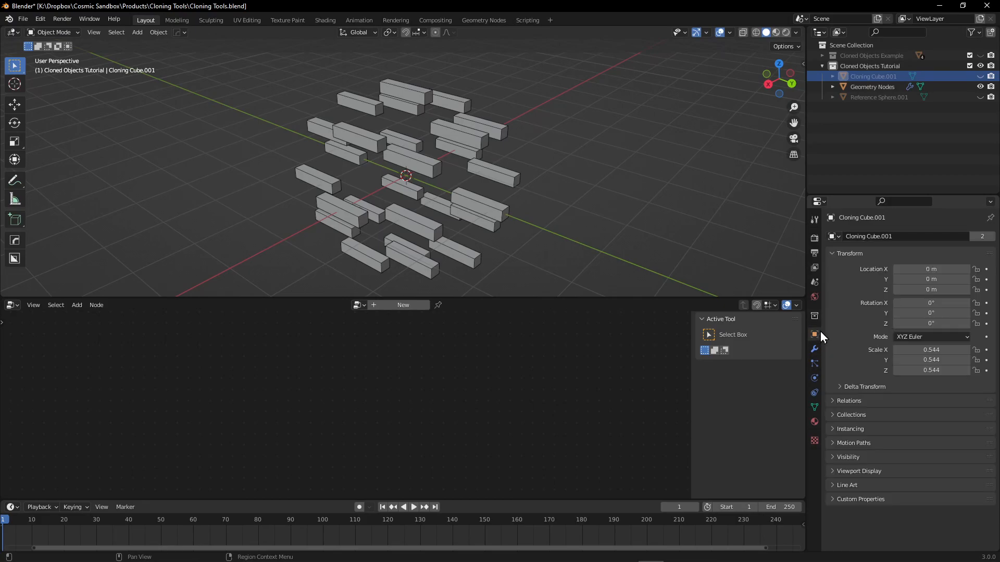
pyautogui.click(840, 387)
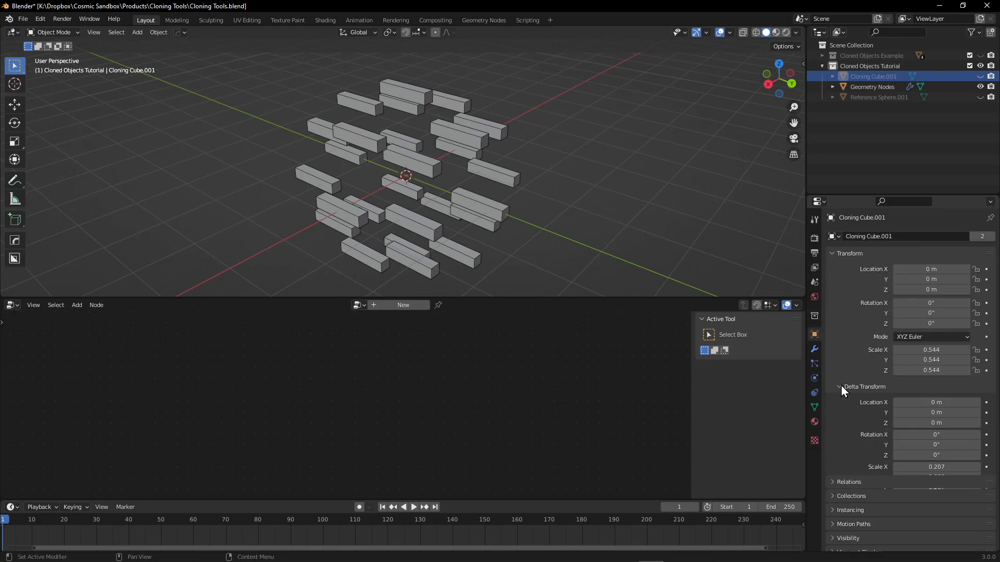
pyautogui.click(847, 389)
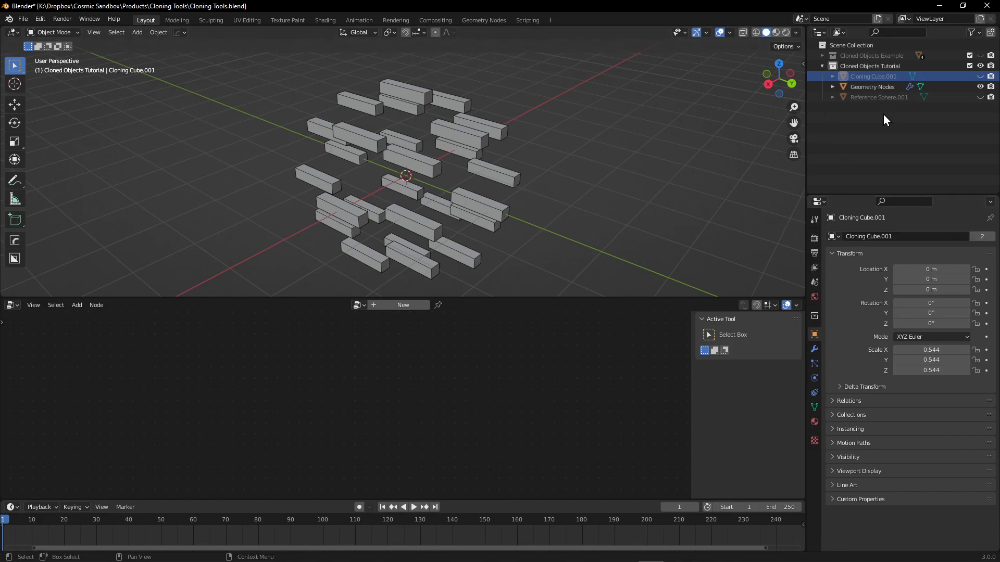
pyautogui.click(865, 86)
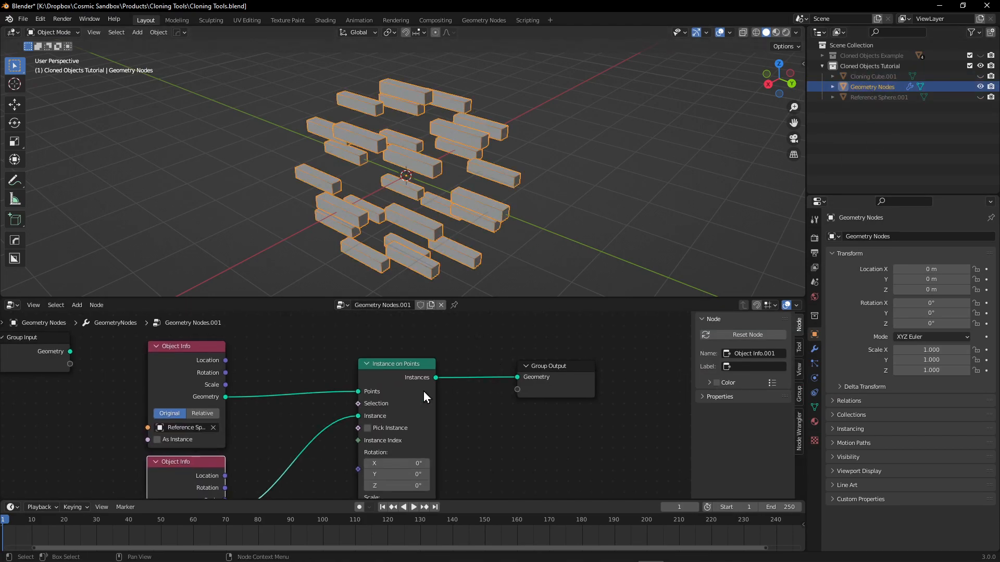
# Reposition the Instance on Points and Group Output nodes to tidy the node tree.
pyautogui.moveTo(384, 362); pyautogui.dragTo(354, 405)
pyautogui.moveTo(571, 375); pyautogui.dragTo(576, 423)
pyautogui.moveTo(474, 373); pyautogui.dragTo(533, 360, button='middle')
pyautogui.moveTo(402, 367); pyautogui.dragTo(650, 434)
pyautogui.moveTo(428, 399); pyautogui.dragTo(420, 405)
pyautogui.moveTo(417, 388); pyautogui.dragTo(371, 554, button='middle')
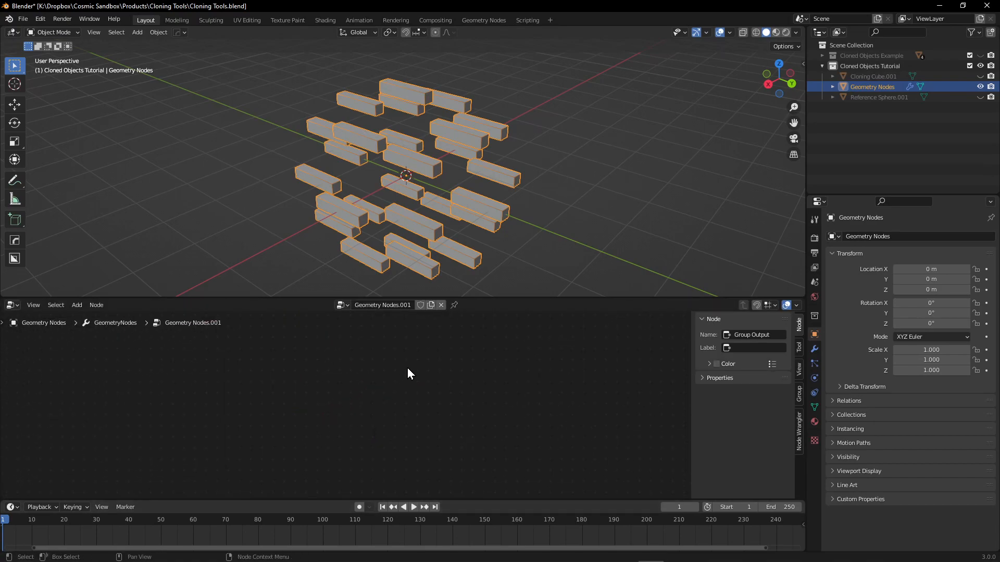
pyautogui.press('Home')
pyautogui.scroll(3, 407, 368)
pyautogui.moveTo(402, 380); pyautogui.dragTo(385, 399, button='middle')
pyautogui.moveTo(334, 462); pyautogui.dragTo(320, 416, button='middle')
pyautogui.scroll(7, 329, 390)
pyautogui.scroll(-1, 341, 391)
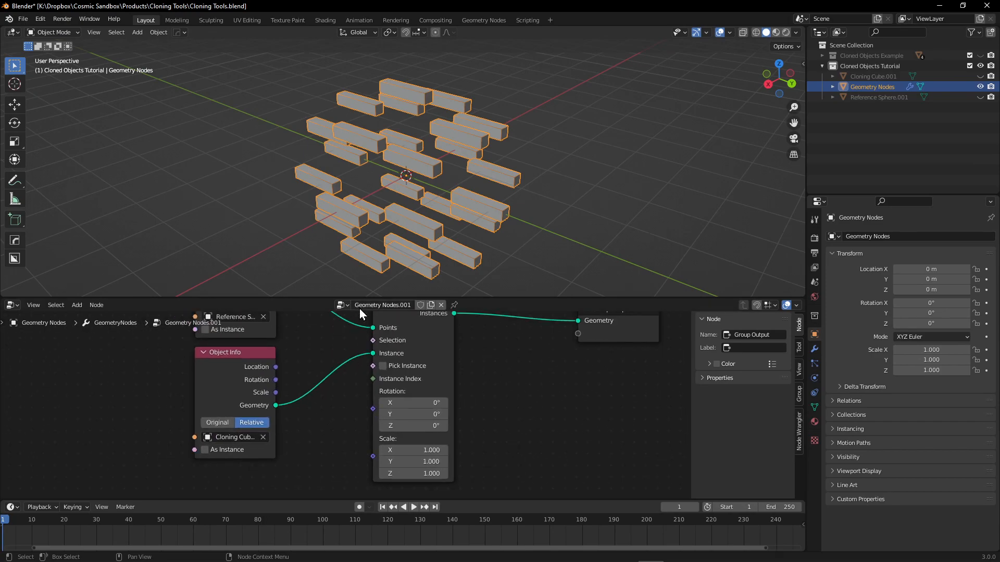
# Enlarge the node editor further and select the Instance on Points node.
pyautogui.moveTo(323, 300); pyautogui.dragTo(333, 212)
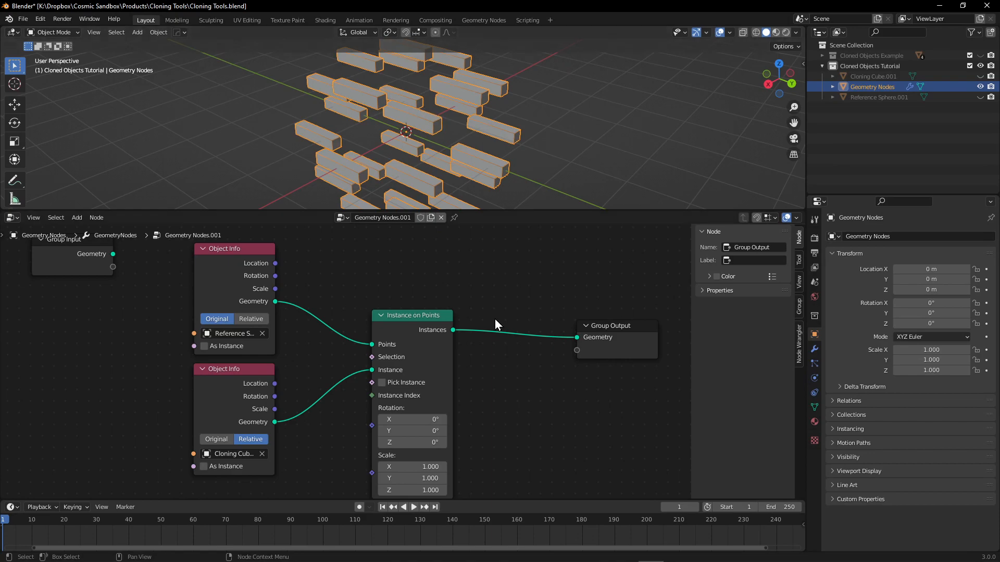
pyautogui.moveTo(477, 317); pyautogui.dragTo(459, 336, button='middle')
pyautogui.moveTo(460, 292)
pyautogui.mouseDown(button='middle')
pyautogui.moveTo(440, 298)
pyautogui.moveTo(461, 314)
pyautogui.mouseUp(button='middle')
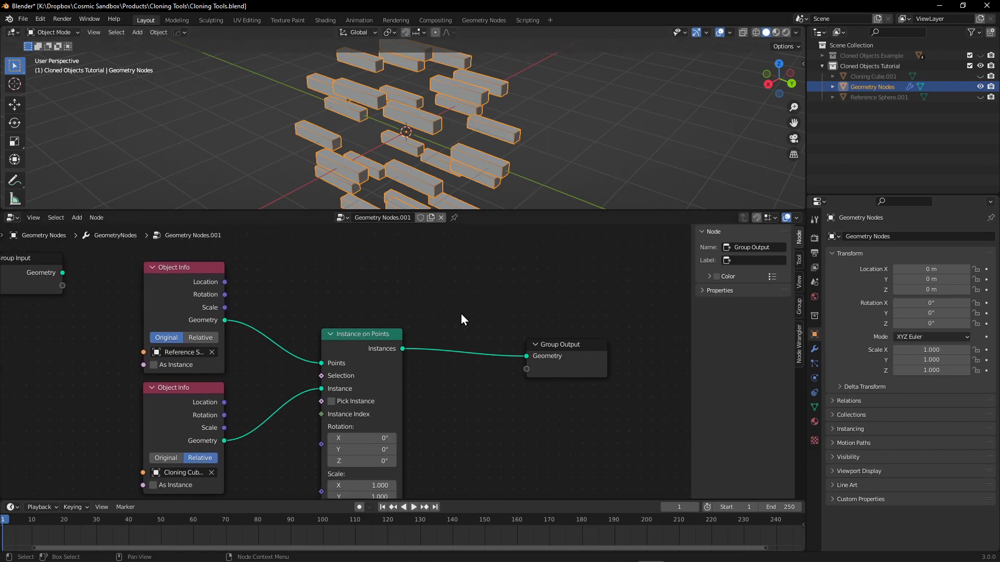
pyautogui.click(370, 329)
pyautogui.moveTo(387, 299)
pyautogui.mouseDown(button='middle')
pyautogui.moveTo(356, 314)
pyautogui.moveTo(401, 275)
pyautogui.mouseUp(button='middle')
pyautogui.scroll(5, 396, 95)
pyautogui.scroll(-4, 401, 88)
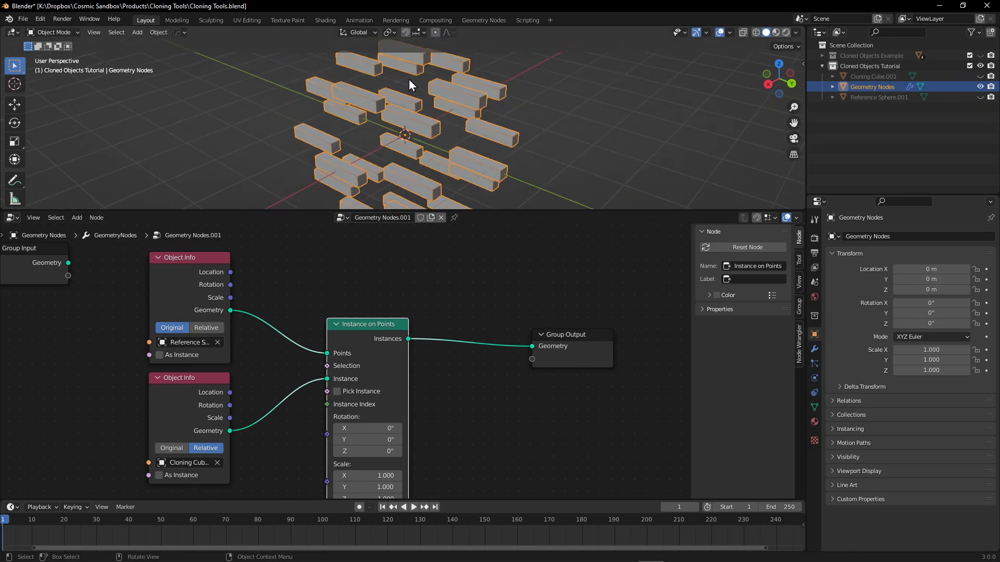
# Show and hide Reference Sphere.001 again to compare it with the cube instances placed on its points.
pyautogui.click(980, 97)
pyautogui.click(980, 97)
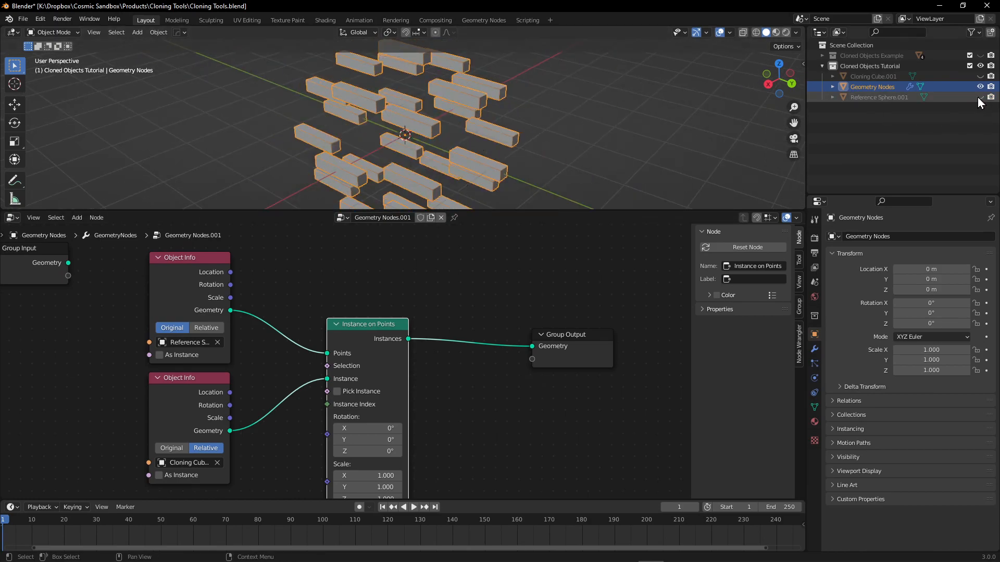
pyautogui.moveTo(457, 126)
pyautogui.mouseDown(button='middle')
pyautogui.moveTo(427, 149)
pyautogui.moveTo(449, 112)
pyautogui.moveTo(439, 121)
pyautogui.mouseUp(button='middle')
pyautogui.keyDown('shift'); pyautogui.moveTo(459, 184); pyautogui.dragTo(457, 98, button='middle'); pyautogui.keyUp('shift')
# Add a Normal node below the Cloning Cube's Object Info node.
pyautogui.moveTo(477, 374); pyautogui.dragTo(518, 282, button='middle')
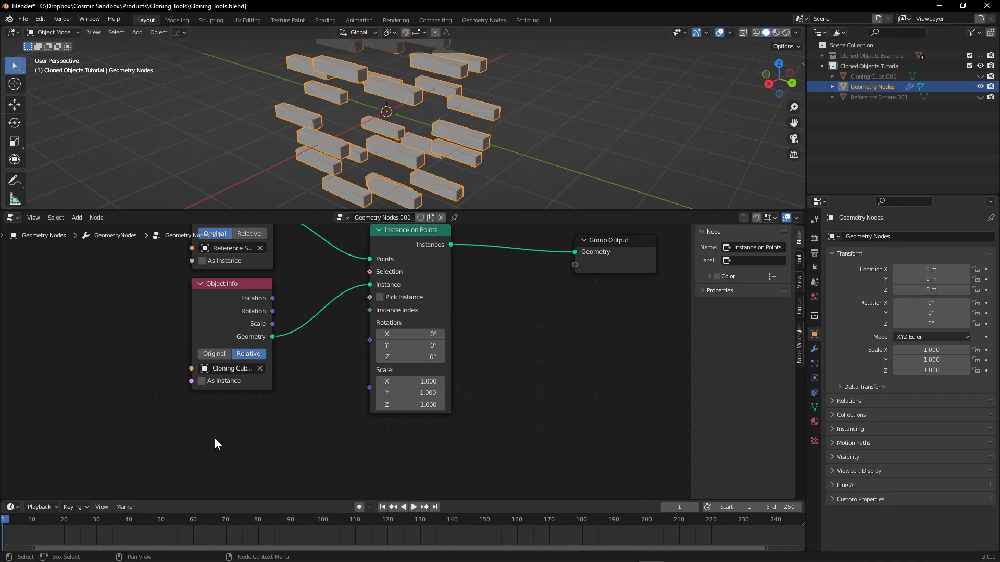
pyautogui.hotkey('shift', 'a')
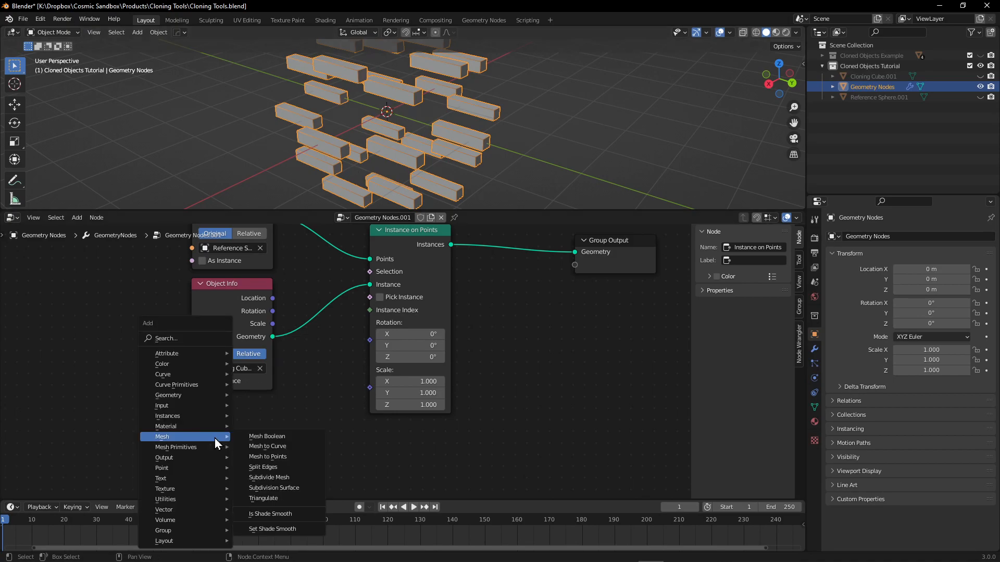
pyautogui.write('snorm')
pyautogui.press('Return')
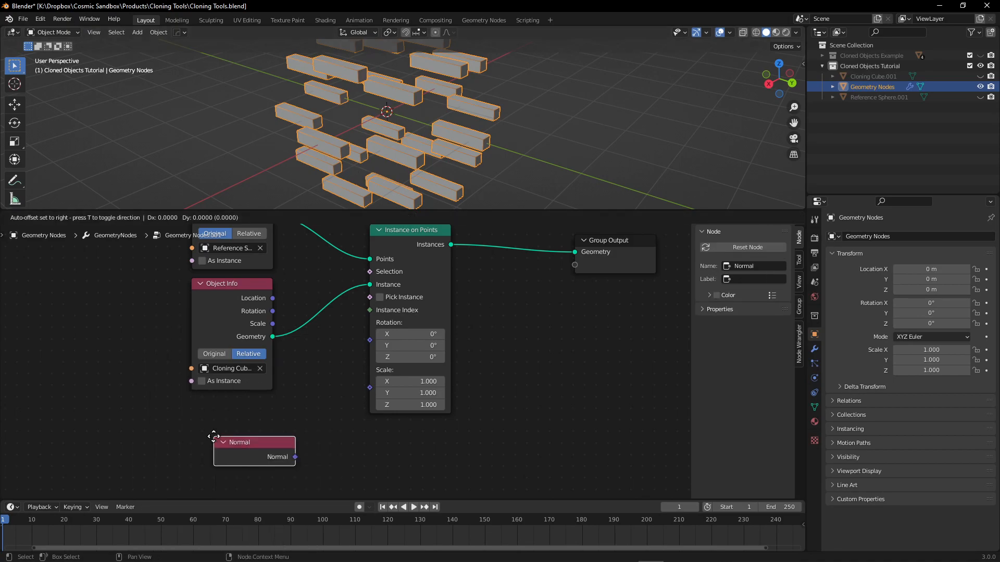
pyautogui.click(179, 431)
pyautogui.click(297, 398)
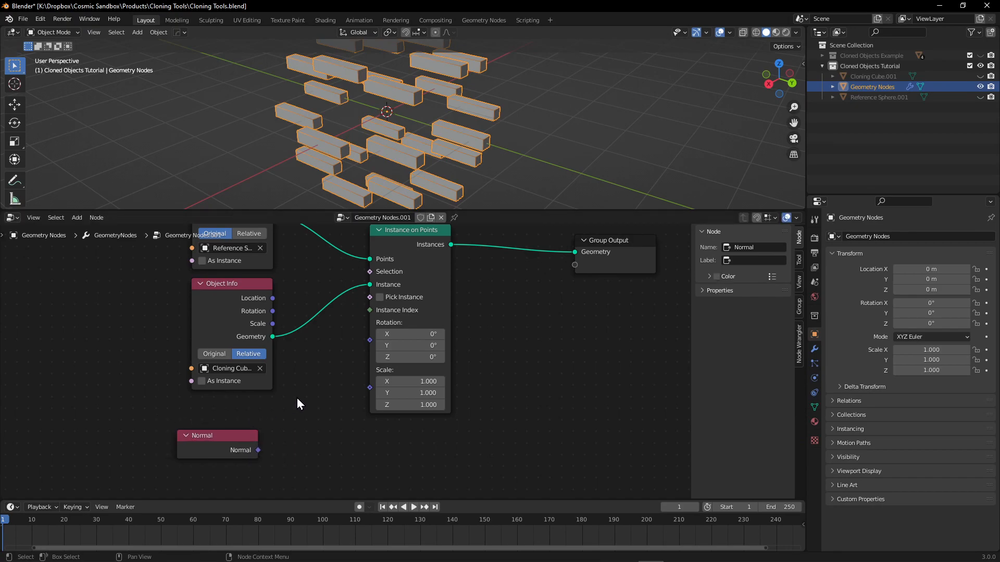
pyautogui.hotkey('shift', 'a')
pyautogui.press('Escape')
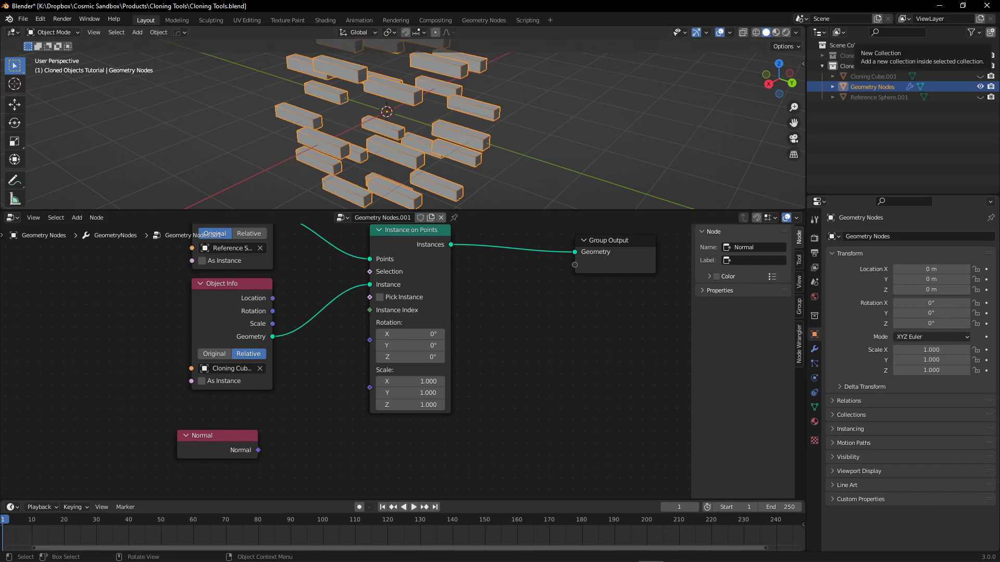
# Move the Instance on Points and Group Output nodes farther away from the Object Info nodes.
pyautogui.scroll(-2, 545, 411)
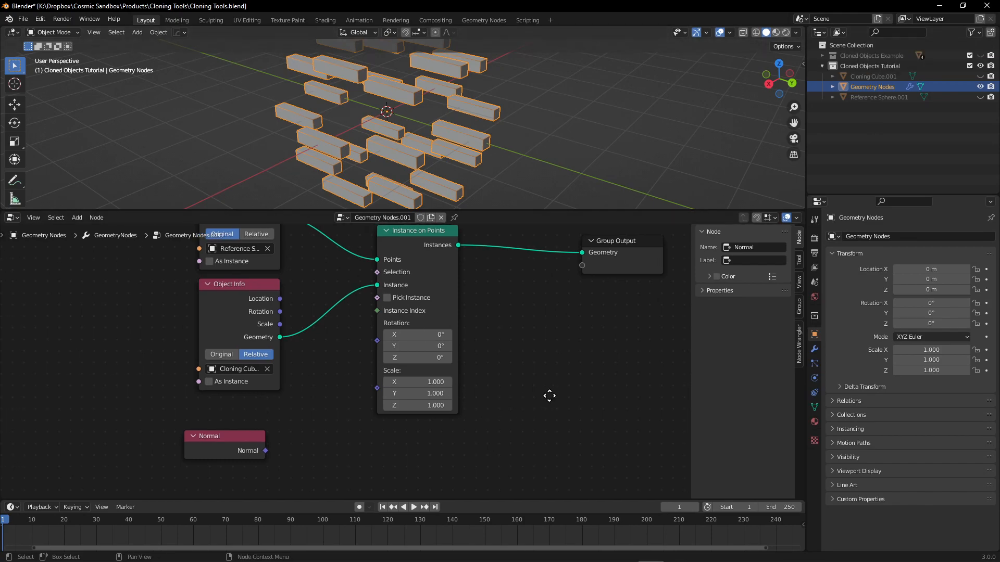
pyautogui.moveTo(433, 274); pyautogui.dragTo(497, 272)
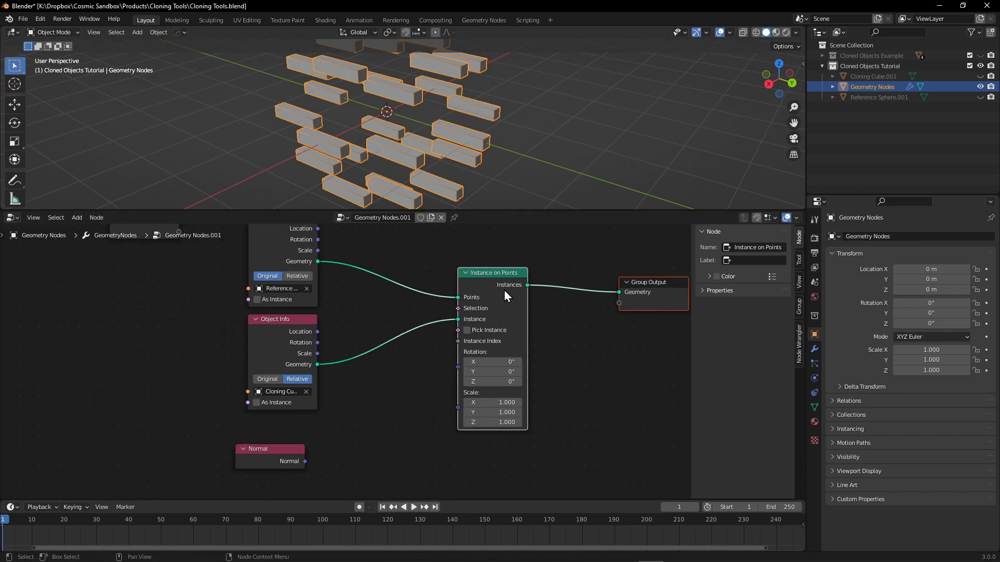
pyautogui.scroll(-2, 358, 415)
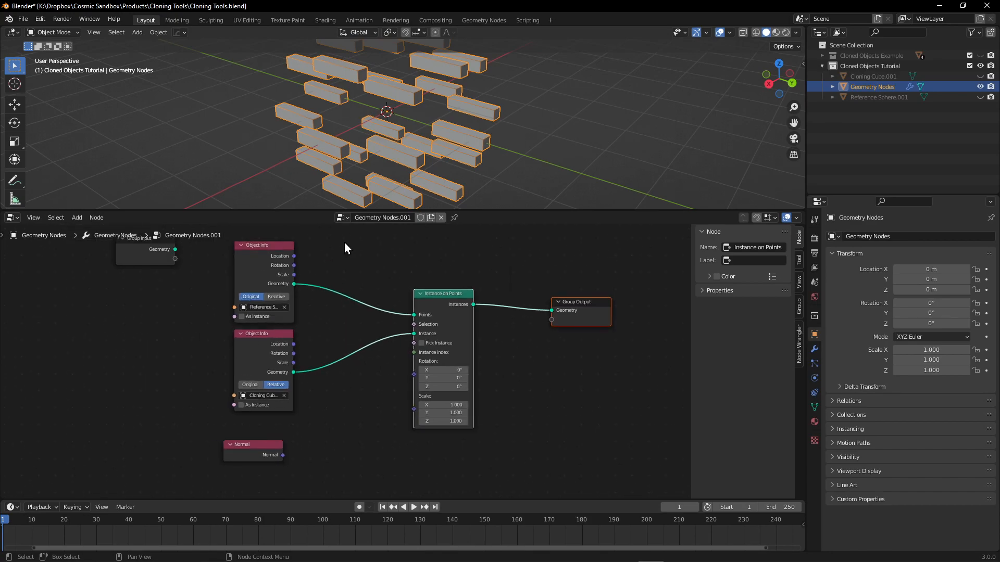
pyautogui.moveTo(345, 418); pyautogui.dragTo(340, 415, button='middle')
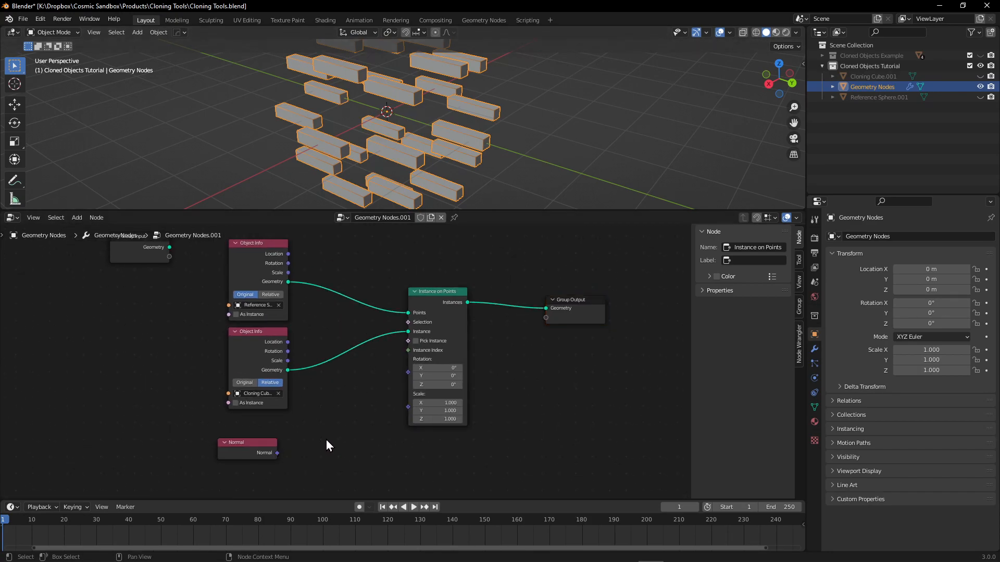
# Add an Align Euler to Vector node beside the Normal node and connect the Normal output to its Vector input.
pyautogui.hotkey('shift', 'a')
pyautogui.write('s')
pyautogui.write('el')
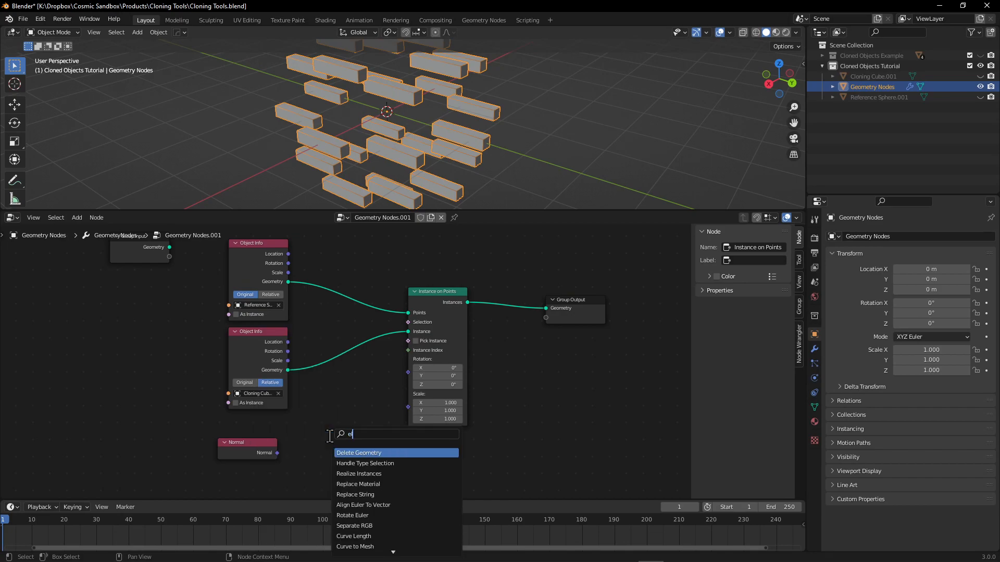
pyautogui.write('ule')
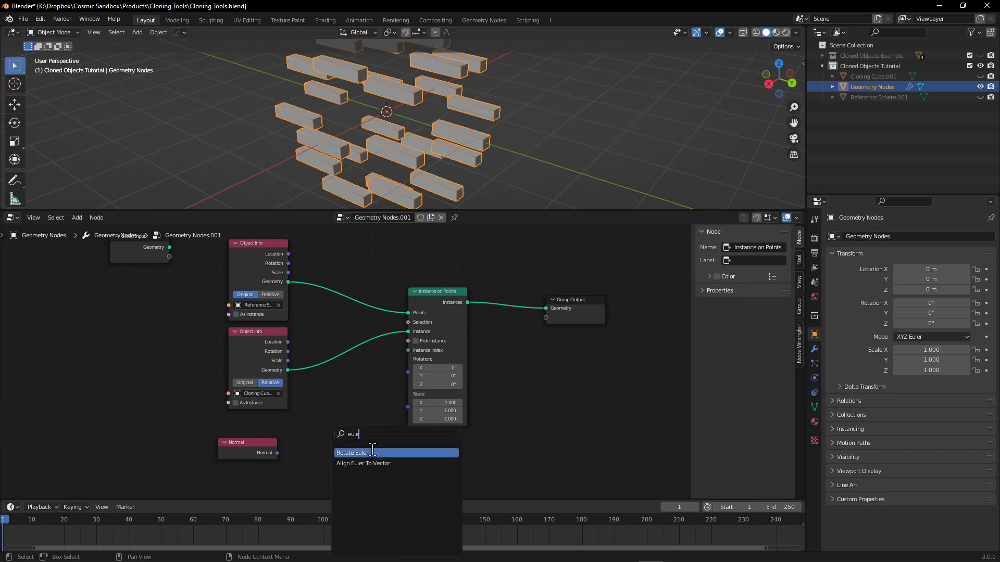
pyautogui.click(371, 463)
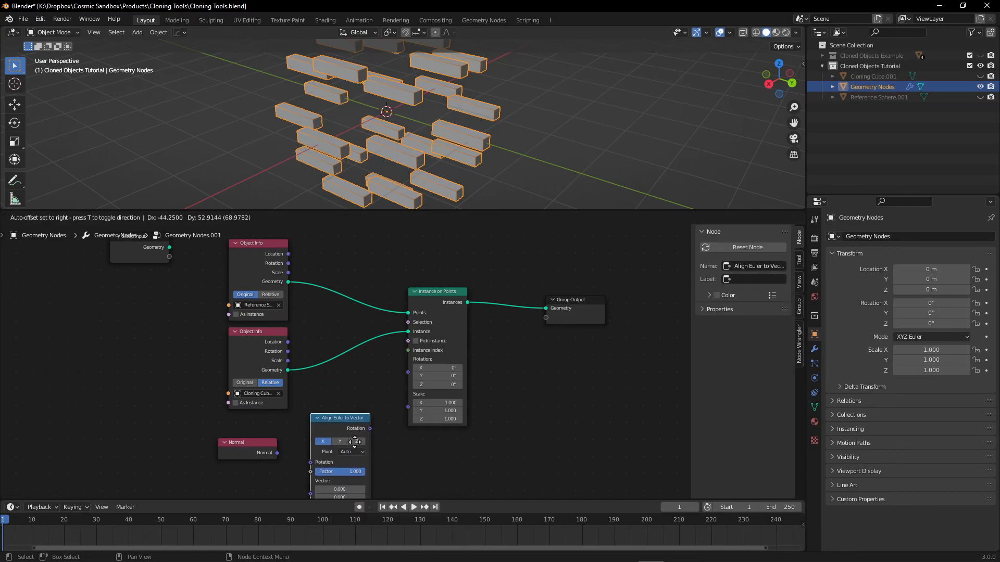
pyautogui.moveTo(276, 454); pyautogui.dragTo(252, 412, button='middle')
pyautogui.moveTo(252, 412); pyautogui.dragTo(293, 452)
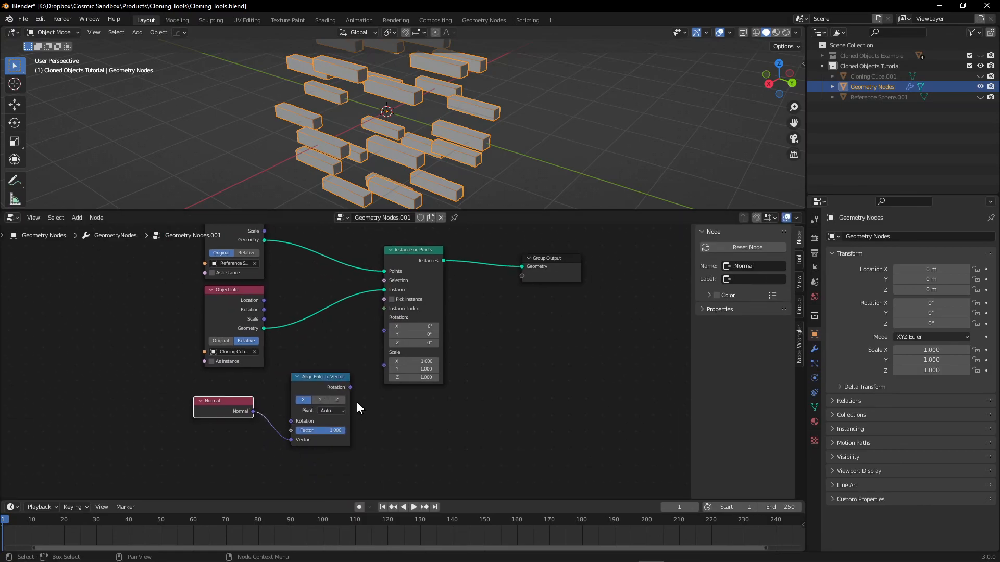
# Feed the Align Euler to Vector rotation into the Instance on Points Rotation input and set the alignment axis to Z.
pyautogui.moveTo(350, 387); pyautogui.dragTo(371, 370)
pyautogui.moveTo(382, 330); pyautogui.dragTo(385, 329)
pyautogui.click(337, 400)
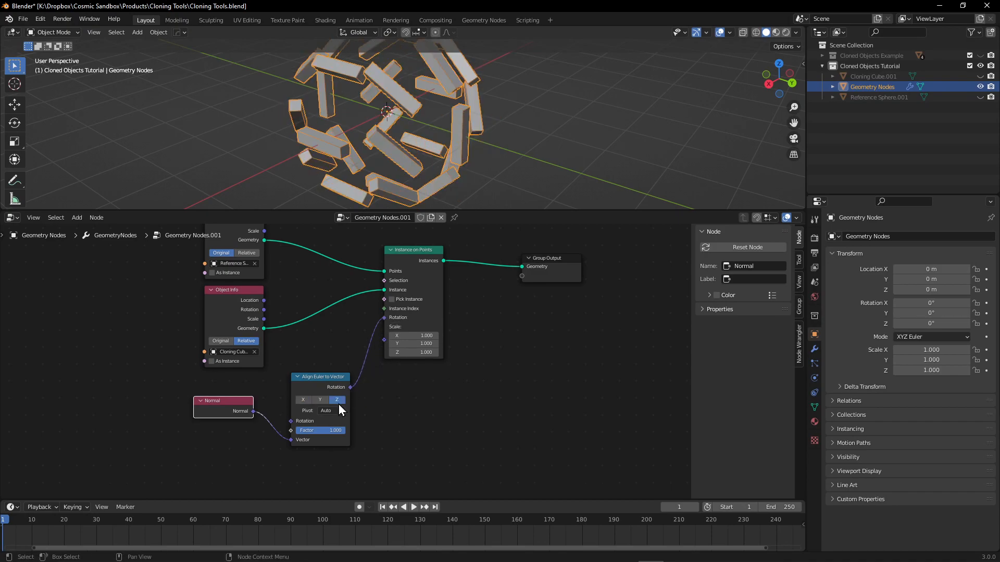
pyautogui.moveTo(407, 379); pyautogui.dragTo(401, 395, button='middle')
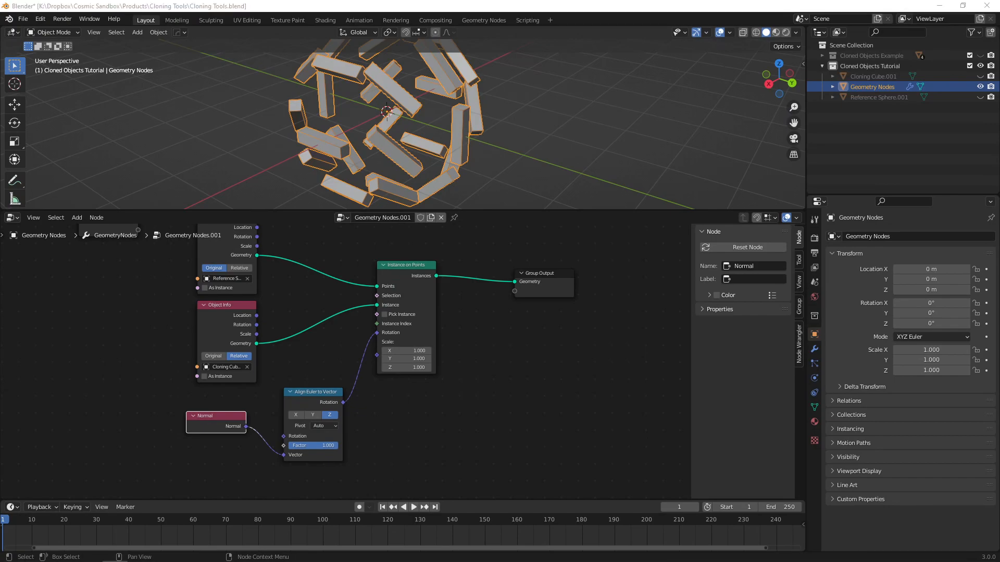
# Switch to the YouTube video on the Capture Attribute node and examine its node setup, title and channel details.
pyautogui.moveTo(0, 359); pyautogui.dragTo(557, 2)
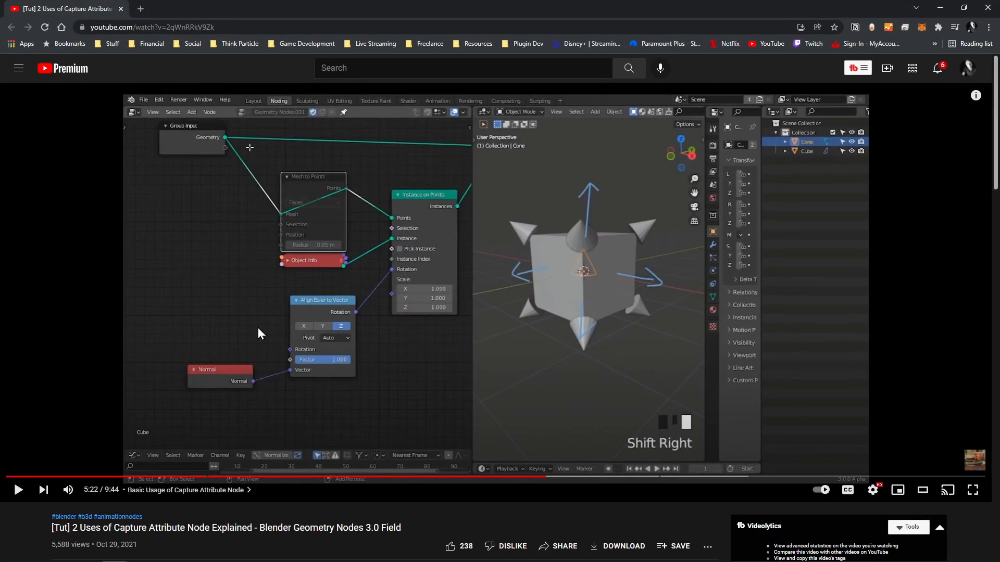
pyautogui.scroll(-6, 169, 394)
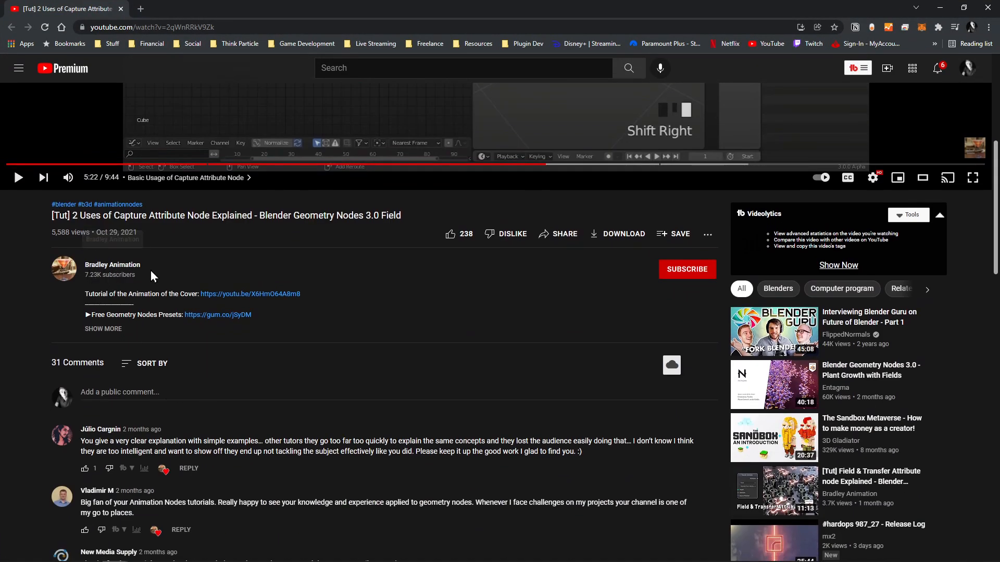
pyautogui.scroll(6, 408, 244)
pyautogui.scroll(-3, 341, 415)
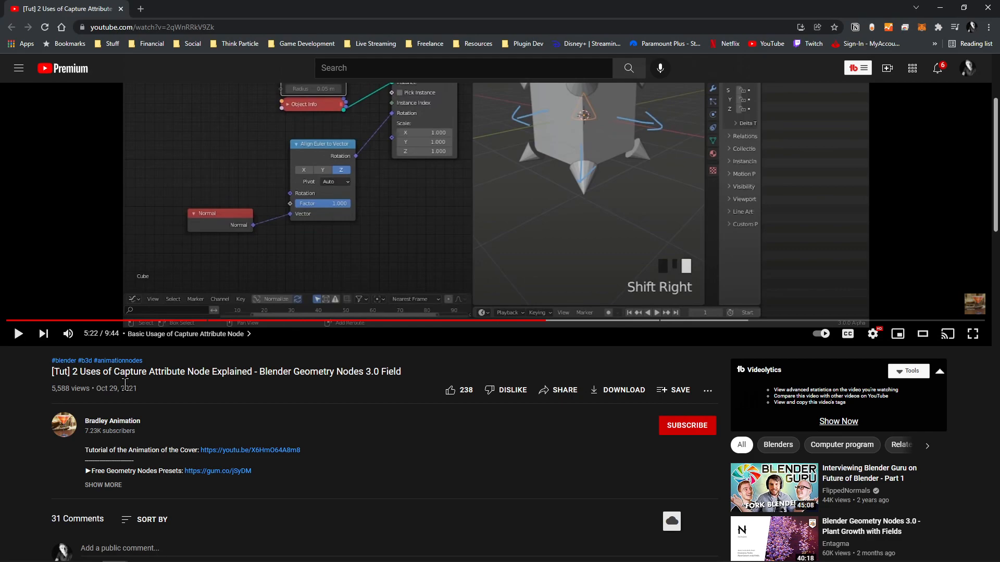
pyautogui.scroll(3, 387, 294)
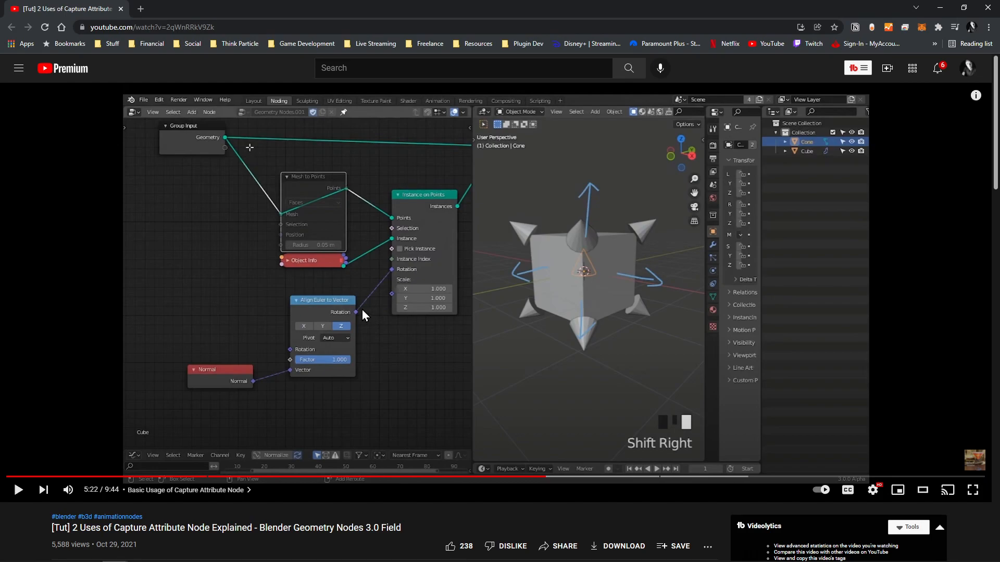
pyautogui.scroll(-3, 256, 364)
pyautogui.scroll(1, 304, 398)
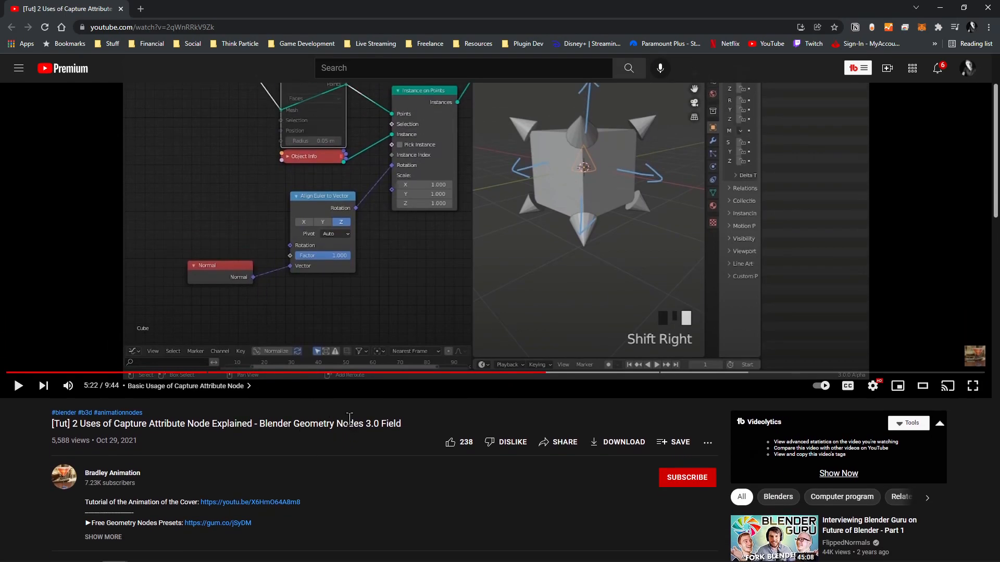
pyautogui.scroll(2, 351, 427)
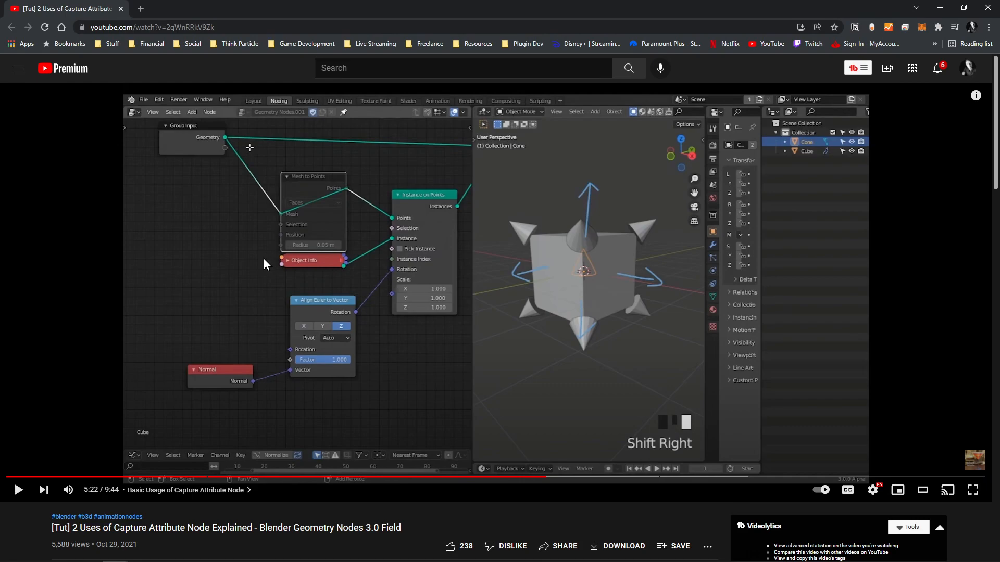
pyautogui.scroll(-4, 265, 264)
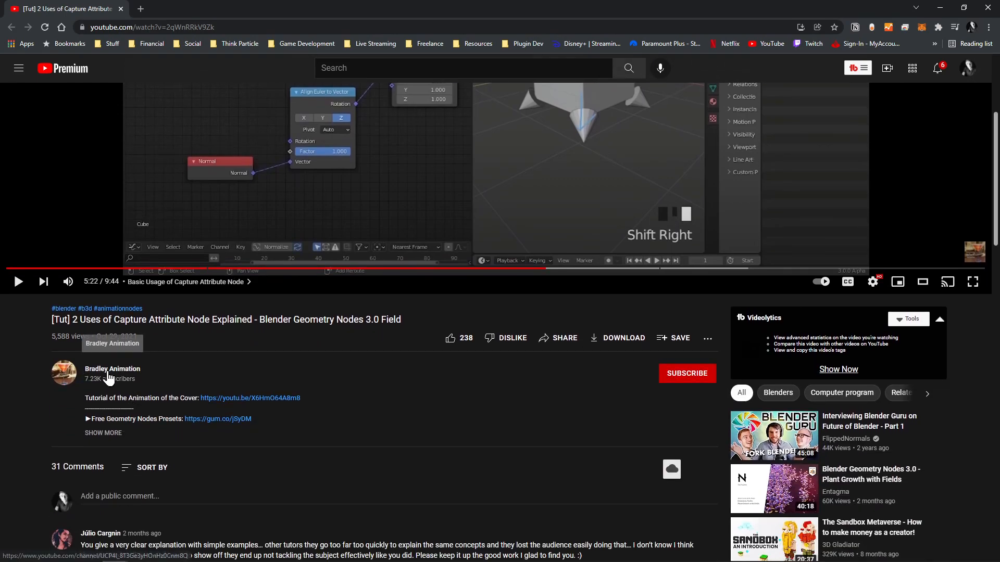
pyautogui.scroll(4, 264, 357)
pyautogui.moveTo(99, 10); pyautogui.dragTo(0, 0)
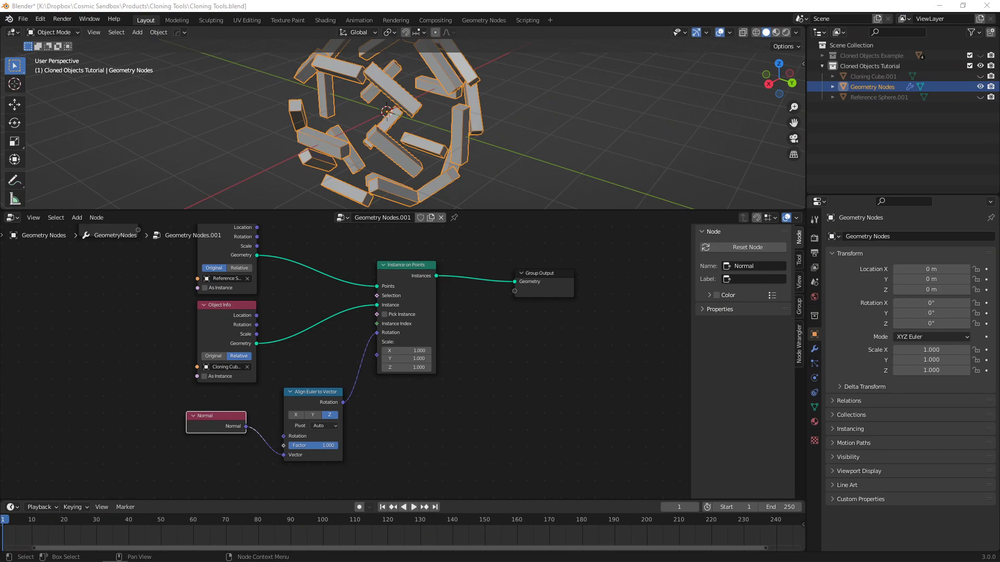
# Return to Blender and insert a Rotate Instances node between Instance on Points and Group Output, moving Group Output farther away to make room.
pyautogui.moveTo(388, 281); pyautogui.dragTo(377, 331, button='middle')
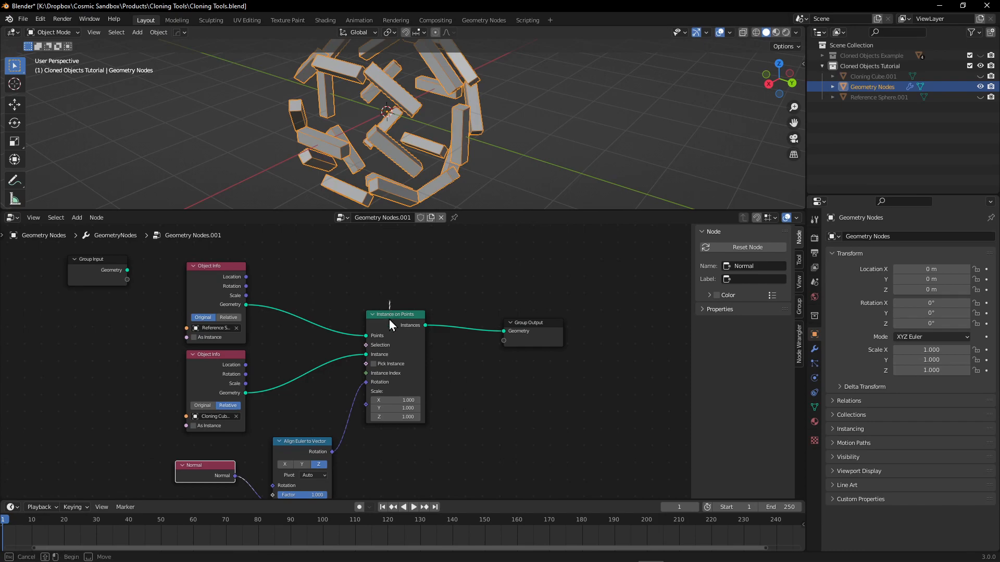
pyautogui.moveTo(384, 76)
pyautogui.mouseDown(button='middle')
pyautogui.moveTo(429, 208)
pyautogui.moveTo(408, 208)
pyautogui.moveTo(429, 120)
pyautogui.moveTo(427, 133)
pyautogui.moveTo(354, 151)
pyautogui.moveTo(283, 149)
pyautogui.moveTo(402, 87)
pyautogui.moveTo(382, 68)
pyautogui.moveTo(381, 88)
pyautogui.mouseUp(button='middle')
pyautogui.scroll(2, 576, 359)
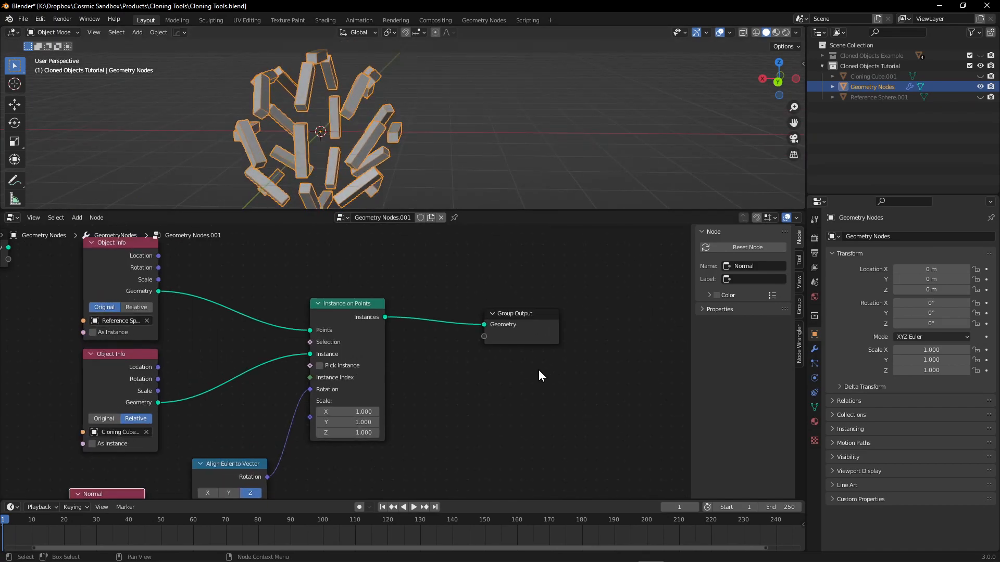
pyautogui.hotkey('shift', 'a')
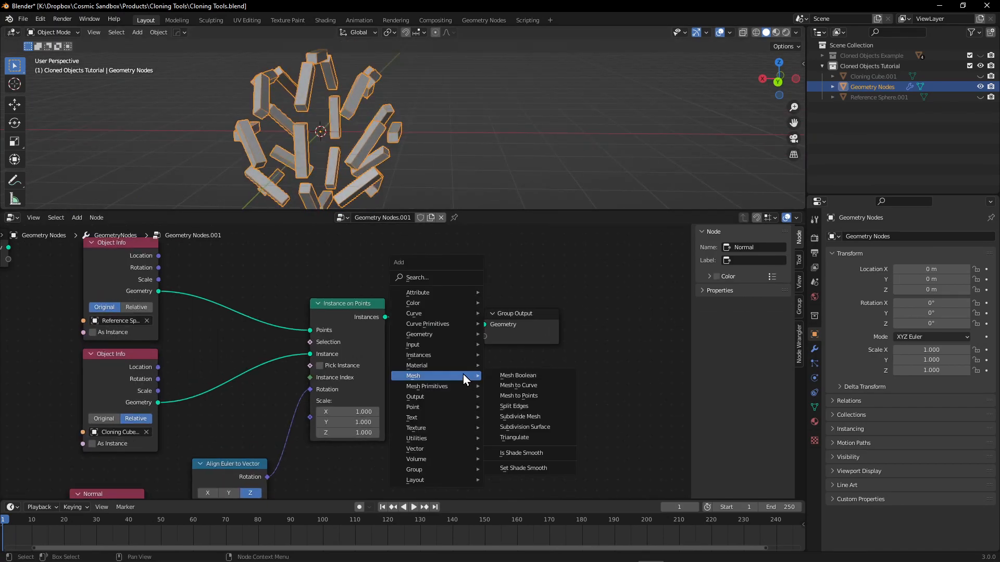
pyautogui.moveTo(439, 367)
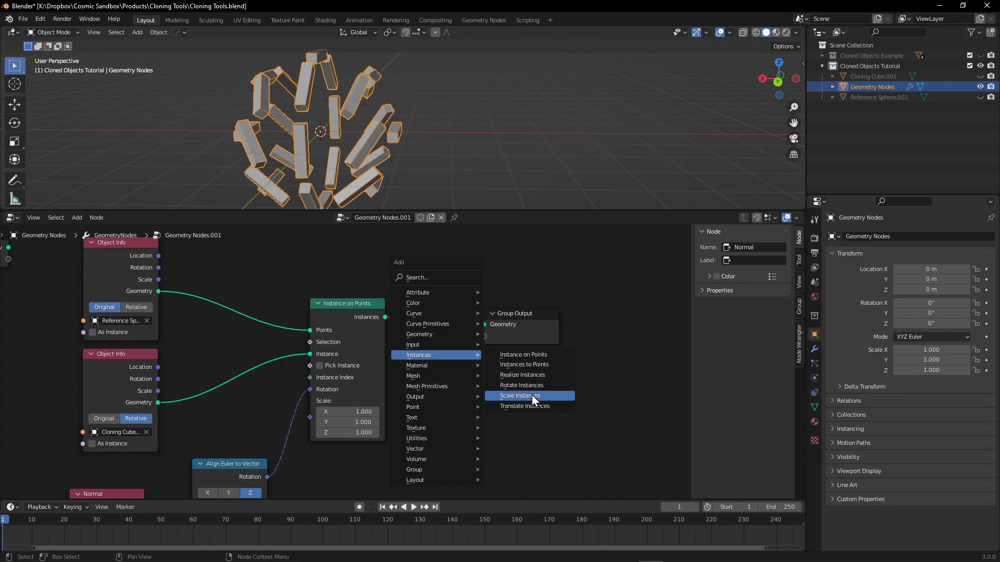
pyautogui.click(522, 386)
pyautogui.click(443, 365)
pyautogui.moveTo(525, 311); pyautogui.dragTo(672, 307)
pyautogui.moveTo(442, 380); pyautogui.dragTo(460, 318)
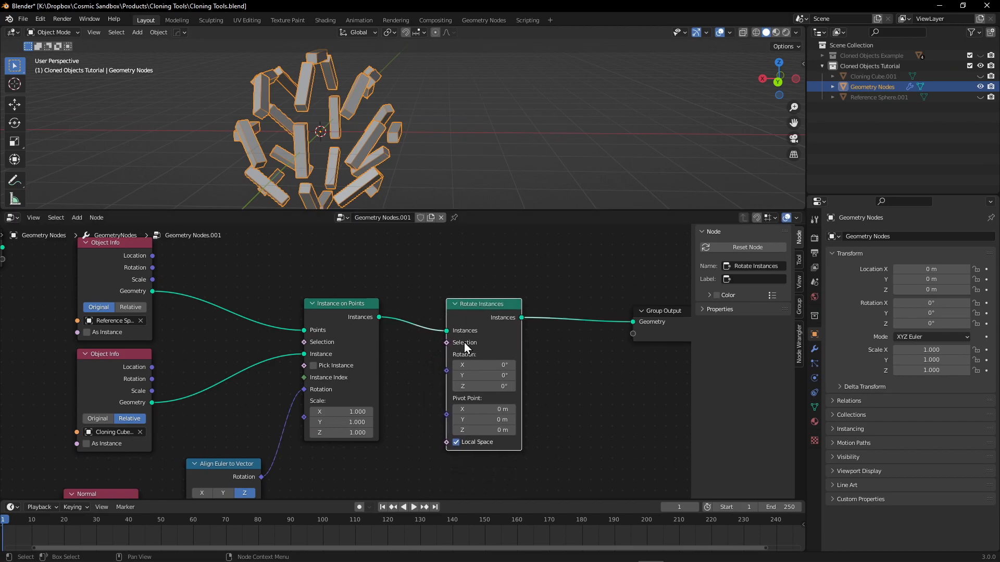
# Set the Rotate Instances X rotation to 90°, move the node closer to Instance on Points, and enlarge the 3D viewport.
pyautogui.moveTo(487, 365); pyautogui.dragTo(507, 365)
pyautogui.click(497, 365)
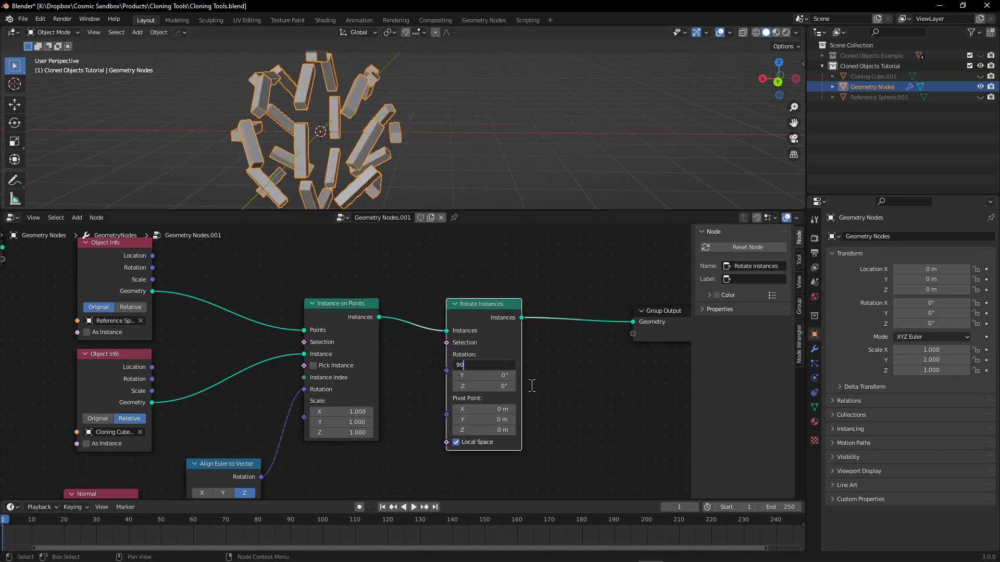
pyautogui.press('Return')
pyautogui.moveTo(518, 308); pyautogui.dragTo(489, 301)
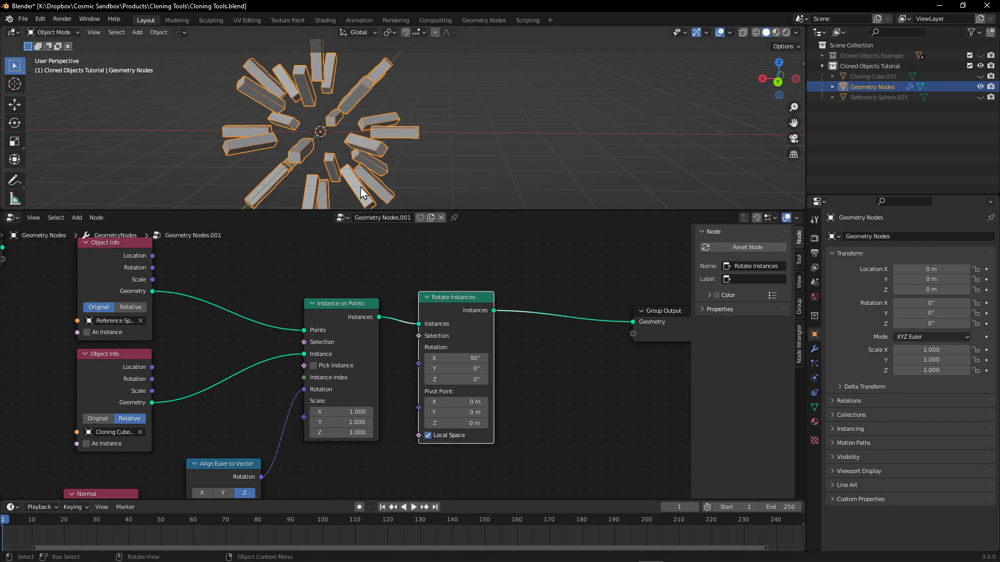
pyautogui.moveTo(468, 211); pyautogui.dragTo(477, 271)
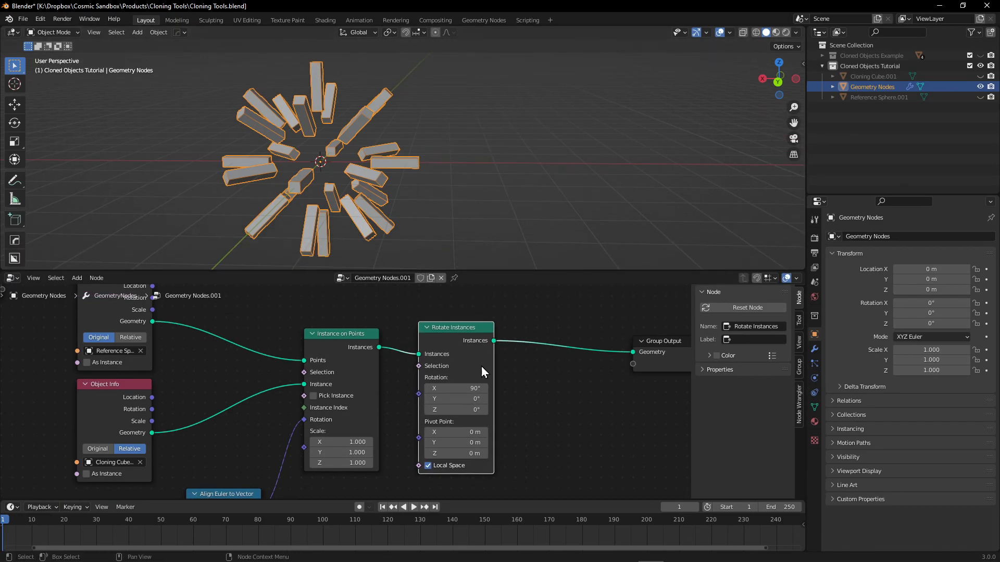
# Try changing the Rotate Instances node's Z rotation and undo the change.
pyautogui.moveTo(458, 410); pyautogui.dragTo(489, 410)
pyautogui.hotkey('ctrl', 'z')
pyautogui.moveTo(556, 398); pyautogui.dragTo(476, 419, button='middle')
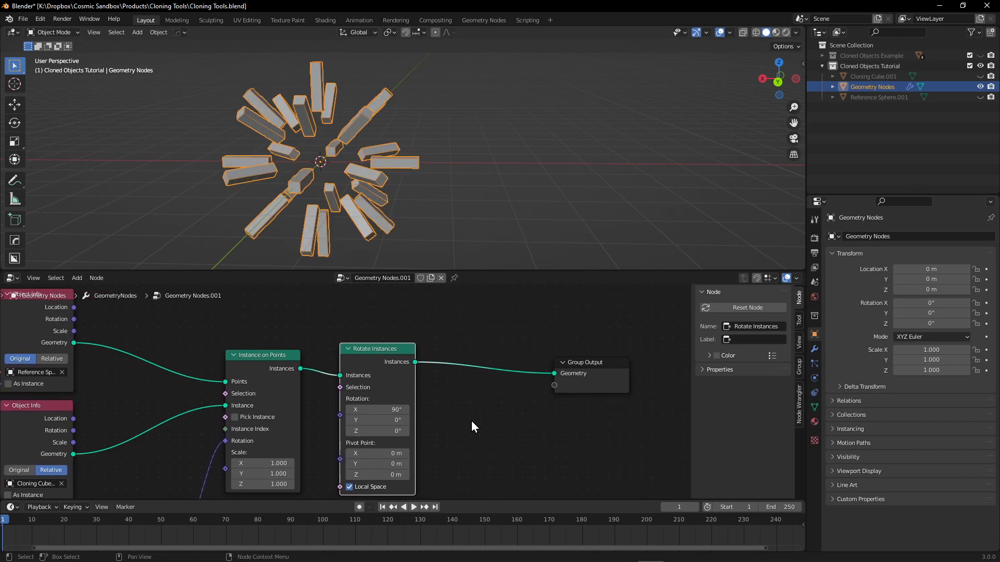
# Insert a Translate Instances node between Rotate Instances and Group Output.
pyautogui.keyDown('shift'); pyautogui.scroll(1, 435, 346); pyautogui.keyUp('shift')
pyautogui.moveTo(282, 158); pyautogui.dragTo(374, 136, button='middle')
pyautogui.scroll(3, 337, 175)
pyautogui.moveTo(479, 408); pyautogui.dragTo(444, 385, button='middle')
pyautogui.hotkey('shift', 'a')
pyautogui.moveTo(423, 404)
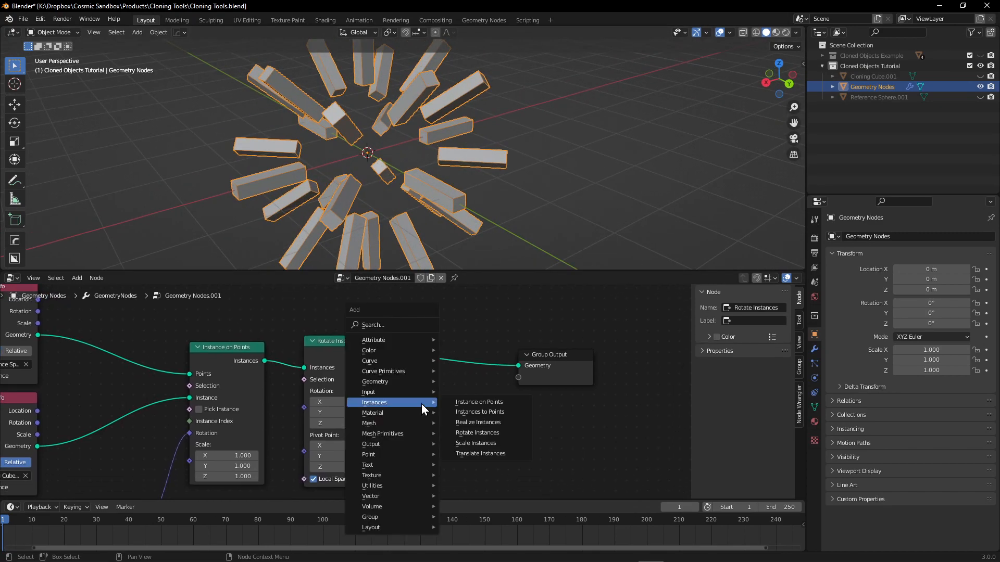
pyautogui.click(484, 453)
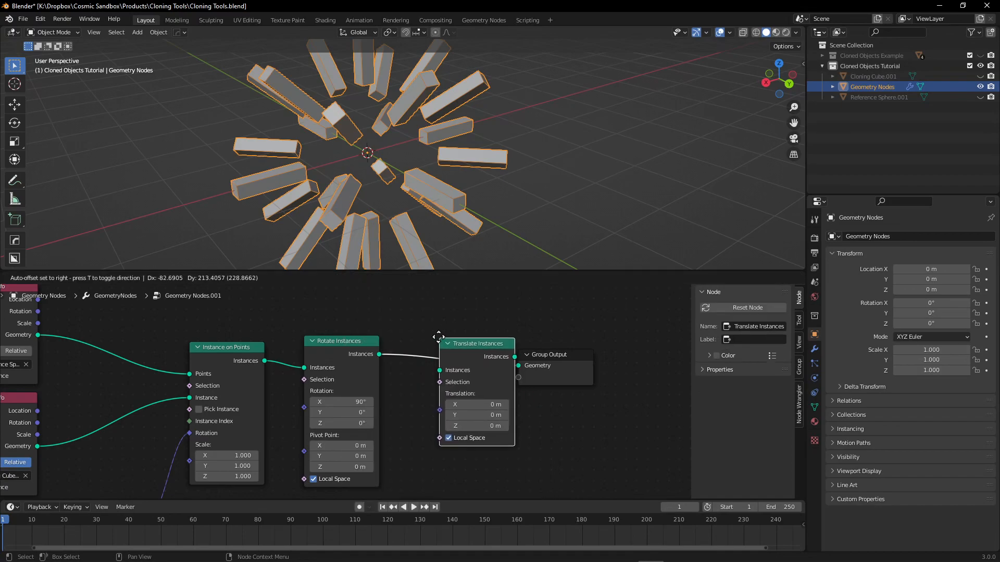
pyautogui.click(479, 429)
# Try shifting the clones with Translate Instances, delete that node, and reconnect Rotate Instances to Group Output.
pyautogui.moveTo(468, 415); pyautogui.dragTo(445, 407)
pyautogui.rightClick(469, 415)
pyautogui.rightClick(471, 408)
pyautogui.moveTo(517, 459); pyautogui.dragTo(452, 378)
pyautogui.press('x')
pyautogui.moveTo(379, 355); pyautogui.dragTo(542, 372)
pyautogui.scroll(-3, 445, 160)
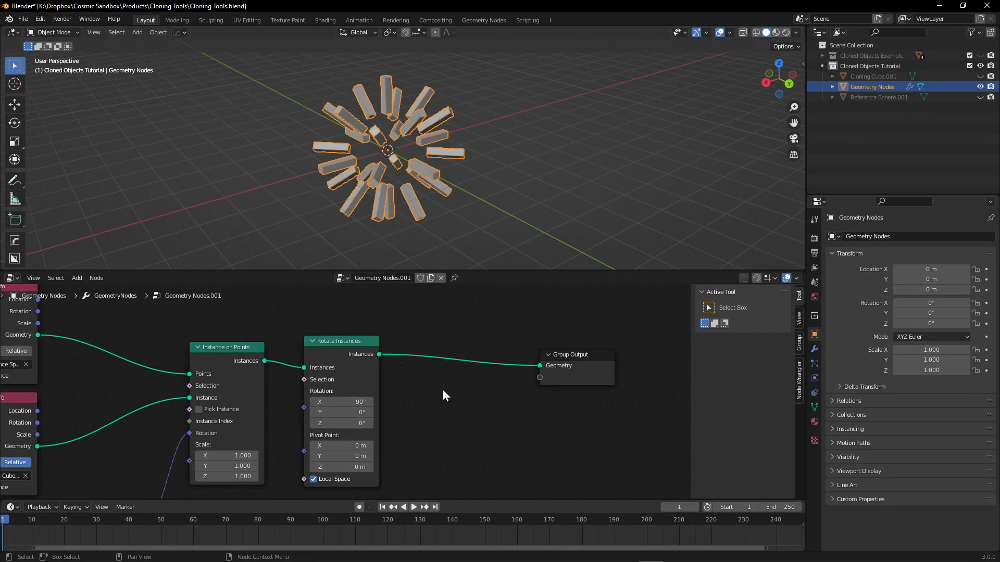
# Switch to Cinema 4D, set the Cloner's transform P.Z to 139 cm, and undo a trial change to its rotation.
pyautogui.keyDown('ctrl'); pyautogui.hscroll(-2, 439, 390); pyautogui.keyUp('ctrl')
pyautogui.moveTo(476, 406); pyautogui.dragTo(477, 433, button='middle')
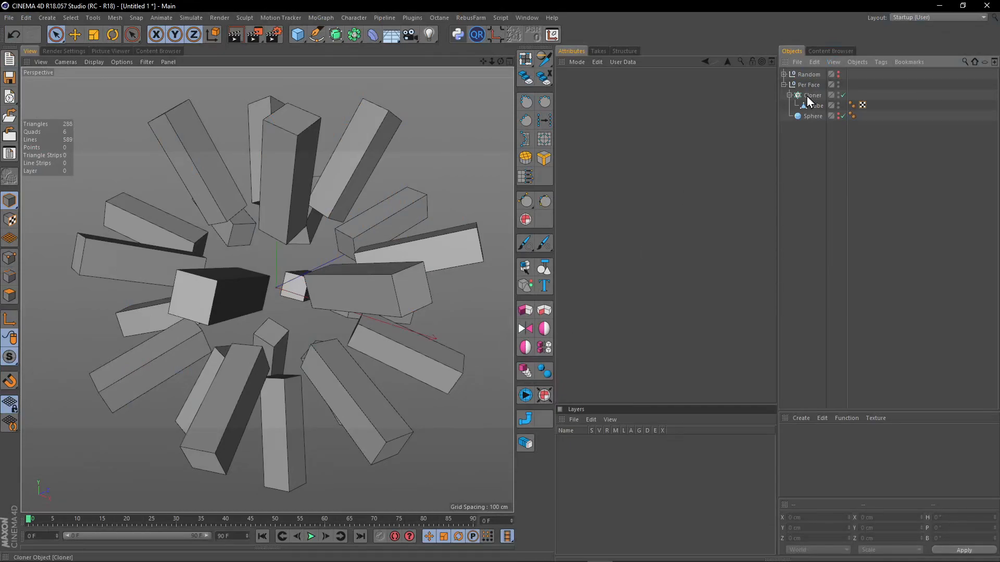
pyautogui.click(812, 95)
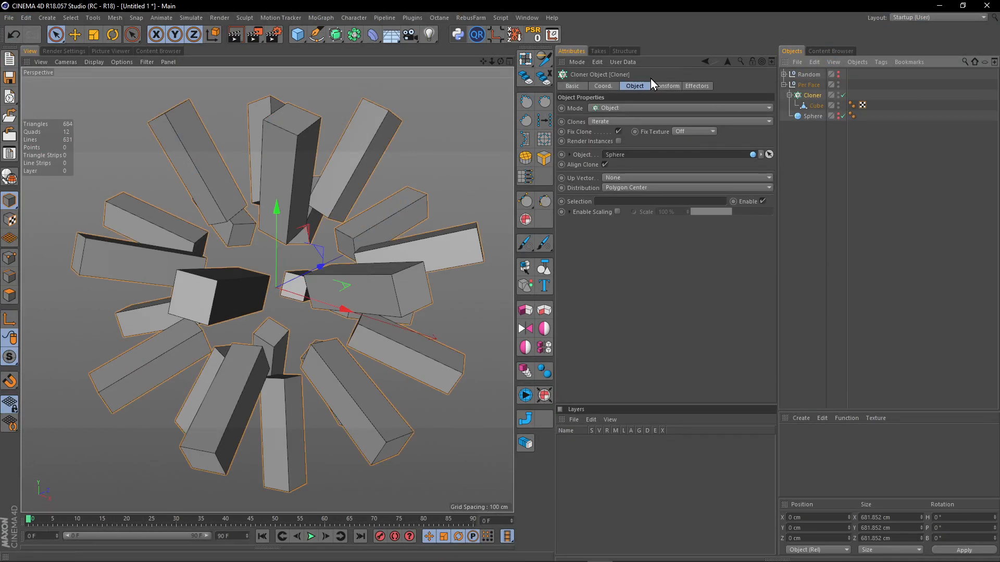
pyautogui.click(667, 87)
pyautogui.moveTo(614, 143); pyautogui.dragTo(628, 127)
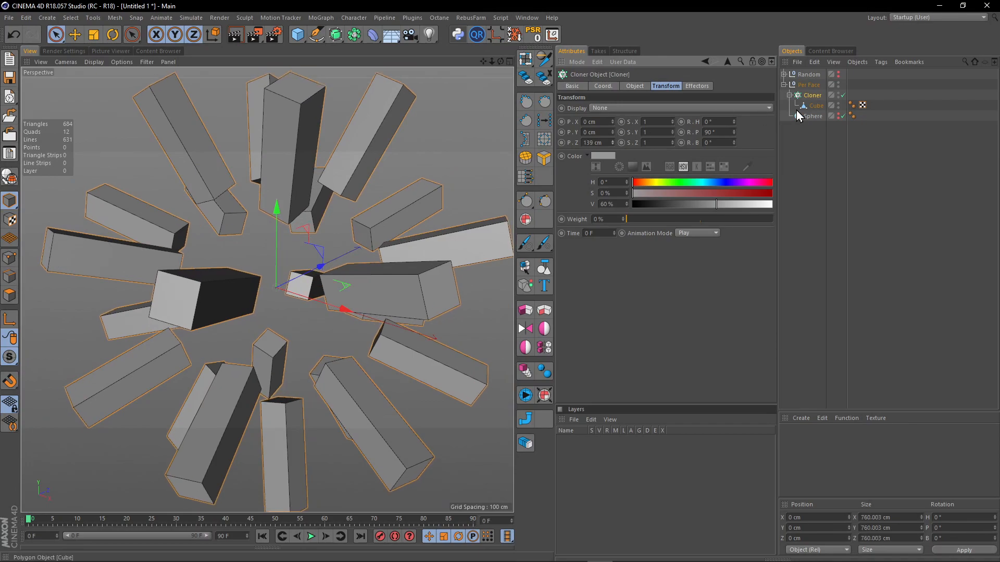
pyautogui.moveTo(735, 133); pyautogui.dragTo(735, 129)
pyautogui.hotkey('ctrl', 'z')
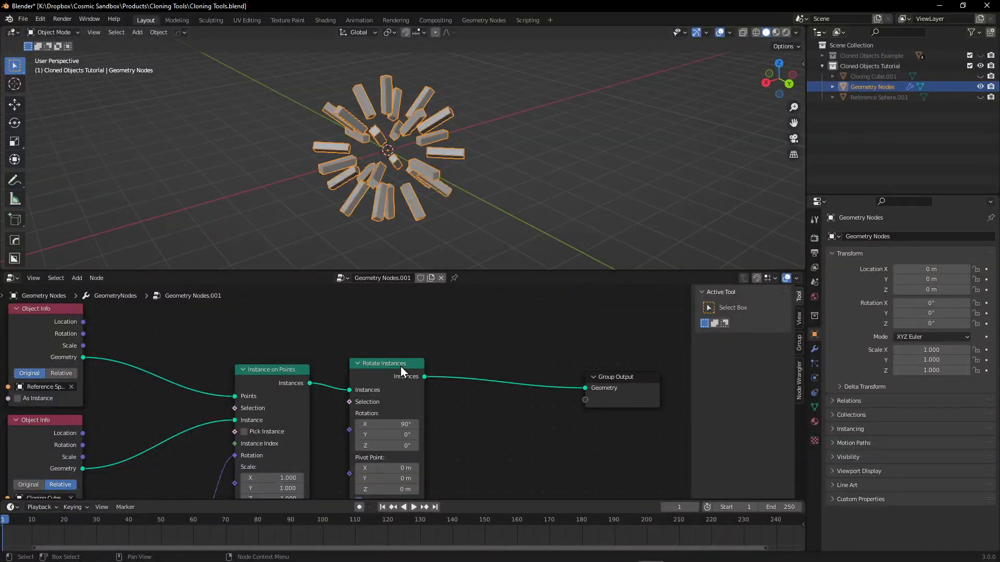
# Switch back to Blender and move the unconnected Group Input node farther away from the Object Info nodes.
pyautogui.moveTo(401, 367); pyautogui.dragTo(439, 339, button='middle')
pyautogui.scroll(-3, 443, 379)
pyautogui.moveTo(353, 316); pyautogui.dragTo(357, 349, button='middle')
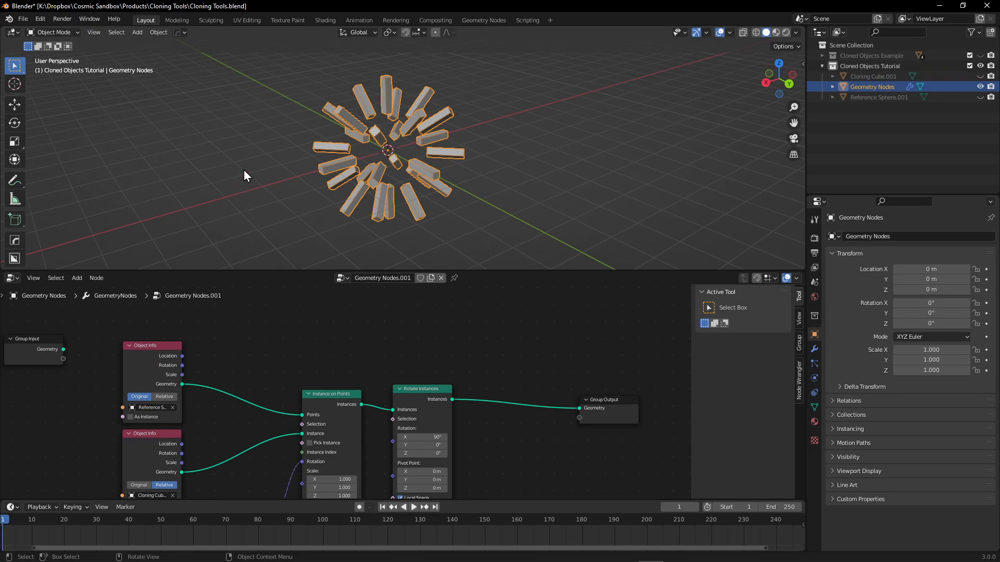
pyautogui.moveTo(402, 365); pyautogui.dragTo(421, 366, button='middle')
pyautogui.moveTo(74, 343); pyautogui.dragTo(291, 328)
pyautogui.moveTo(350, 351); pyautogui.dragTo(332, 361, button='middle')
pyautogui.moveTo(263, 338); pyautogui.dragTo(64, 327)
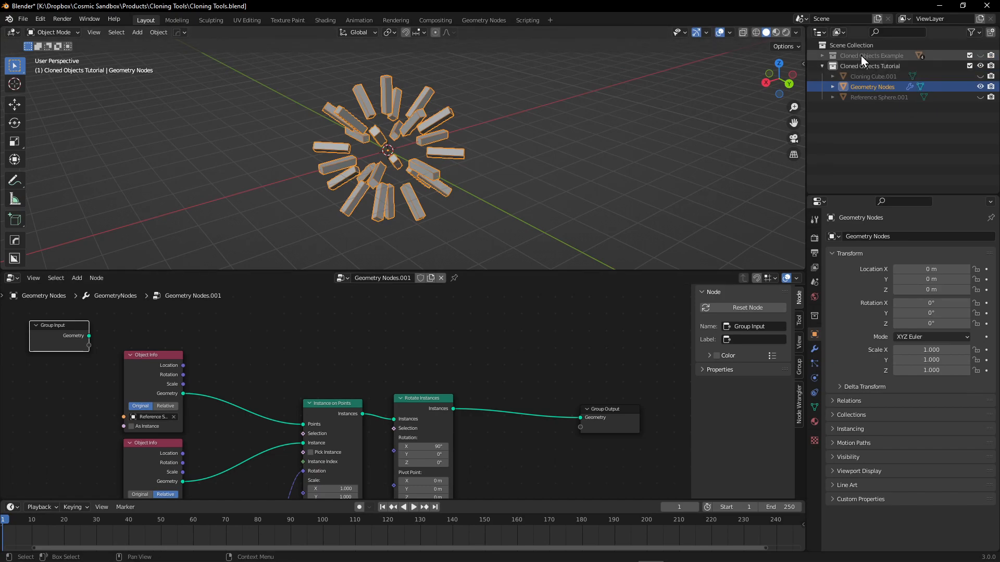
pyautogui.moveTo(233, 350); pyautogui.dragTo(276, 358, button='middle')
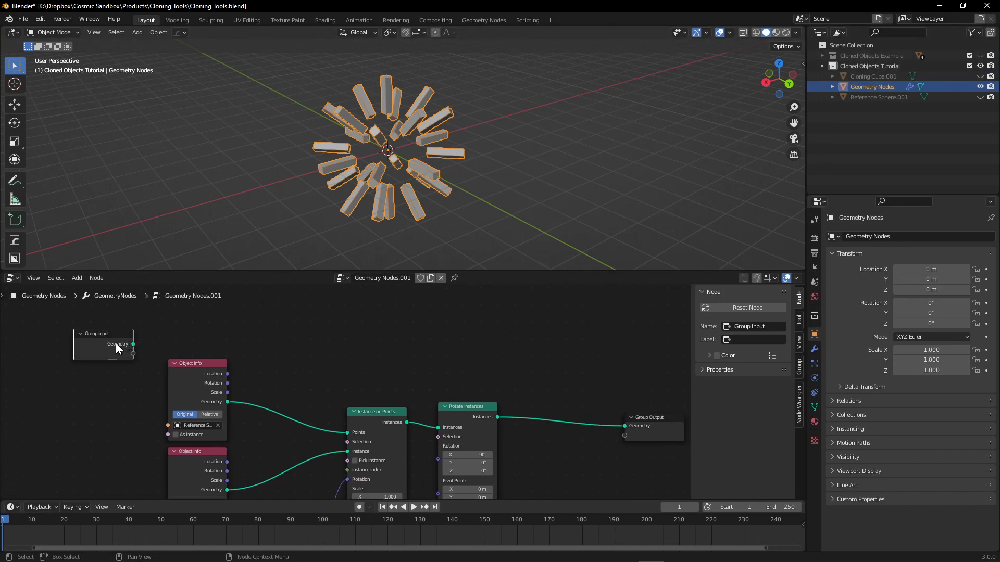
pyautogui.moveTo(119, 343); pyautogui.dragTo(81, 349)
# Bring the complete node chain into view and open the modifier properties of the Geometry Nodes object.
pyautogui.scroll(1, 476, 352)
pyautogui.moveTo(303, 342); pyautogui.dragTo(220, 313, button='middle')
pyautogui.moveTo(262, 348); pyautogui.dragTo(288, 292, button='middle')
pyautogui.scroll(-3, 225, 337)
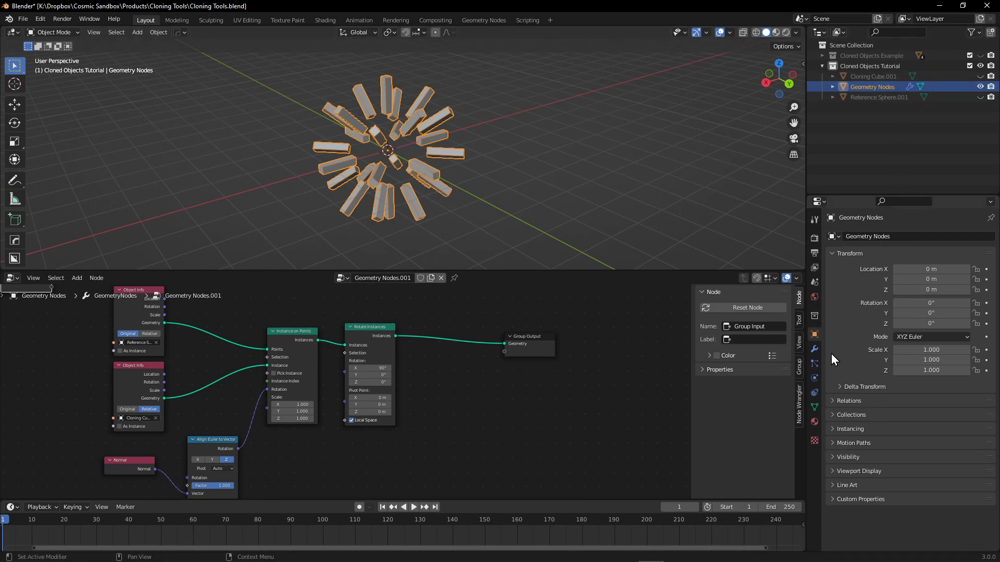
pyautogui.click(815, 350)
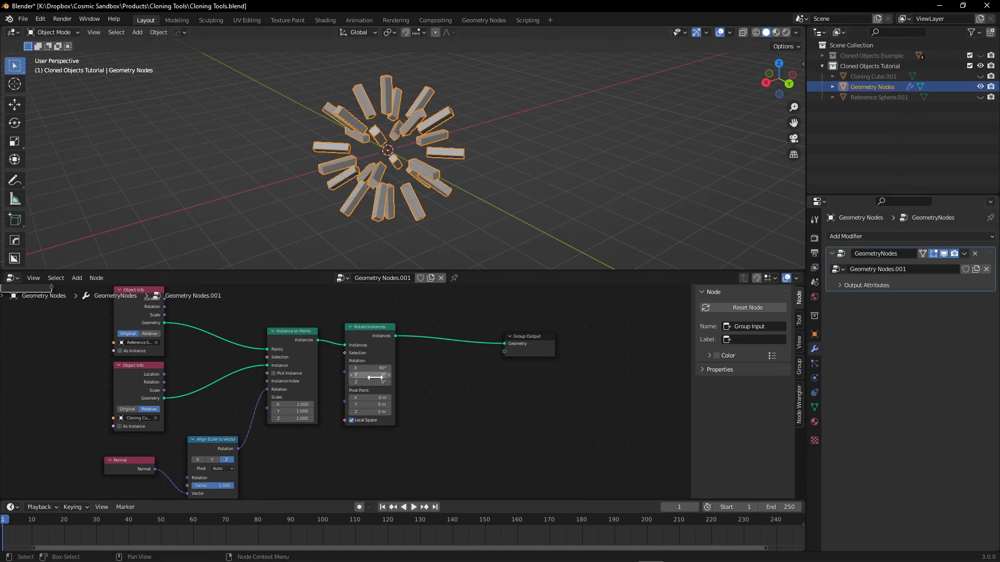
# Inspect the rotated clones up close and open the Geometry Nodes object in Edit Mode to examine its underlying mesh.
pyautogui.moveTo(449, 383); pyautogui.dragTo(459, 388, button='middle')
pyautogui.scroll(3, 450, 364)
pyautogui.moveTo(444, 353); pyautogui.dragTo(502, 399, button='middle')
pyautogui.moveTo(529, 352); pyautogui.dragTo(468, 326, button='middle')
pyautogui.scroll(6, 406, 114)
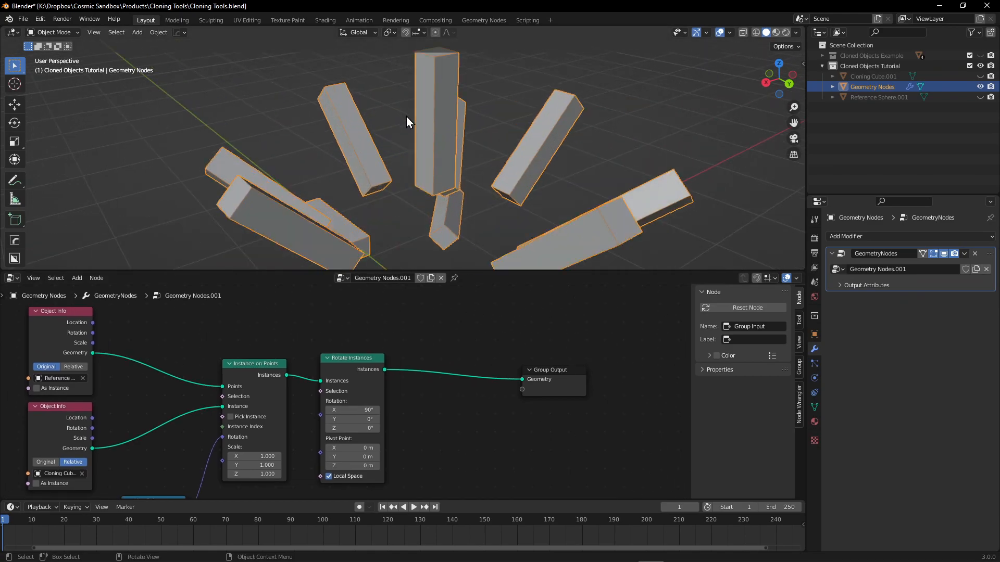
pyautogui.scroll(-3, 450, 161)
pyautogui.press('Tab')
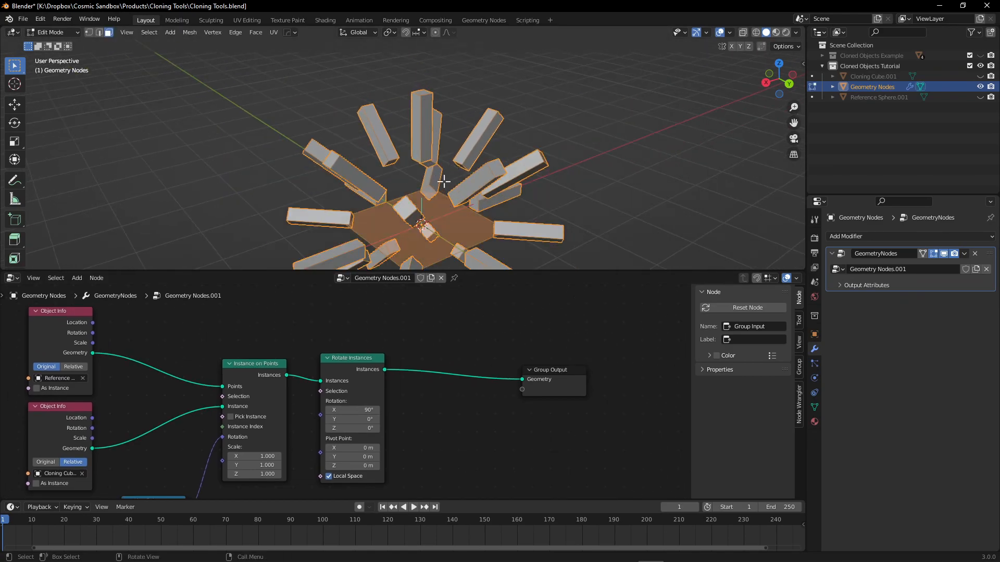
pyautogui.moveTo(422, 226); pyautogui.dragTo(453, 245, button='middle')
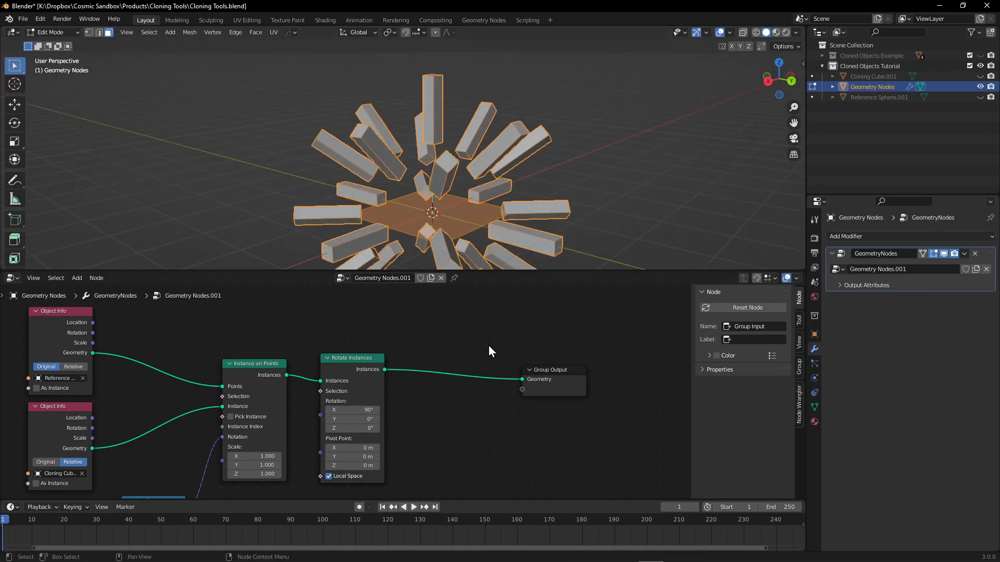
# Insert a Realize Instances node between Rotate Instances and Group Output.
pyautogui.hotkey('shift', 'a')
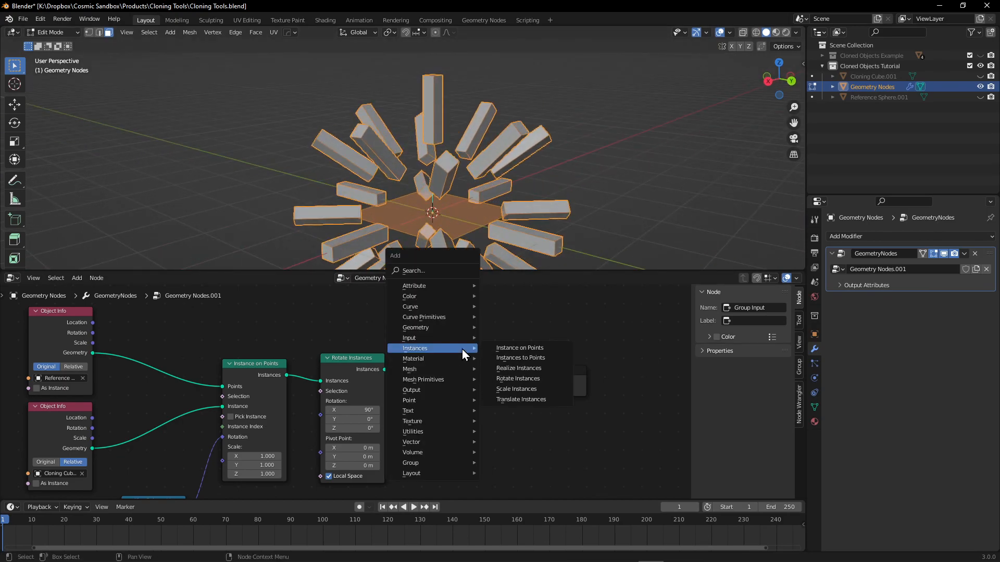
pyautogui.write('realize')
pyautogui.press('Return')
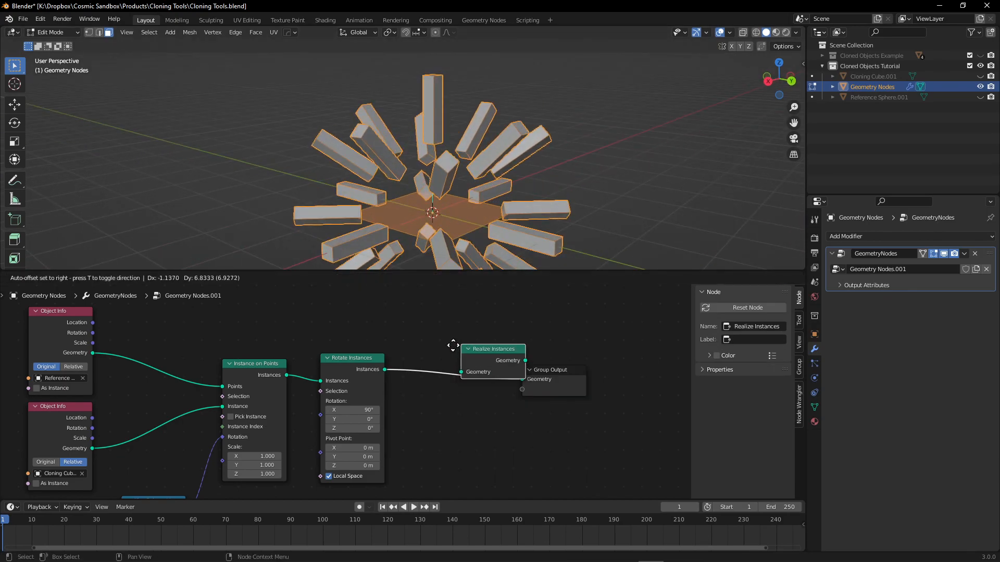
pyautogui.click(418, 358)
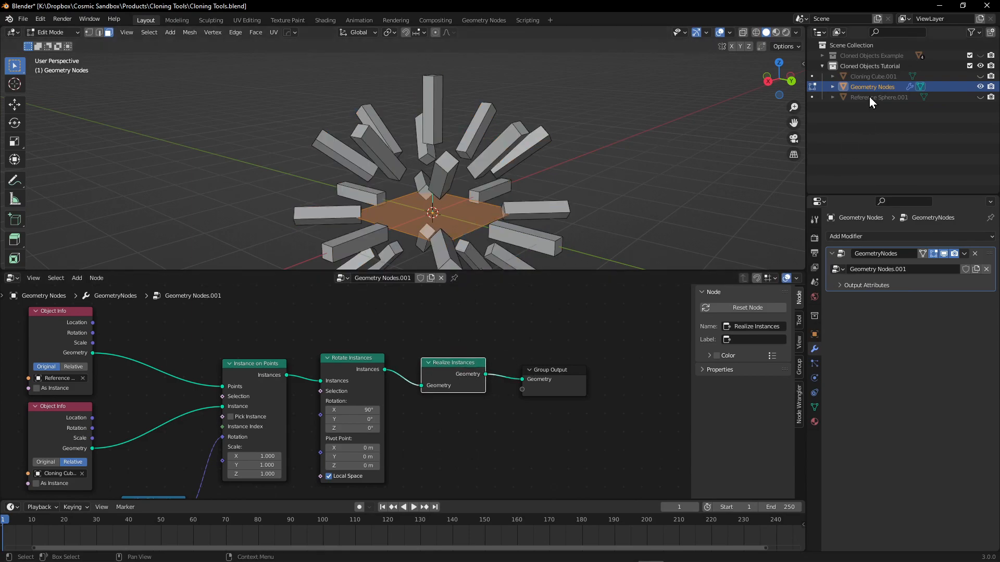
# Check in Edit Mode whether the realized clones can be selected, and return to Object Mode.
pyautogui.press('Tab')
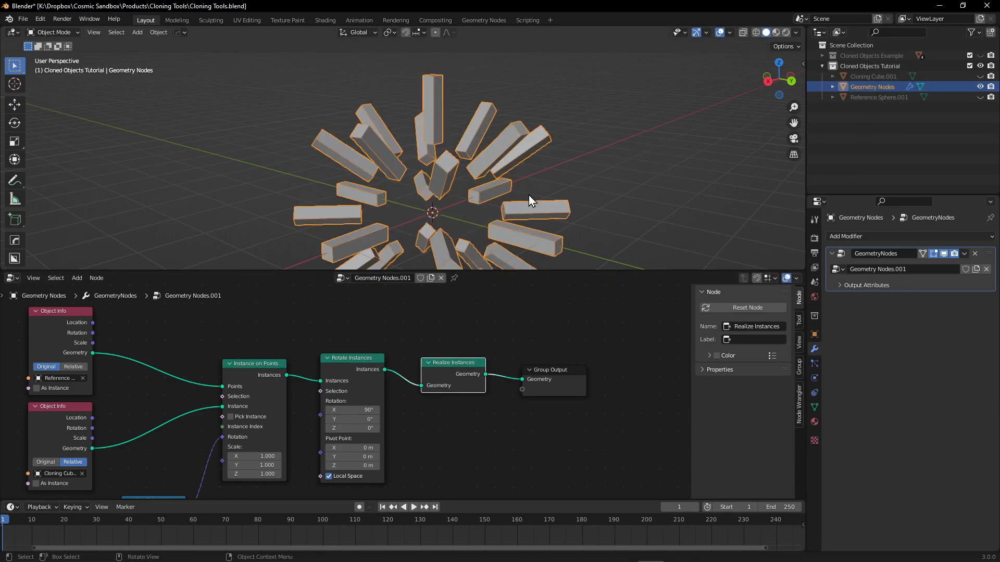
pyautogui.press('Tab')
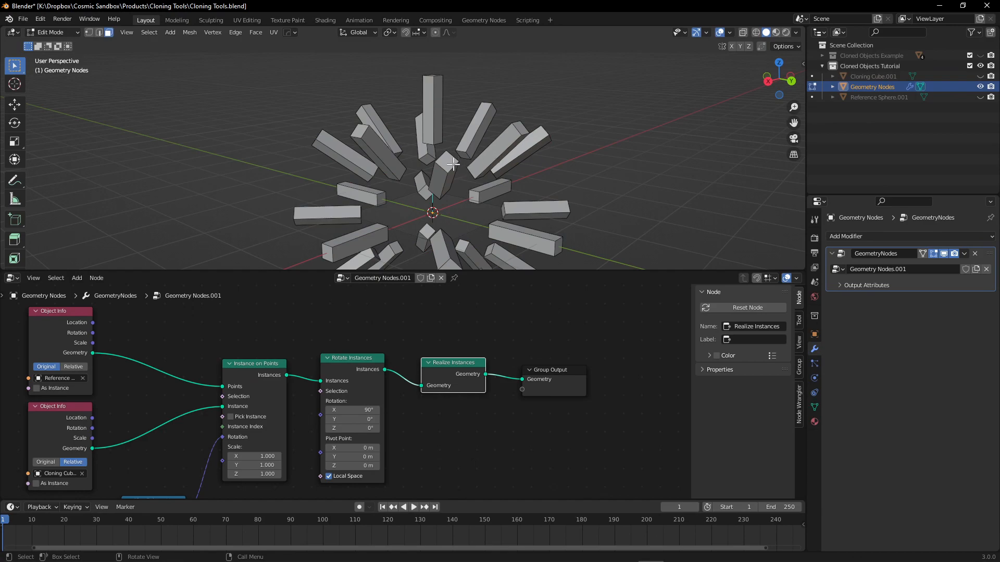
pyautogui.click(479, 207)
pyautogui.press('Tab')
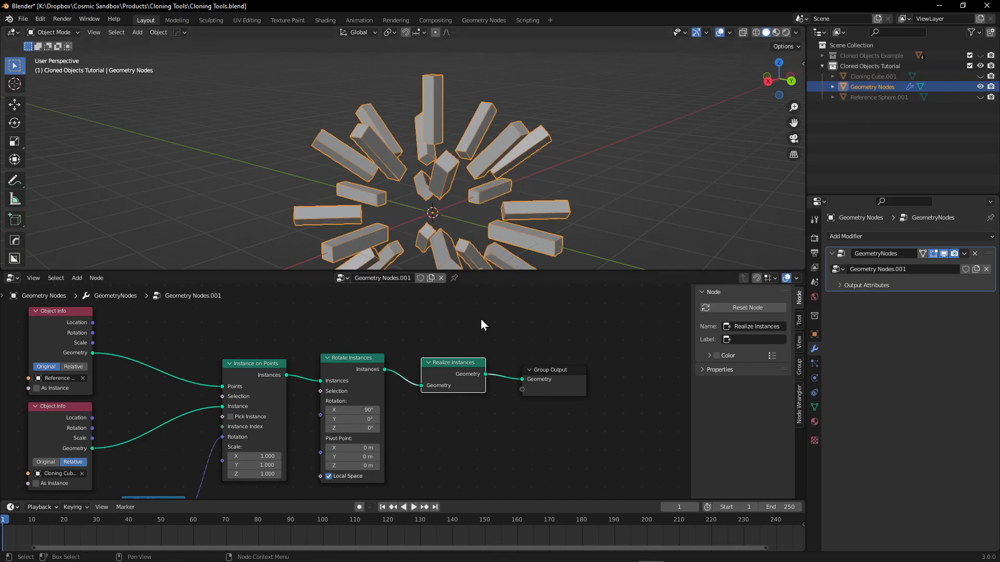
# Convert the Geometry Nodes object to a mesh.
pyautogui.moveTo(480, 319); pyautogui.dragTo(427, 300, button='middle')
pyautogui.press('F3')
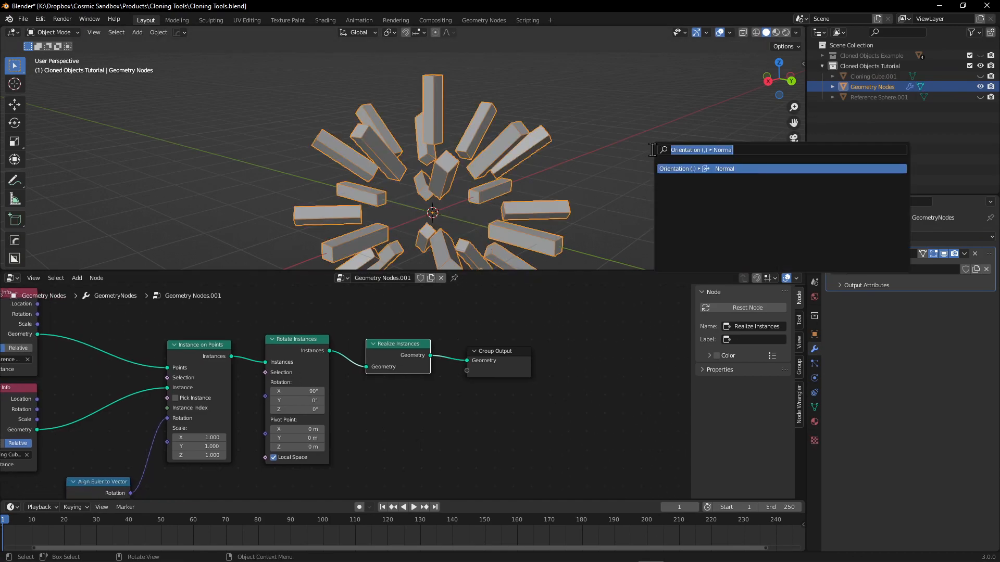
pyautogui.write('mesh')
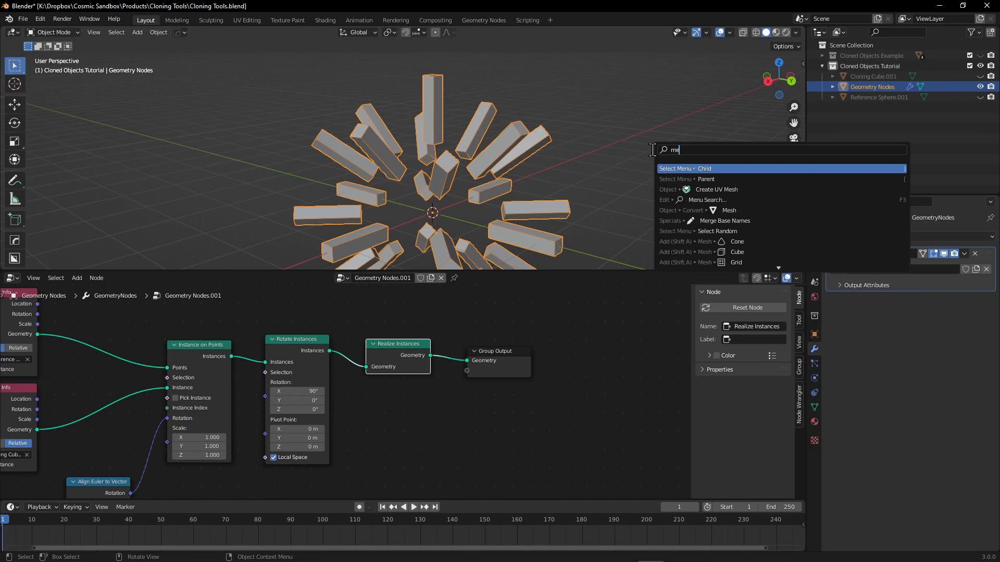
pyautogui.press('BackSpace')
pyautogui.press('BackSpace')
pyautogui.press('BackSpace')
pyautogui.press('BackSpace')
pyautogui.write('convert')
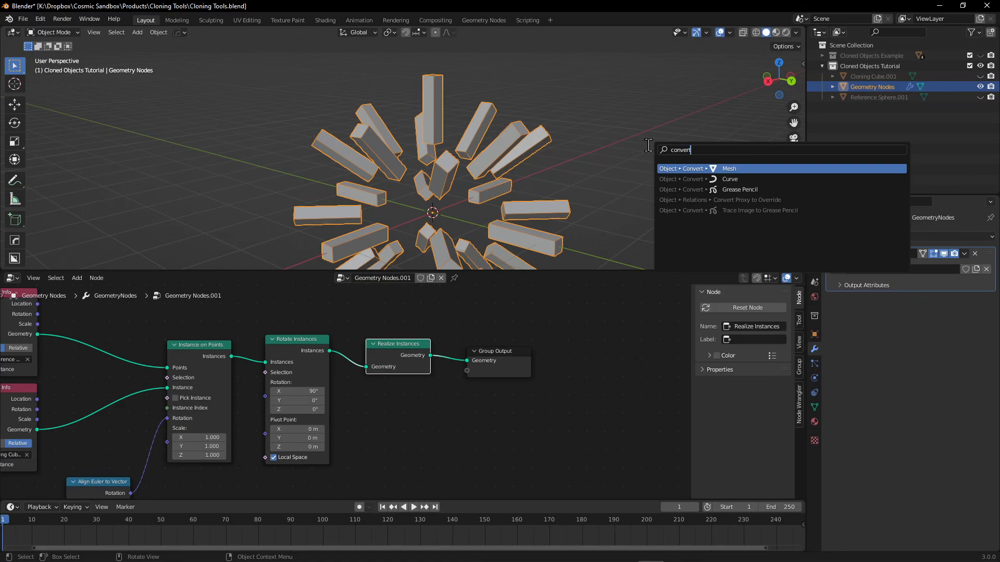
pyautogui.press('Return')
pyautogui.click(627, 149)
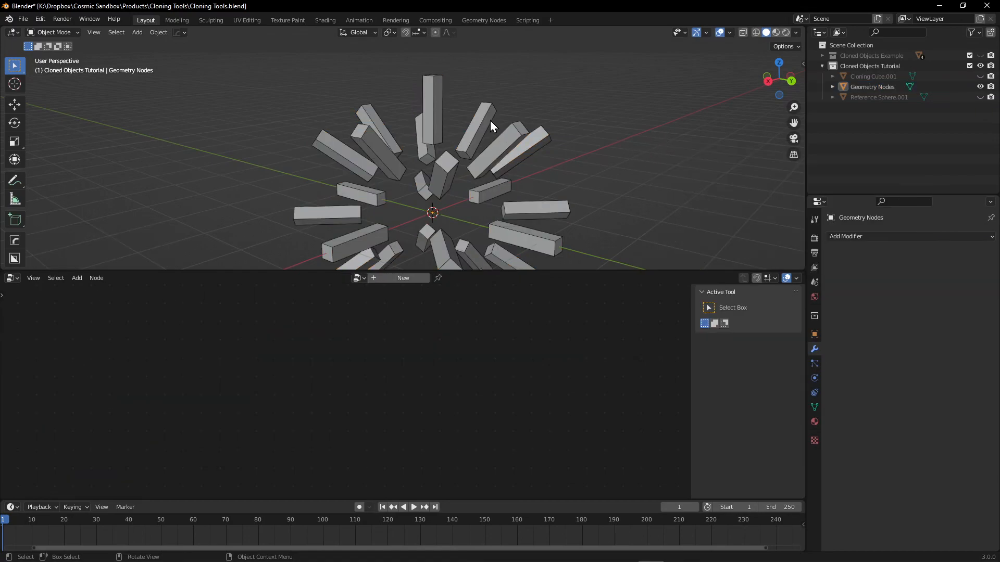
# Reselect the converted object, open it in Edit Mode, and turn off the face normals overlay.
pyautogui.click(868, 86)
pyautogui.moveTo(609, 198); pyautogui.dragTo(574, 192, button='middle')
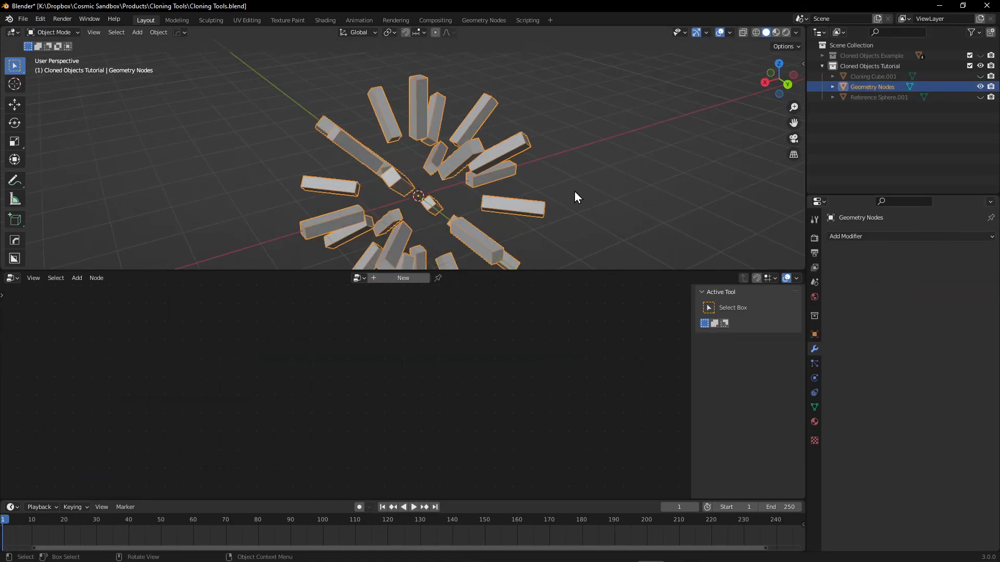
pyautogui.press('Tab')
pyautogui.click(475, 143)
pyautogui.scroll(3, 499, 140)
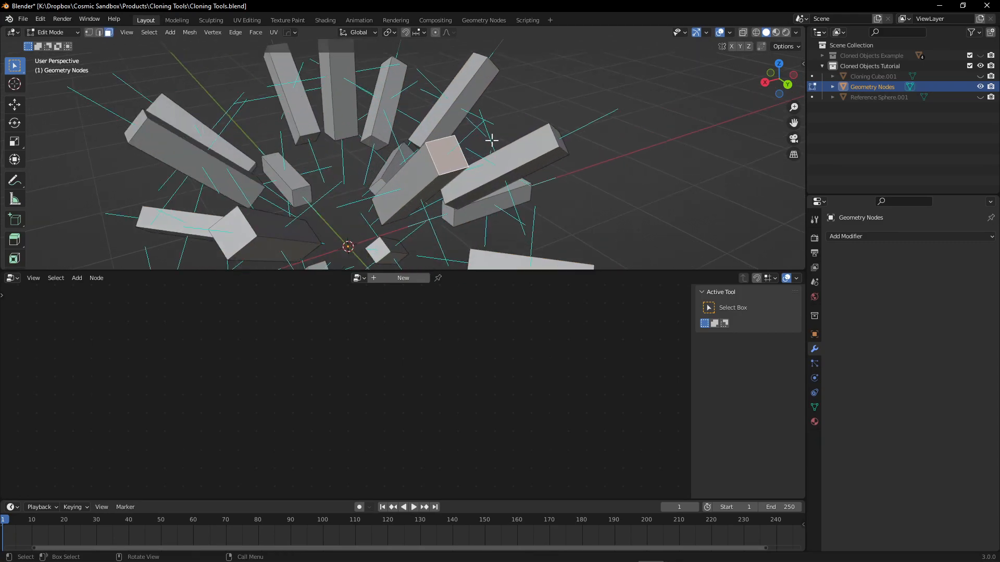
pyautogui.click(729, 32)
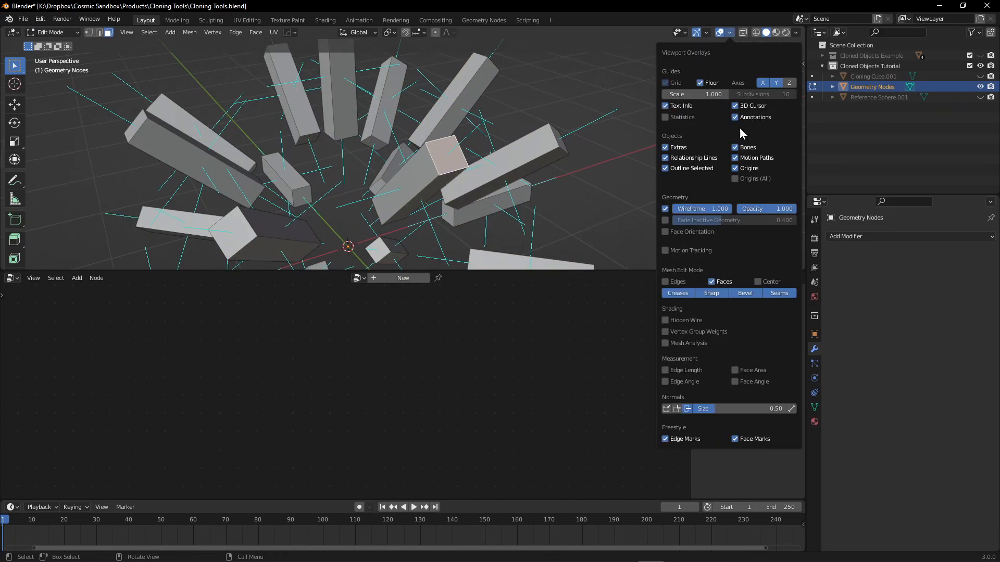
pyautogui.click(689, 409)
pyautogui.click(552, 197)
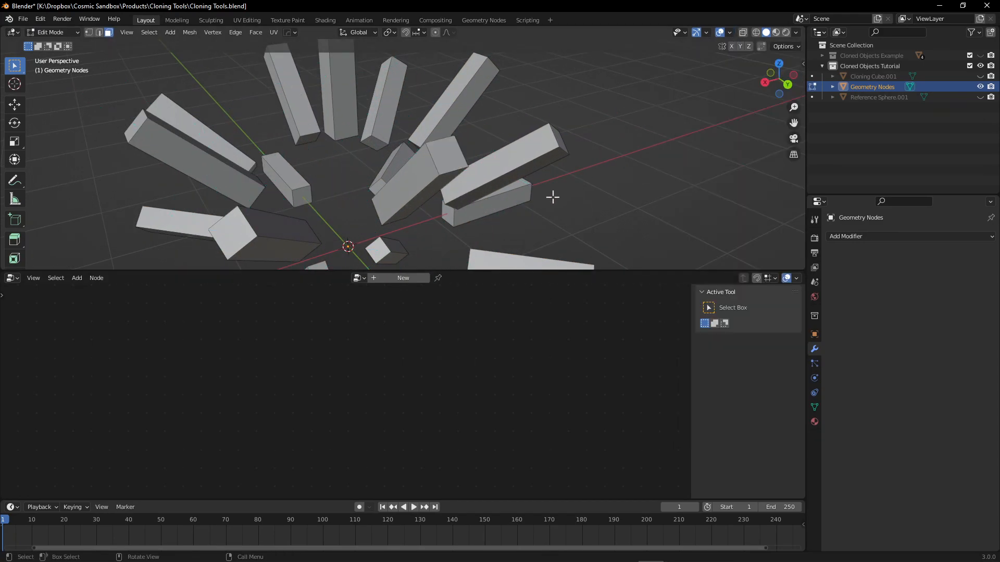
# Select the end face of one clone to check that the geometry is editable, and return to Object Mode.
pyautogui.click(437, 153)
pyautogui.moveTo(513, 179); pyautogui.dragTo(540, 152, button='middle')
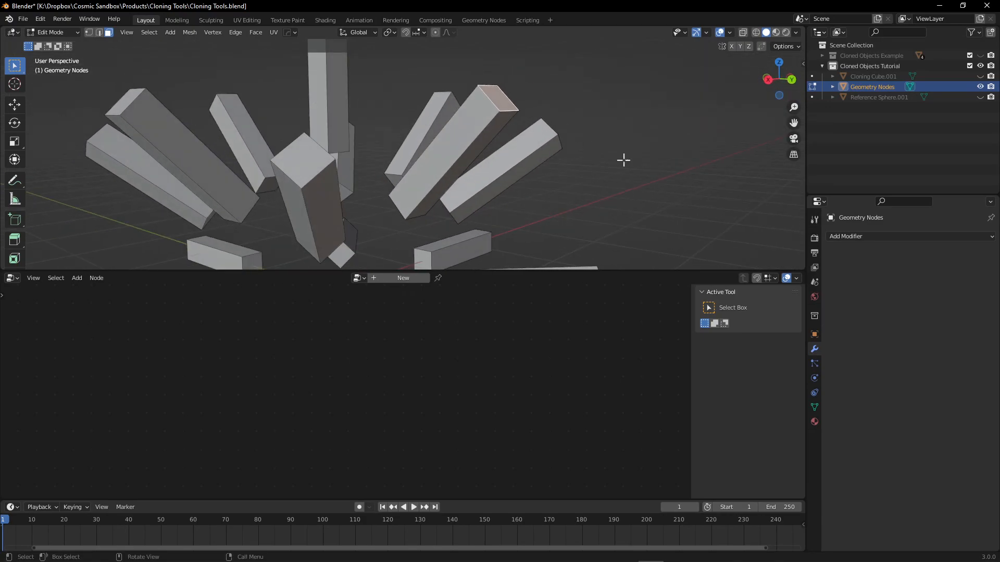
pyautogui.click(679, 214)
pyautogui.press('a')
pyautogui.press('Tab')
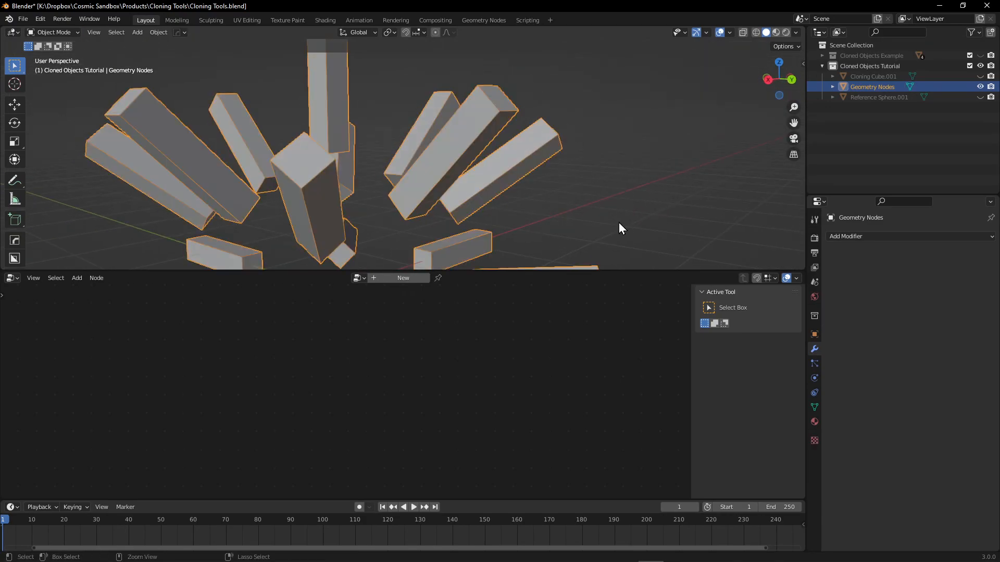
# Undo the mesh conversion to restore the Geometry Nodes modifier and its node tree.
pyautogui.hotkey('ctrl', 'z')
pyautogui.hotkey('ctrl', 'z')
pyautogui.hotkey('ctrl', 'z')
pyautogui.hotkey('ctrl', 'z')
pyautogui.hotkey('ctrl', 'z')
pyautogui.hotkey('ctrl', 'z')
pyautogui.hotkey('ctrl', 'z')
pyautogui.hotkey('ctrl', 'z')
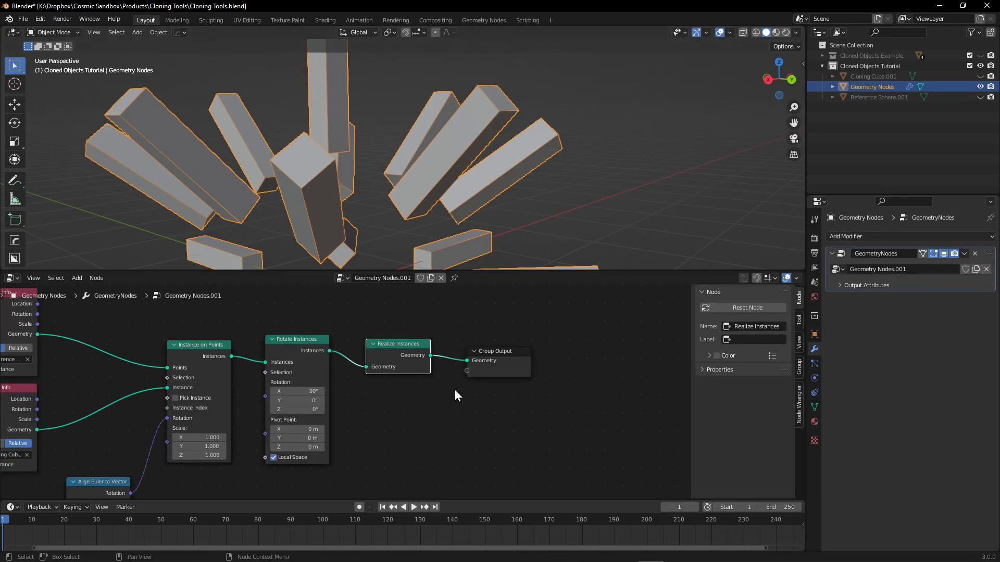
# Delete the Realize Instances node and connect Rotate Instances directly to Group Output.
pyautogui.press('x')
pyautogui.moveTo(330, 351); pyautogui.dragTo(478, 365)
pyautogui.press('F3')
pyautogui.press('Escape')
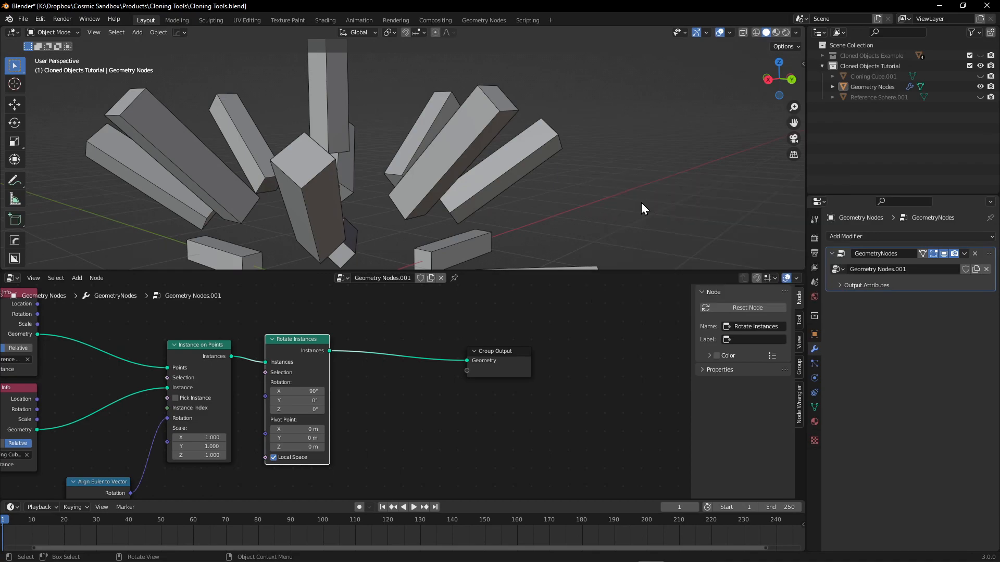
# Try converting the Geometry Nodes object to a mesh without Realize Instances, and undo the conversion.
pyautogui.click(503, 103)
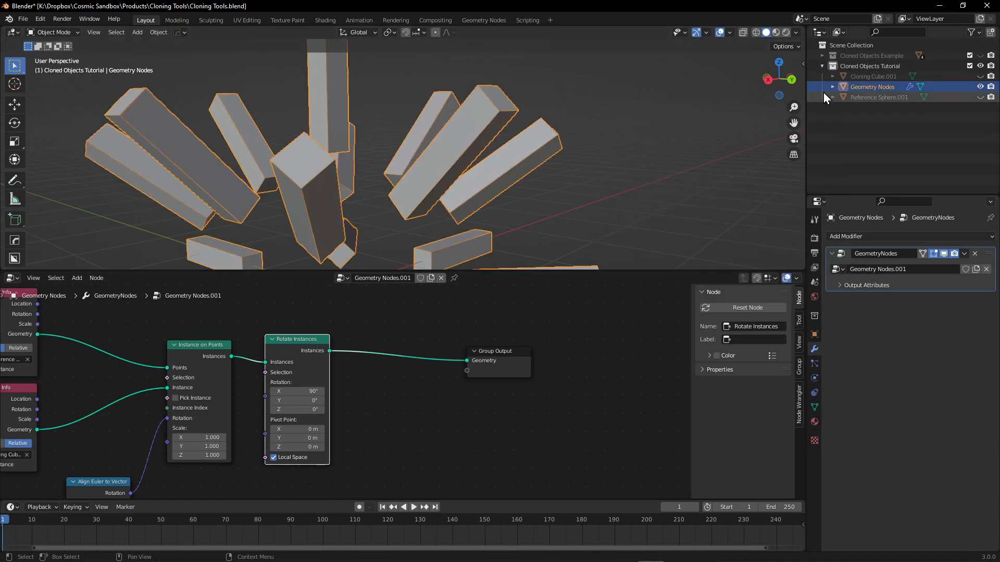
pyautogui.press('F3')
pyautogui.click(604, 201)
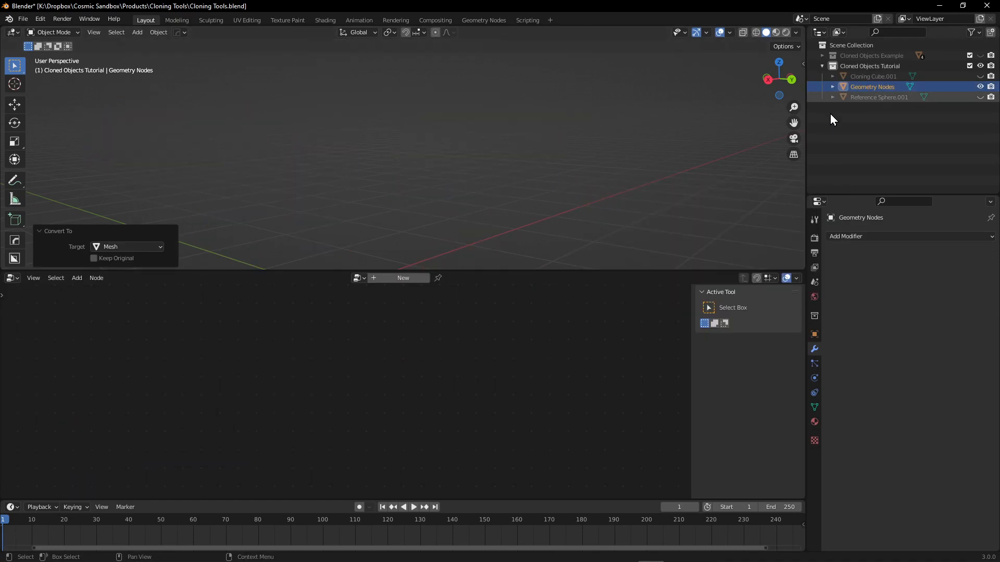
pyautogui.press('KP_Decimal')
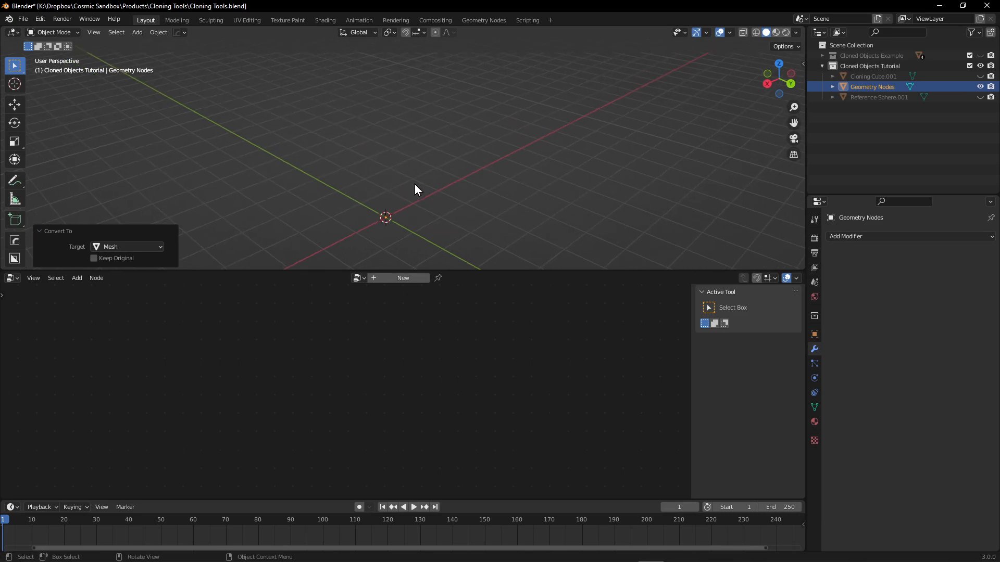
pyautogui.hotkey('ctrl', 'z')
pyautogui.hotkey('shift', 'a')
pyautogui.moveTo(392, 398)
pyautogui.press('r')
pyautogui.press('e')
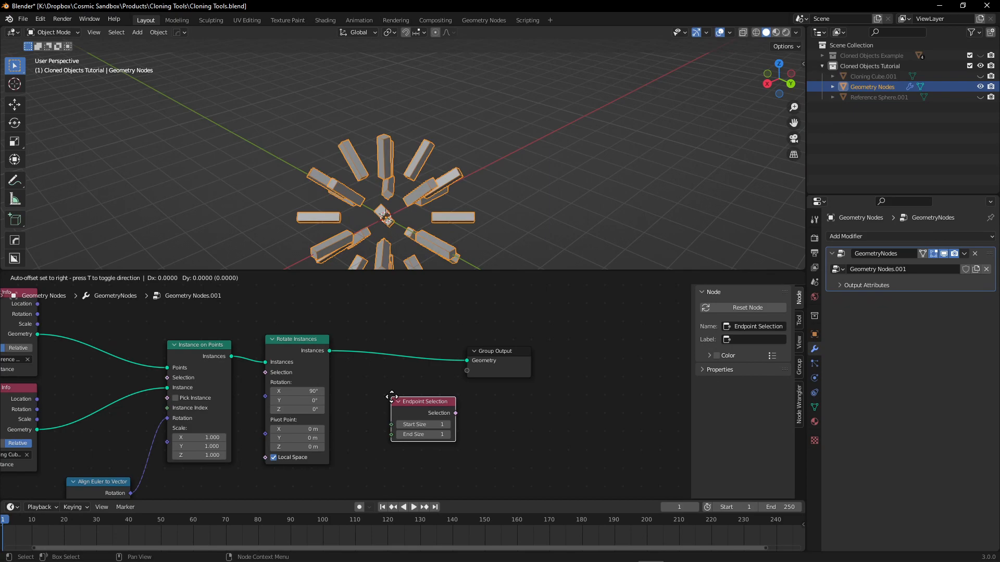
pyautogui.press('Escape')
# Add a Realize Instances node again on the link between Rotate Instances and Group Output.
pyautogui.hotkey('shift', 'a')
pyautogui.write('rea')
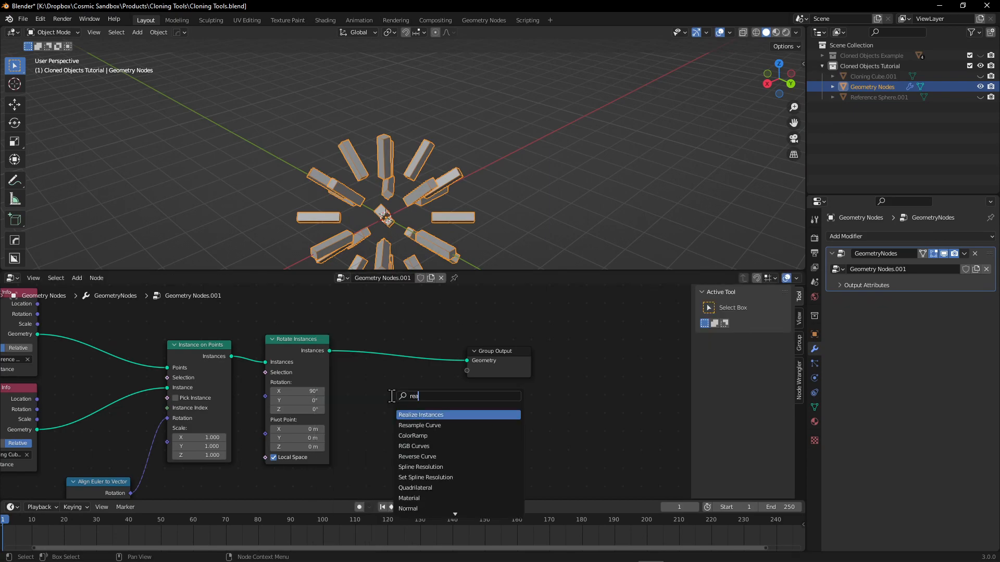
pyautogui.press('Return')
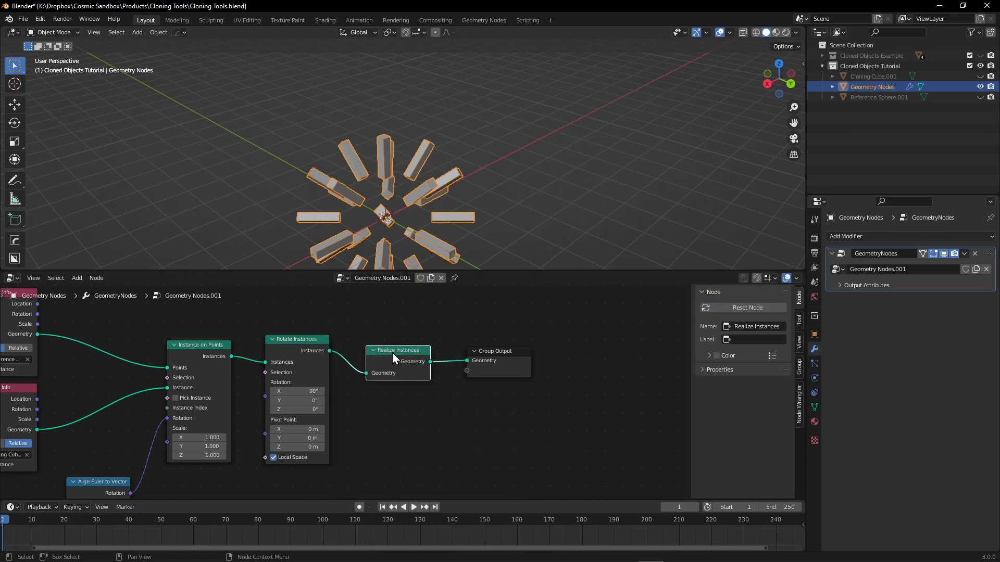
pyautogui.click(406, 339)
# Examine the finished node chain and the radiating clones from several angles.
pyautogui.moveTo(443, 328); pyautogui.dragTo(574, 317, button='middle')
pyautogui.scroll(-2, 517, 388)
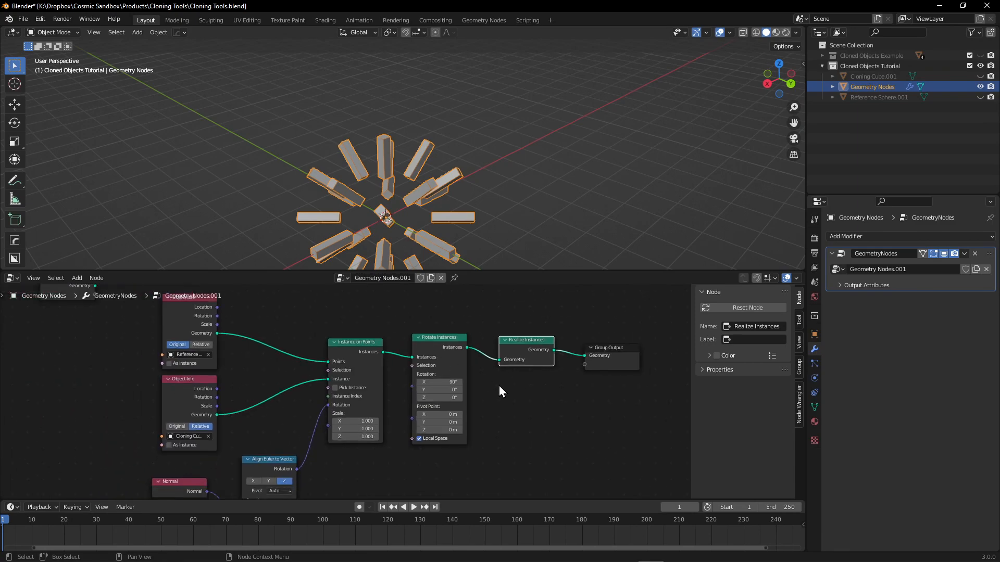
pyautogui.moveTo(498, 385); pyautogui.dragTo(474, 395, button='middle')
pyautogui.moveTo(390, 213)
pyautogui.mouseDown(button='middle')
pyautogui.moveTo(422, 166)
pyautogui.moveTo(411, 133)
pyautogui.mouseUp(button='middle')
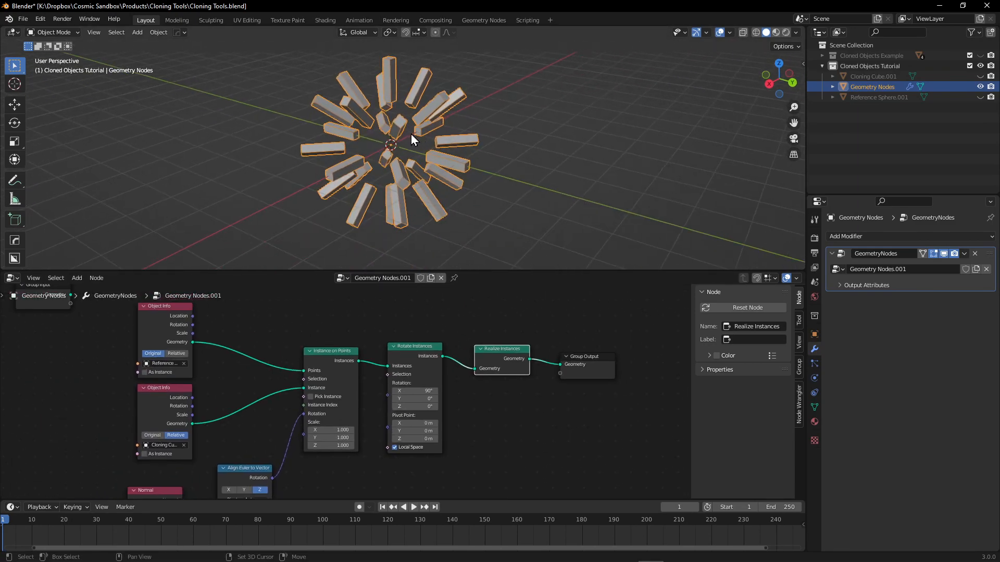
pyautogui.scroll(1, 399, 135)
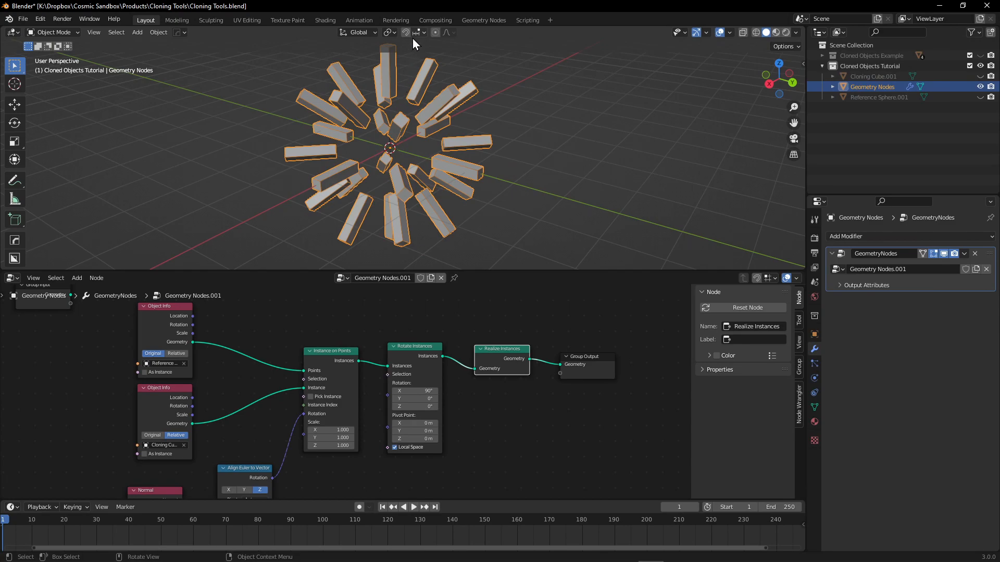
pyautogui.moveTo(424, 161)
pyautogui.mouseDown(button='middle')
pyautogui.moveTo(415, 178)
pyautogui.moveTo(385, 168)
pyautogui.mouseUp(button='middle')
pyautogui.moveTo(321, 312); pyautogui.dragTo(367, 354, button='middle')
pyautogui.scroll(-1, 366, 355)
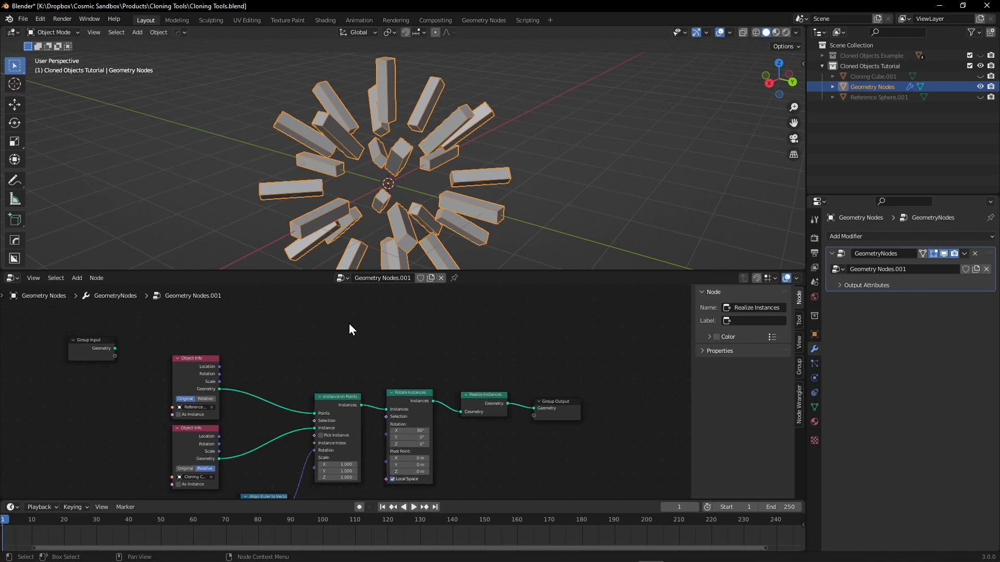
# Duplicate the Instance on Points, Rotate Instances and Realize Instances nodes and place the copies above the original chain.
pyautogui.moveTo(310, 333); pyautogui.dragTo(489, 411)
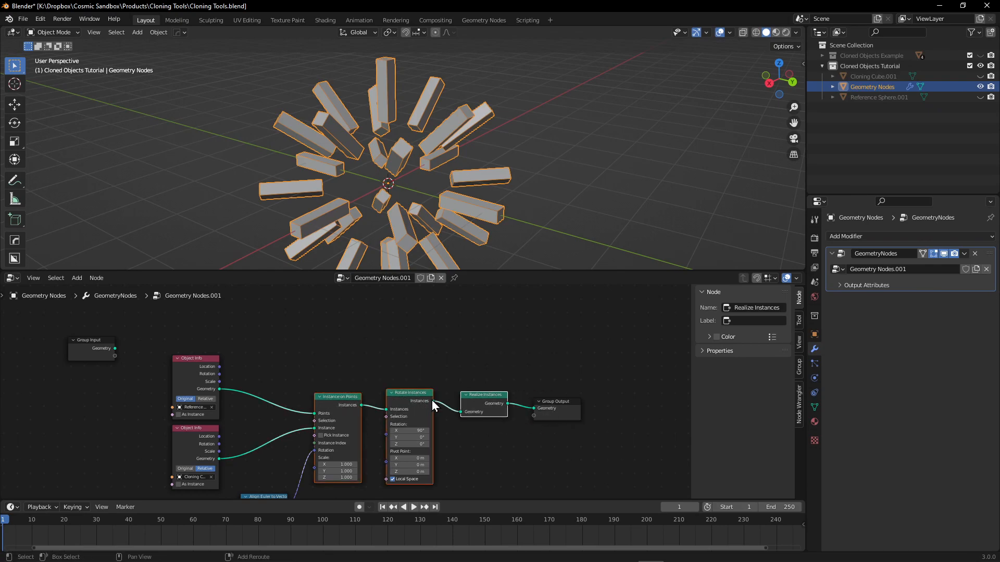
pyautogui.hotkey('shift', 'd')
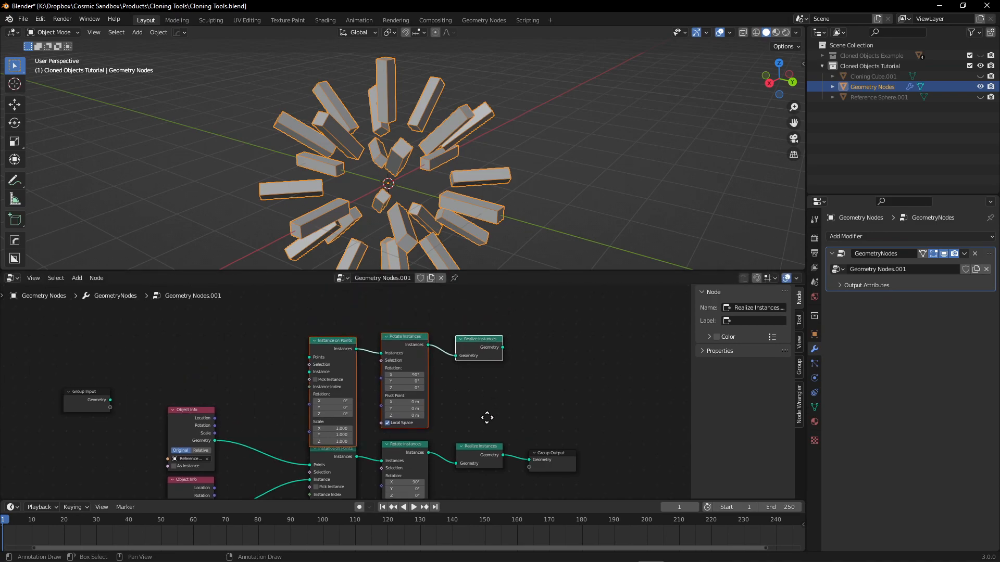
pyautogui.moveTo(486, 407); pyautogui.dragTo(488, 434, button='middle')
pyautogui.moveTo(407, 367); pyautogui.dragTo(407, 352)
pyautogui.scroll(3, 451, 386)
pyautogui.moveTo(501, 387); pyautogui.dragTo(420, 344, button='middle')
# Reposition the Group Output node and connect the duplicated Realize Instances node to it.
pyautogui.moveTo(504, 470); pyautogui.dragTo(584, 425)
pyautogui.moveTo(440, 312); pyautogui.dragTo(558, 427)
pyautogui.moveTo(377, 363); pyautogui.dragTo(540, 404, button='middle')
# Move the two Object Info nodes farther away from the Instance on Points nodes to make room.
pyautogui.moveTo(292, 402); pyautogui.dragTo(346, 355, button='middle')
pyautogui.moveTo(312, 383); pyautogui.dragTo(324, 342, button='middle')
pyautogui.moveTo(292, 317); pyautogui.dragTo(214, 400)
pyautogui.moveTo(317, 306); pyautogui.dragTo(255, 392, button='middle')
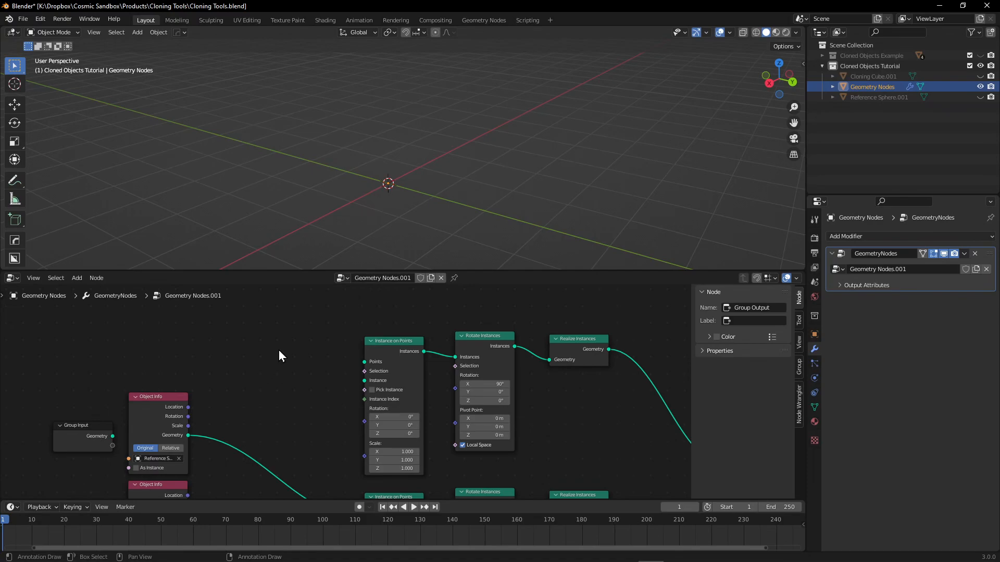
# Add a Distribute Points on Faces node and place it above the two Object Info nodes.
pyautogui.hotkey('shift', 'a')
pyautogui.moveTo(279, 356)
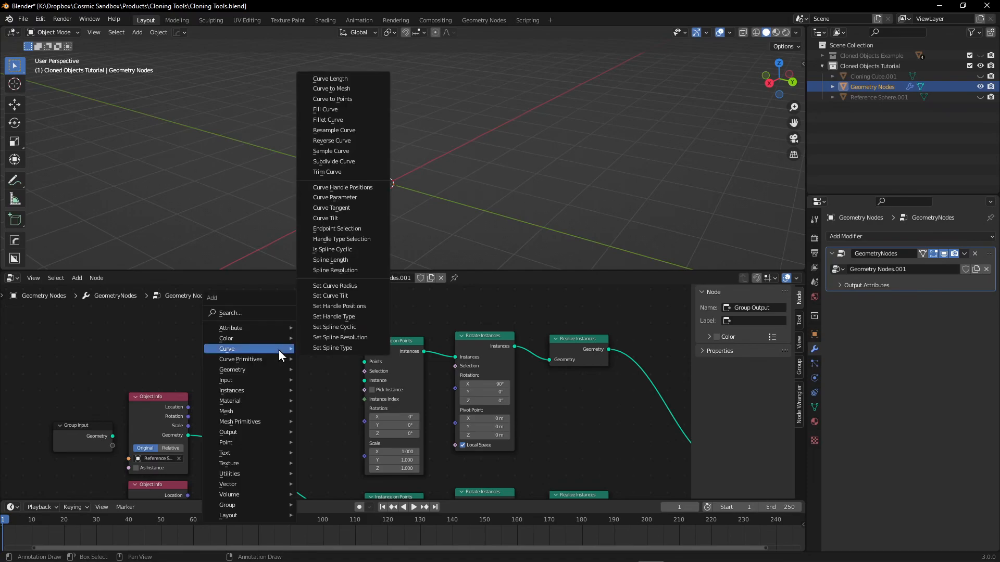
pyautogui.write('spoints')
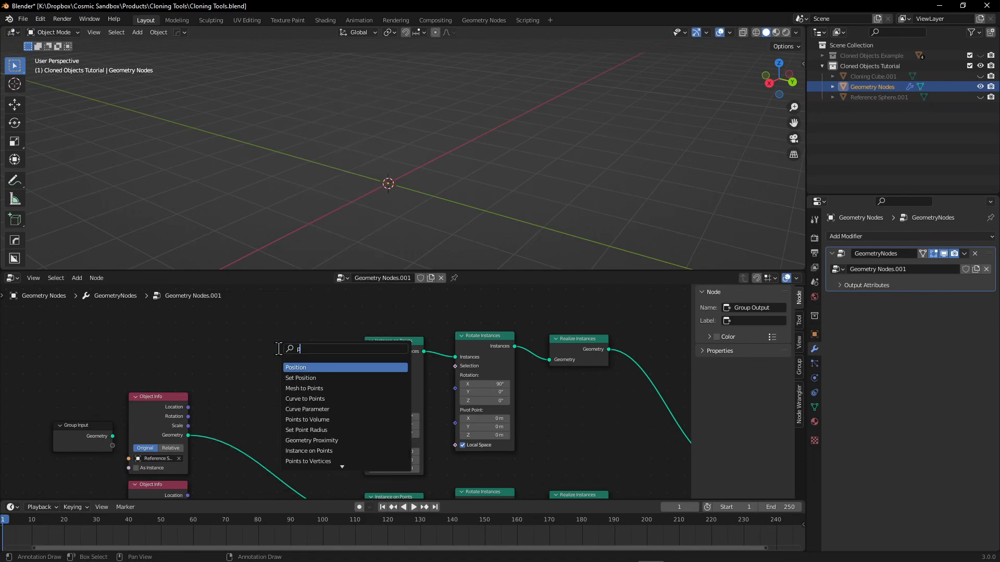
pyautogui.click(324, 431)
pyautogui.click(263, 385)
pyautogui.moveTo(331, 409); pyautogui.dragTo(358, 405, button='middle')
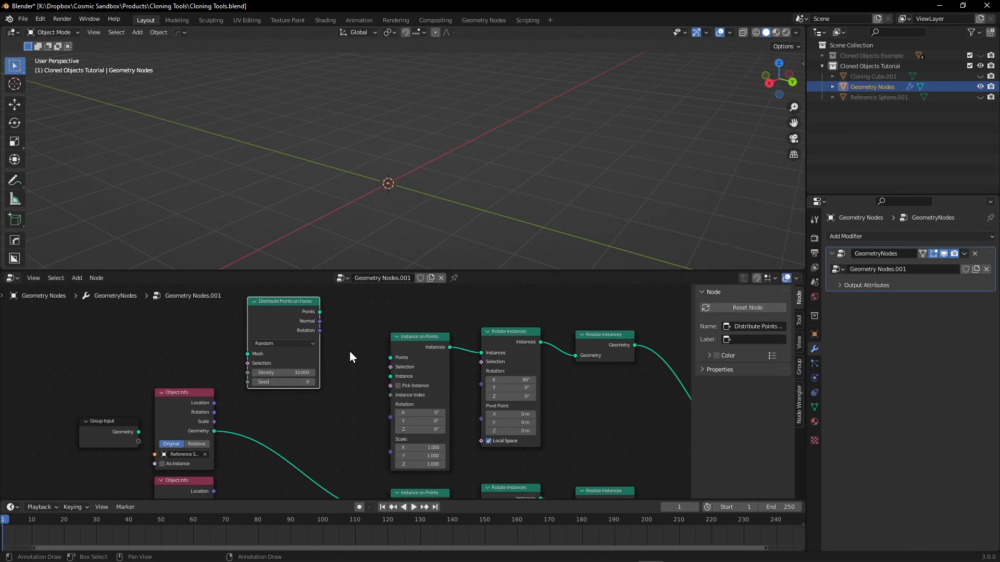
pyautogui.moveTo(351, 348); pyautogui.dragTo(387, 335, button='middle')
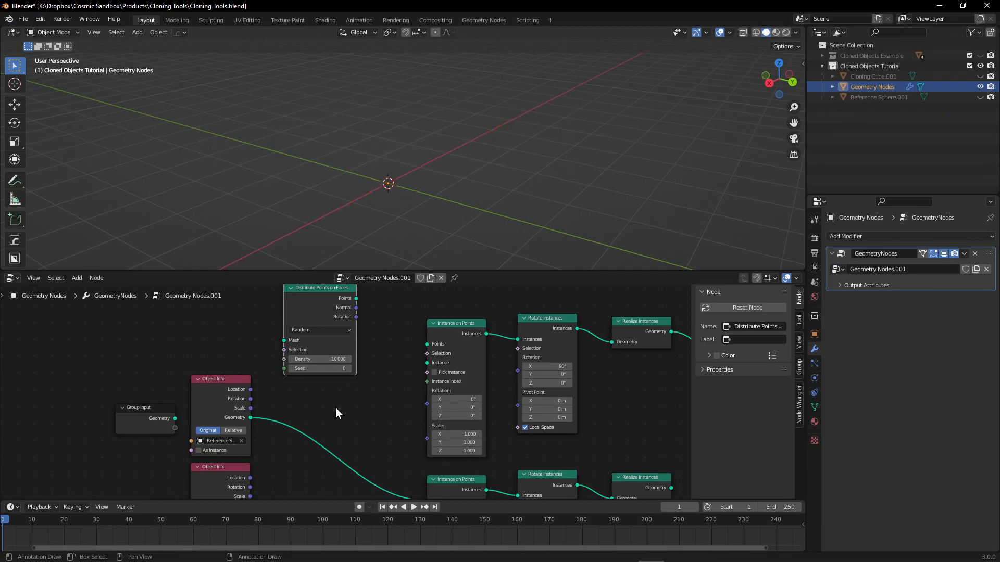
pyautogui.moveTo(336, 413); pyautogui.dragTo(327, 425, button='middle')
pyautogui.moveTo(356, 374); pyautogui.dragTo(343, 398, button='middle')
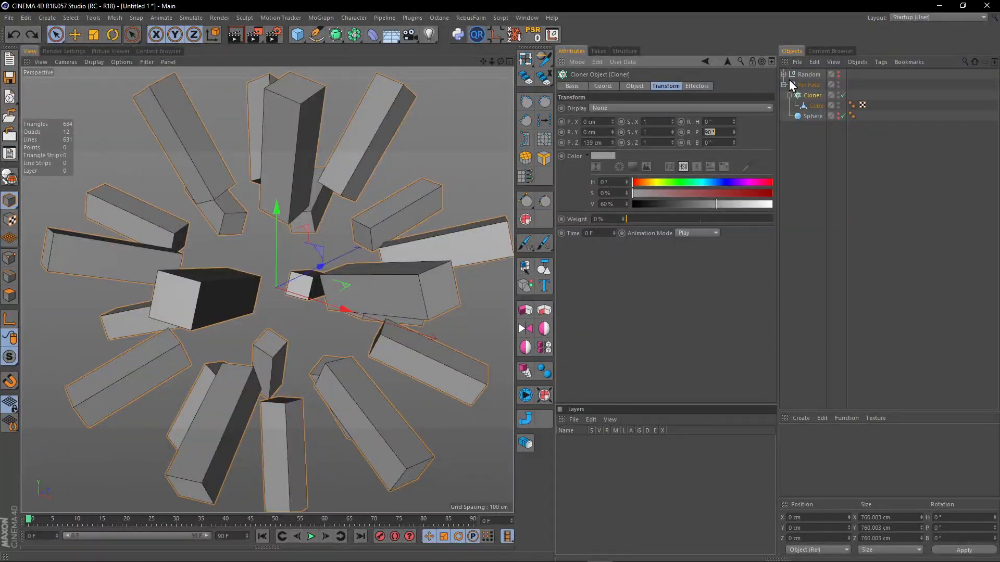
# Switch to Cinema 4D, hide the Per Face group, and show and expand the Random group.
pyautogui.click(843, 87)
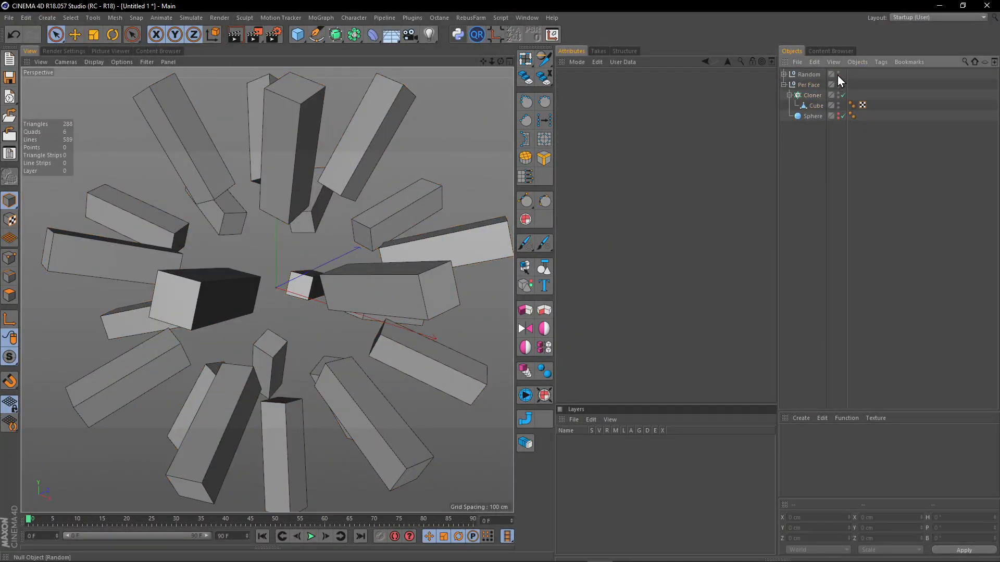
pyautogui.keyDown('alt'); pyautogui.click(838, 76); pyautogui.keyUp('alt')
pyautogui.keyDown('alt'); pyautogui.doubleClick(838, 86); pyautogui.keyUp('alt')
pyautogui.click(784, 85)
pyautogui.click(784, 74)
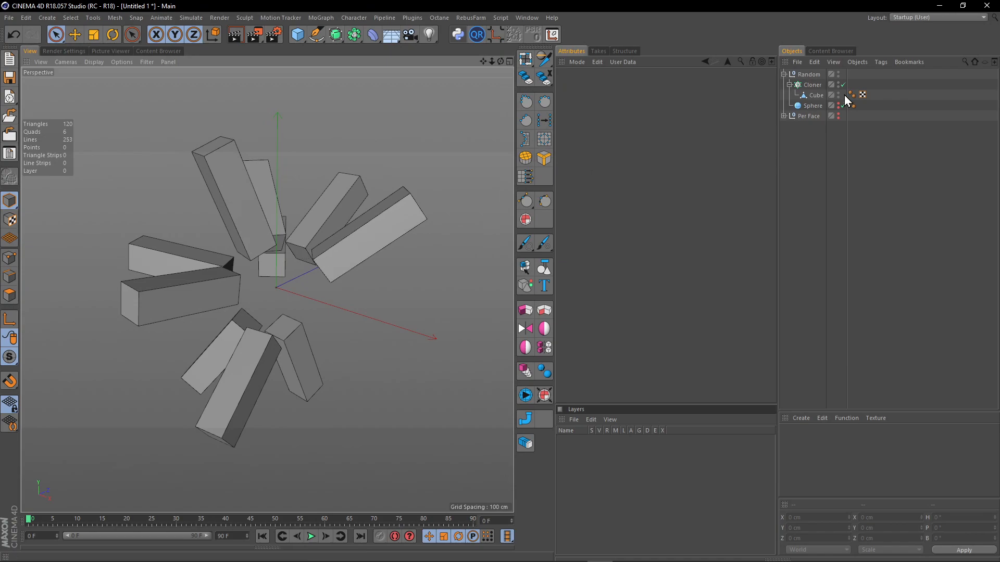
# Show the Random group's sphere to compare it with the clones, and hide it again.
pyautogui.click(839, 107)
pyautogui.click(842, 104)
pyautogui.click(838, 105)
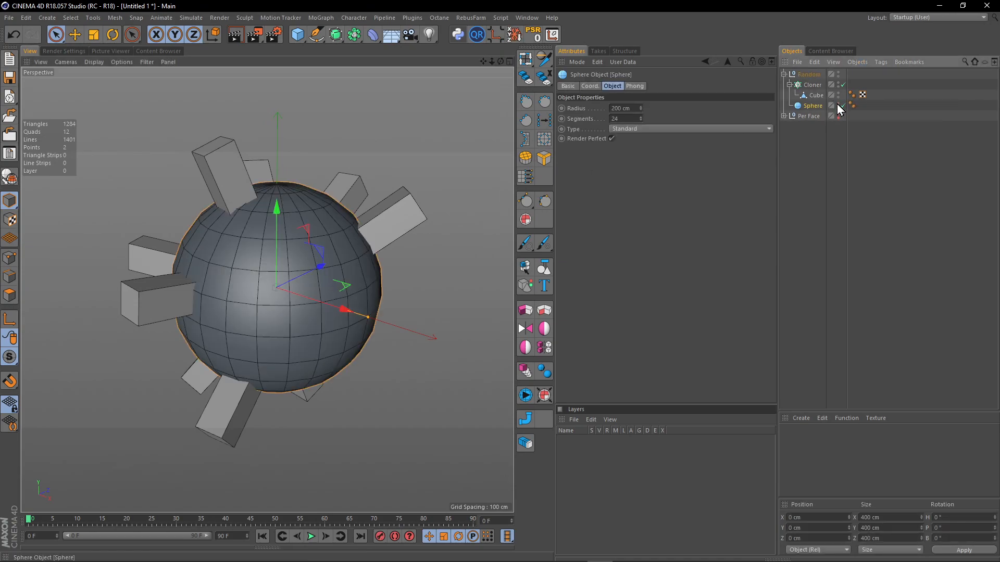
pyautogui.click(838, 104)
pyautogui.click(830, 154)
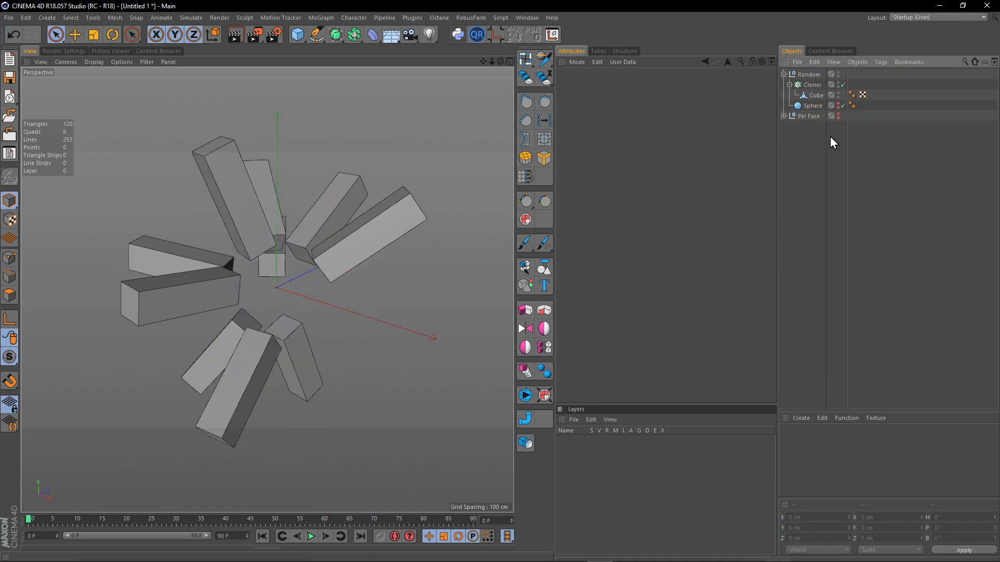
# Open the object properties of the Random group's Cloner and raise its count to 11.
pyautogui.click(812, 85)
pyautogui.click(635, 86)
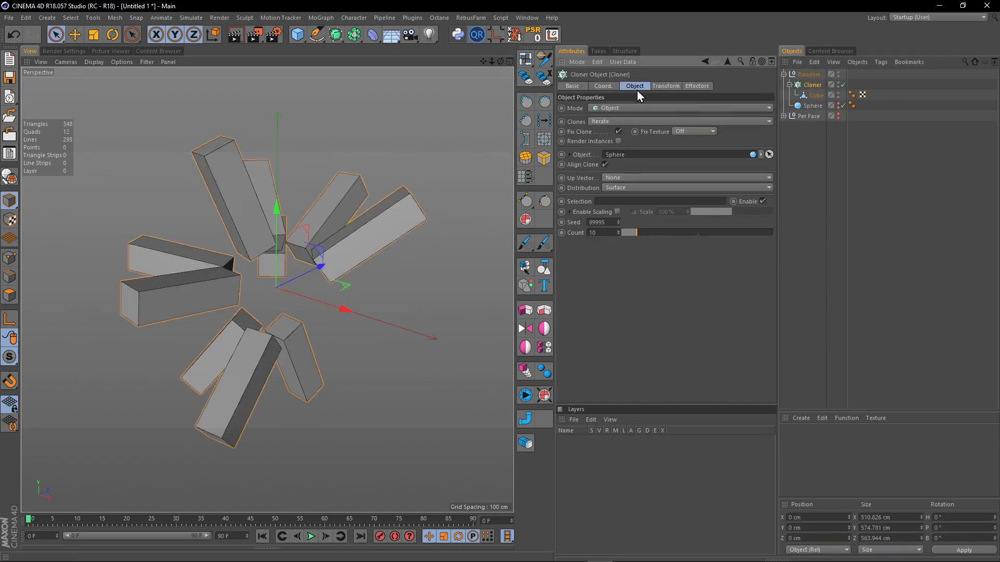
pyautogui.moveTo(636, 231); pyautogui.dragTo(638, 233)
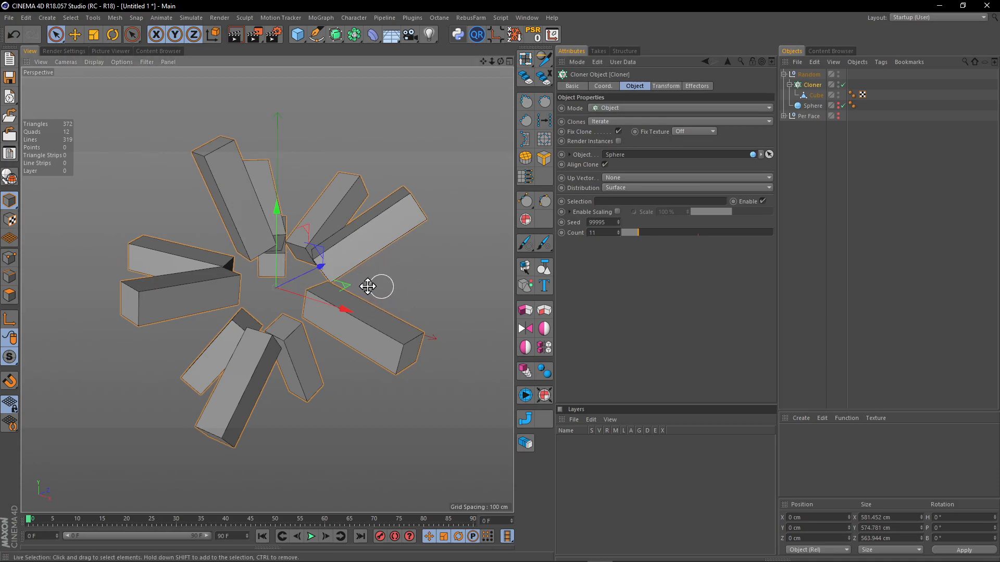
# Try the Cloner's Polygon Center distribution, return it to Surface and set the count to 10.
pyautogui.click(618, 189)
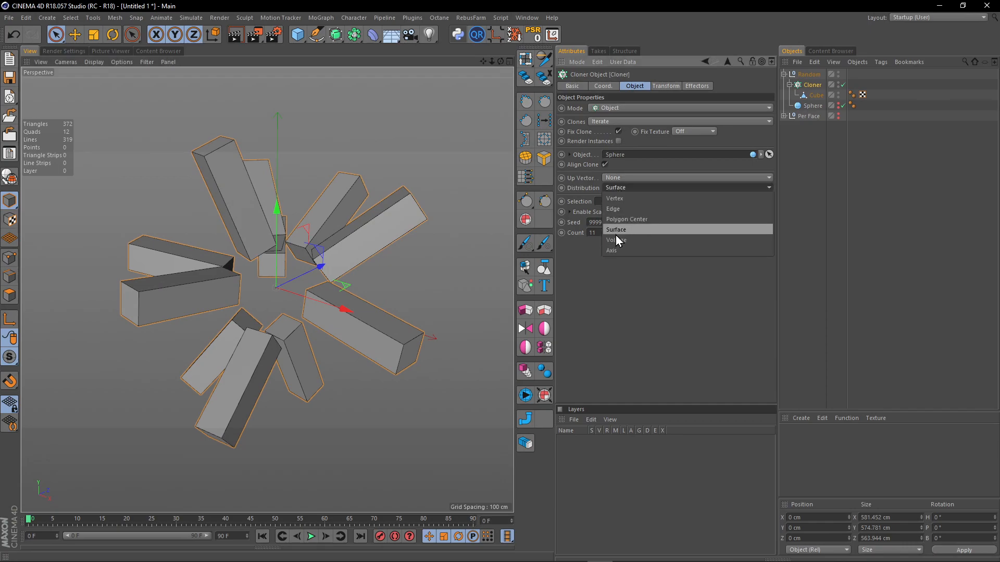
pyautogui.click(627, 224)
pyautogui.click(630, 188)
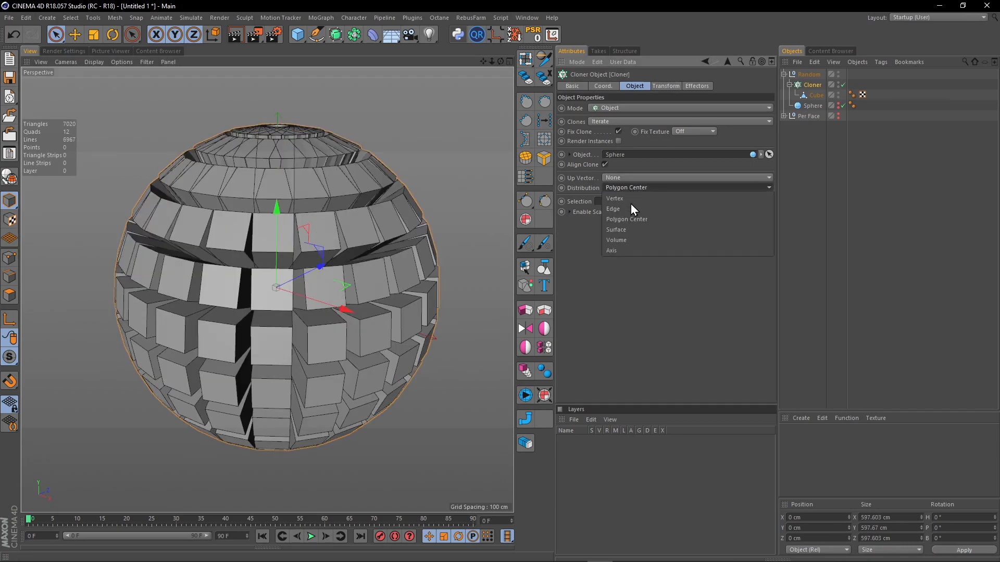
pyautogui.click(627, 232)
pyautogui.moveTo(637, 237); pyautogui.dragTo(636, 237)
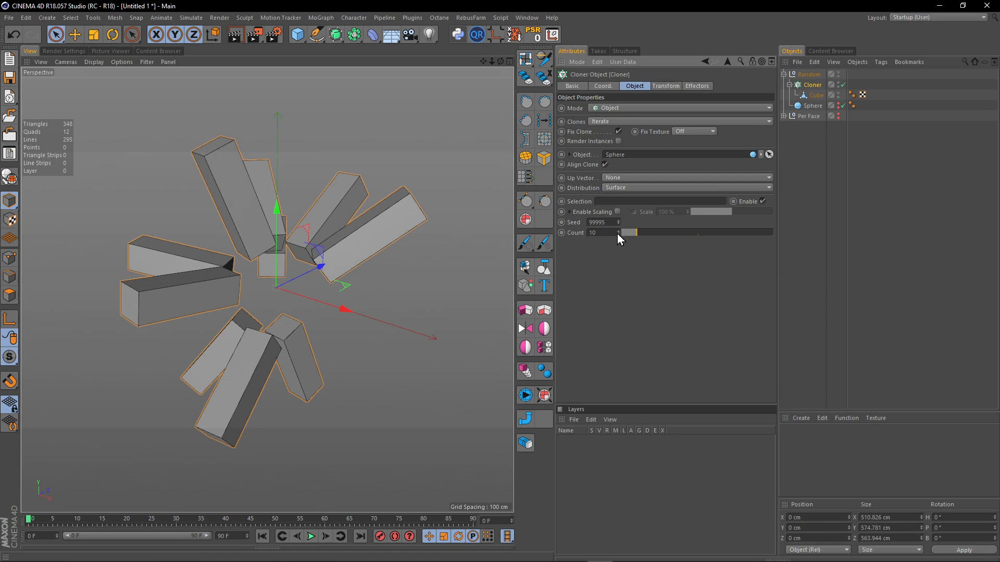
pyautogui.click(616, 223)
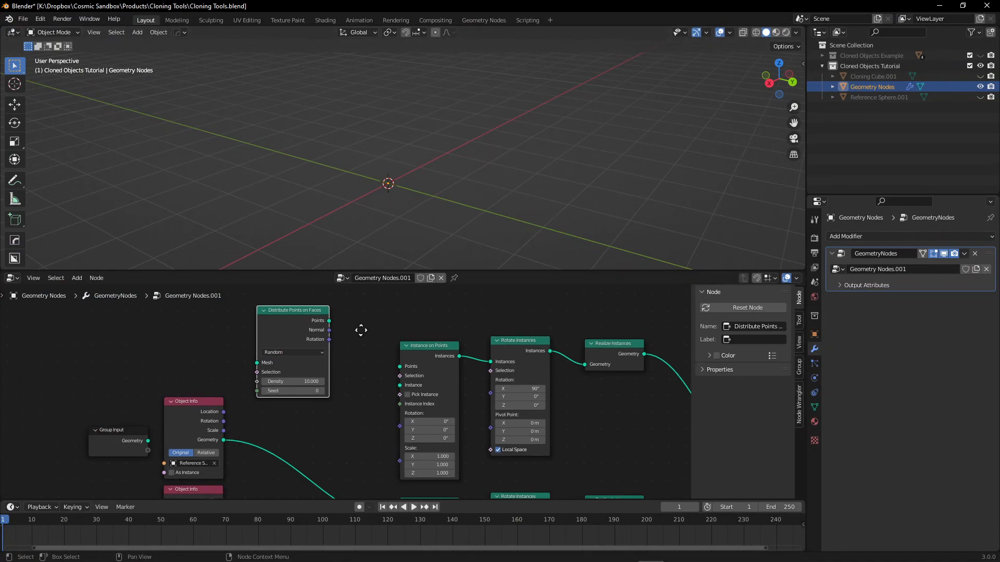
# Switch back to Blender and connect the reference sphere's Object Info geometry to the Mesh input of Distribute Points on Faces.
pyautogui.scroll(3, 311, 371)
pyautogui.scroll(-2, 311, 371)
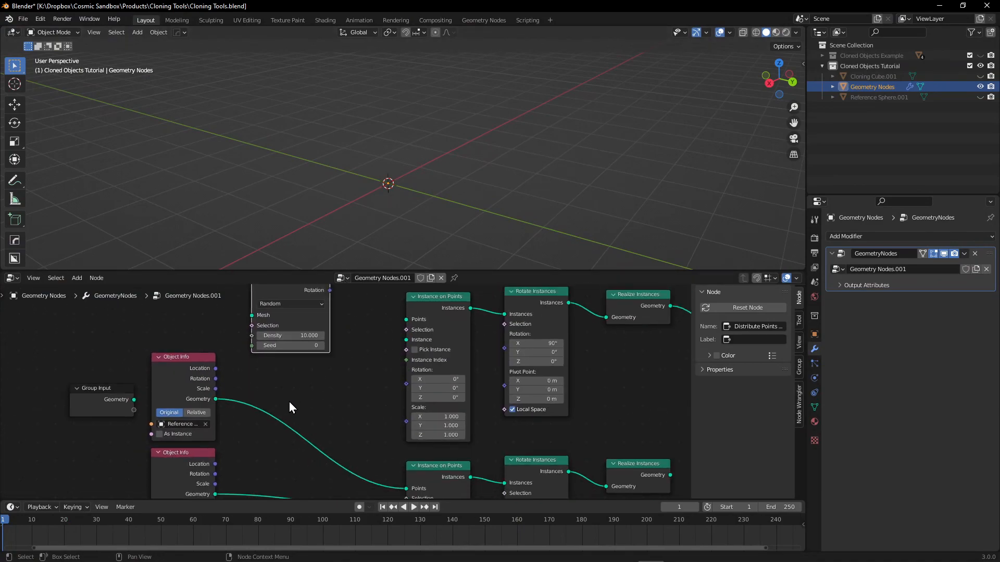
pyautogui.moveTo(233, 435); pyautogui.dragTo(194, 406)
pyautogui.moveTo(327, 391); pyautogui.dragTo(271, 422, button='middle')
pyautogui.moveTo(160, 430); pyautogui.dragTo(197, 356)
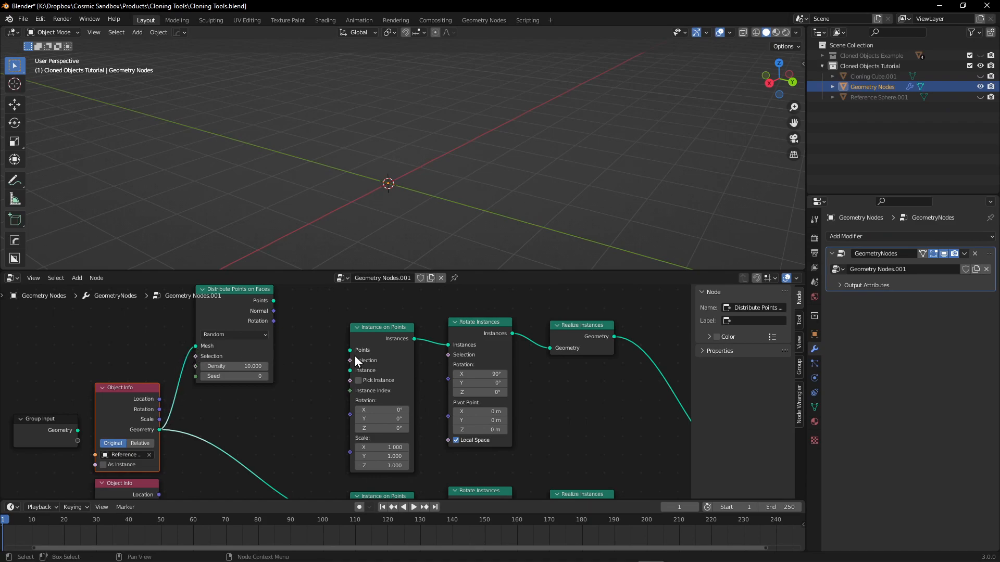
# Connect the distributed points and the cloning cube's geometry to the Points and Instance inputs of the upper Instance on Points node.
pyautogui.moveTo(322, 355); pyautogui.dragTo(279, 367, button='middle')
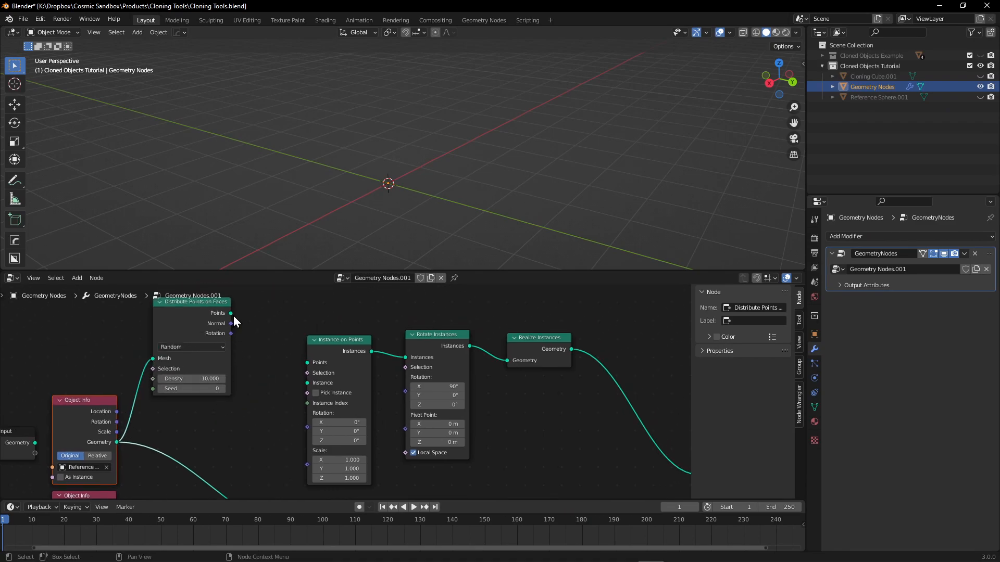
pyautogui.moveTo(232, 315); pyautogui.dragTo(308, 362)
pyautogui.moveTo(240, 406); pyautogui.dragTo(297, 311, button='middle')
pyautogui.moveTo(174, 441)
pyautogui.mouseDown()
pyautogui.moveTo(325, 344)
pyautogui.moveTo(355, 292)
pyautogui.moveTo(362, 318)
pyautogui.mouseUp()
pyautogui.moveTo(335, 370)
pyautogui.mouseDown(button='middle')
pyautogui.moveTo(243, 408)
pyautogui.moveTo(305, 369)
pyautogui.mouseUp(button='middle')
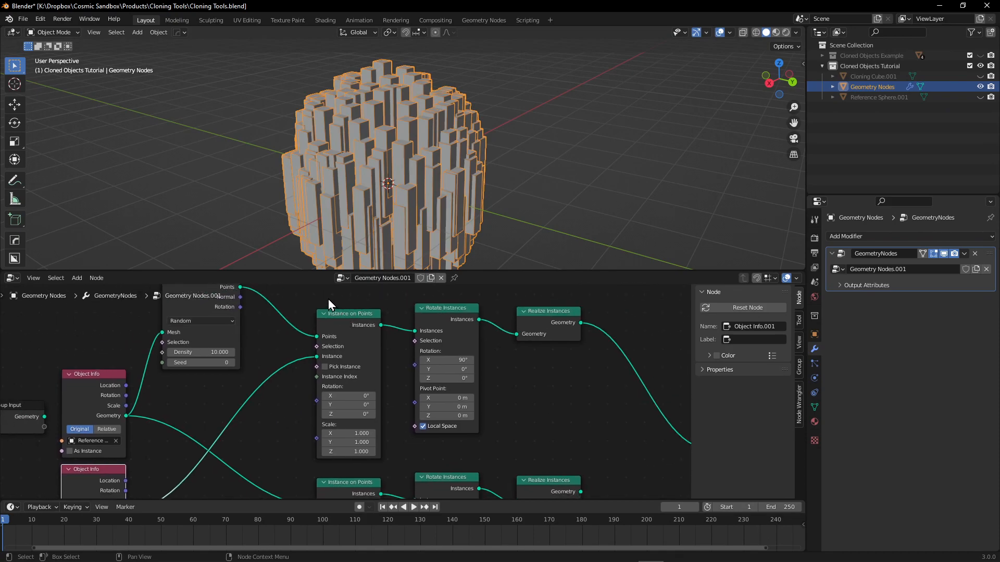
# Set the Density of the Distribute Points on Faces node to 1.
pyautogui.moveTo(329, 300); pyautogui.dragTo(384, 344)
pyautogui.moveTo(292, 331); pyautogui.dragTo(277, 368, button='middle')
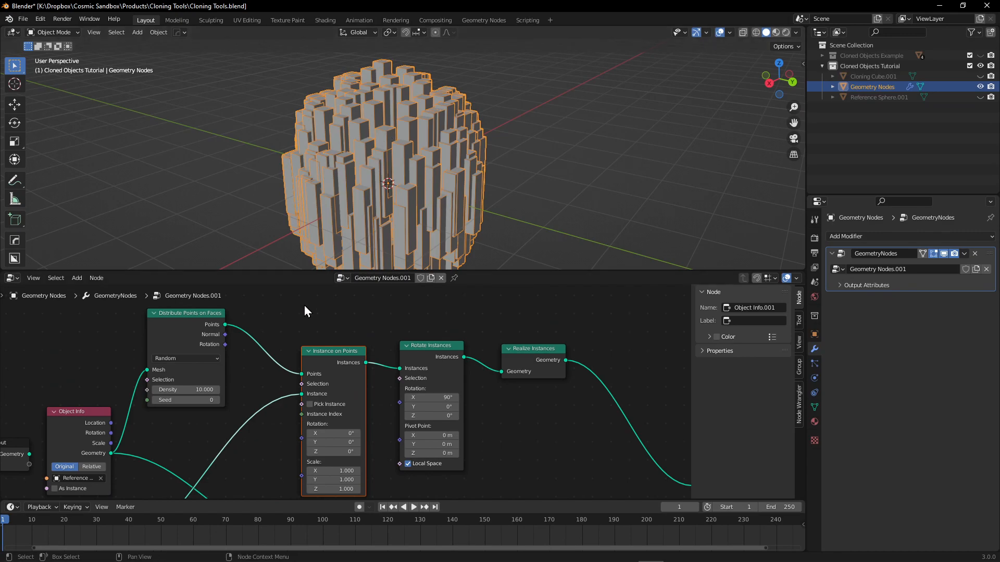
pyautogui.click(185, 390)
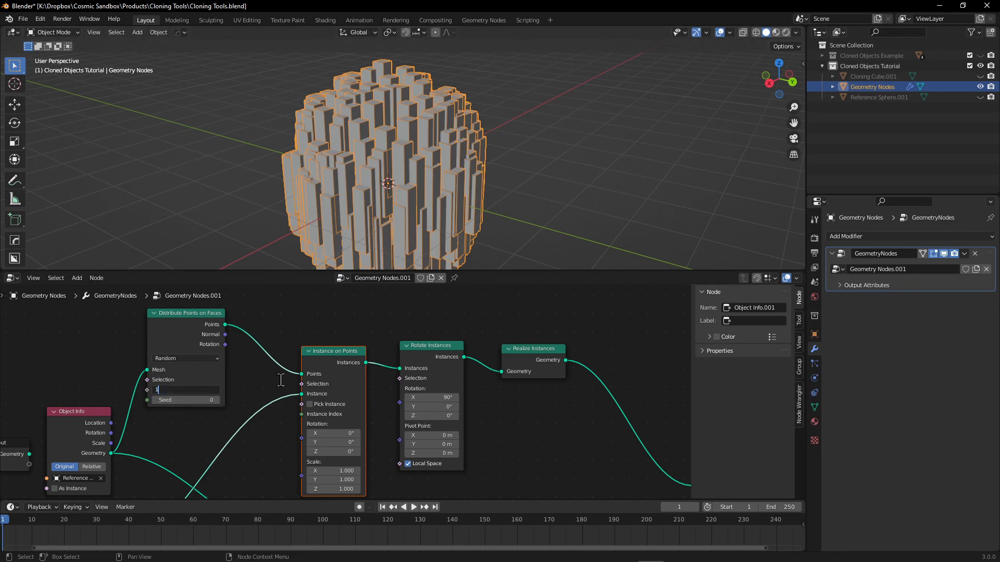
pyautogui.write('1')
pyautogui.press('Return')
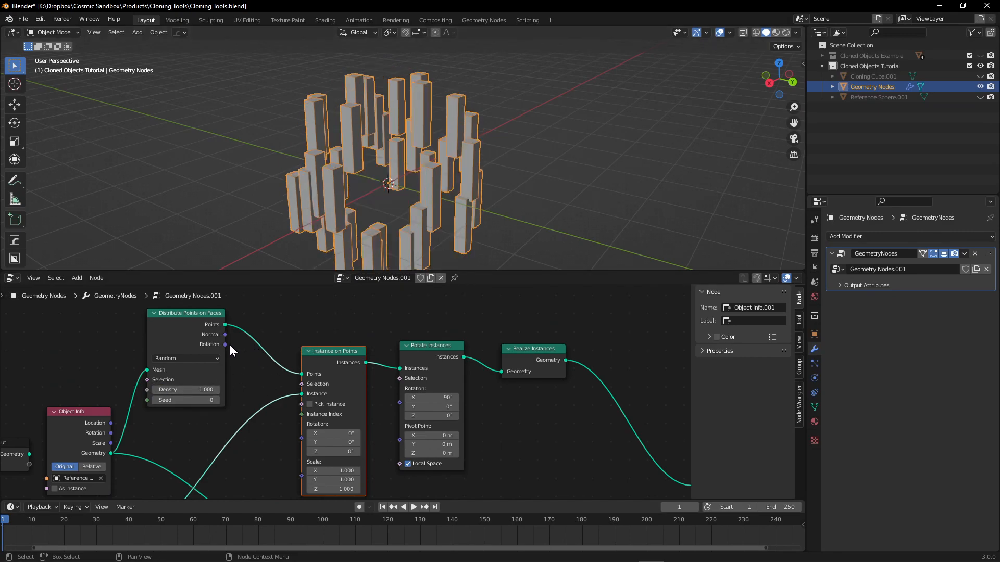
# Connect the Rotation output of Distribute Points on Faces to the Rotation input of the upper Instance on Points node.
pyautogui.moveTo(226, 344); pyautogui.dragTo(308, 438)
pyautogui.moveTo(370, 234); pyautogui.dragTo(324, 168, button='middle')
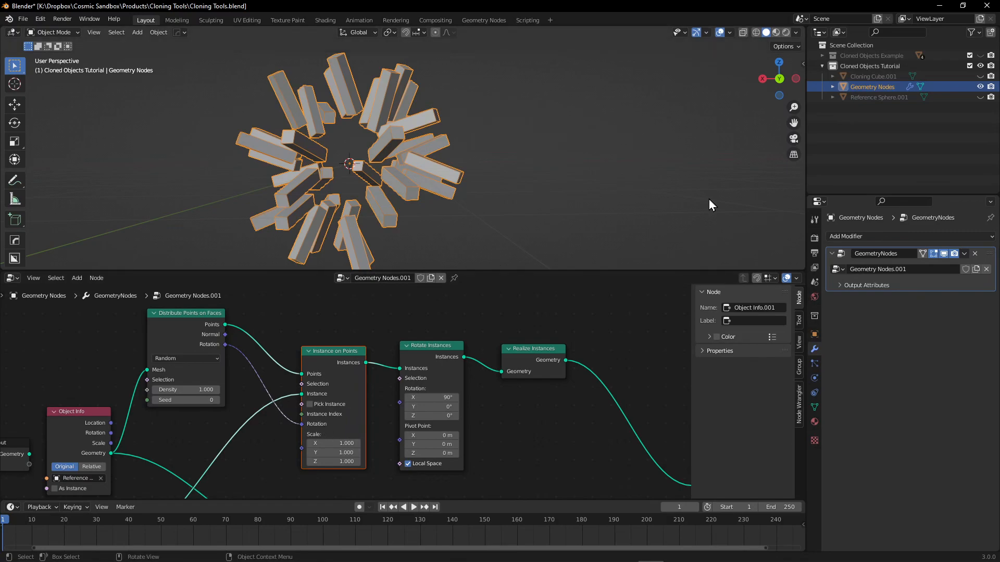
pyautogui.moveTo(364, 143)
pyautogui.mouseDown(button='middle')
pyautogui.moveTo(382, 108)
pyautogui.moveTo(302, 154)
pyautogui.moveTo(350, 156)
pyautogui.mouseUp(button='middle')
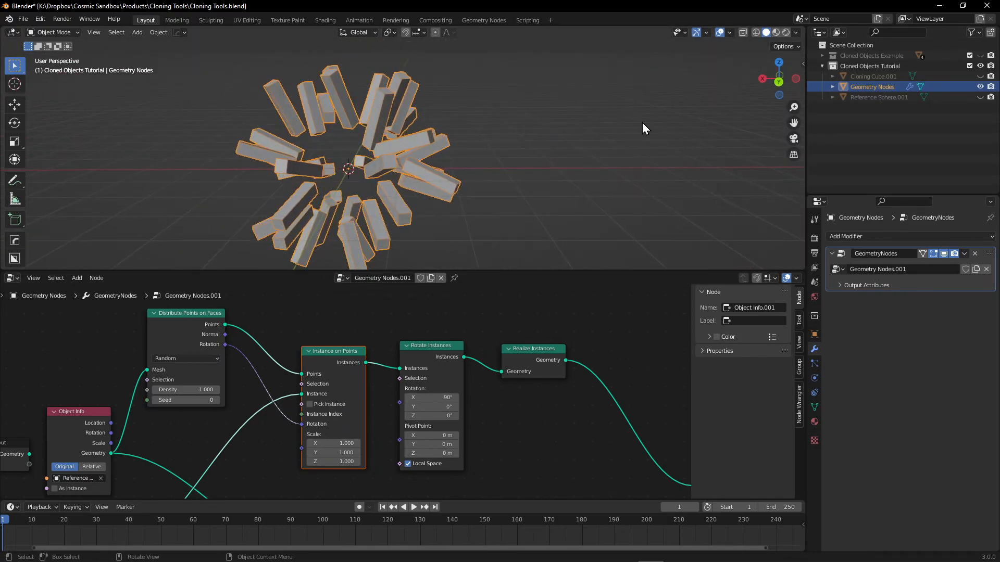
# Add a Quad Sphere mesh with 4 subdivisions at the centre of the clones.
pyautogui.click(911, 126)
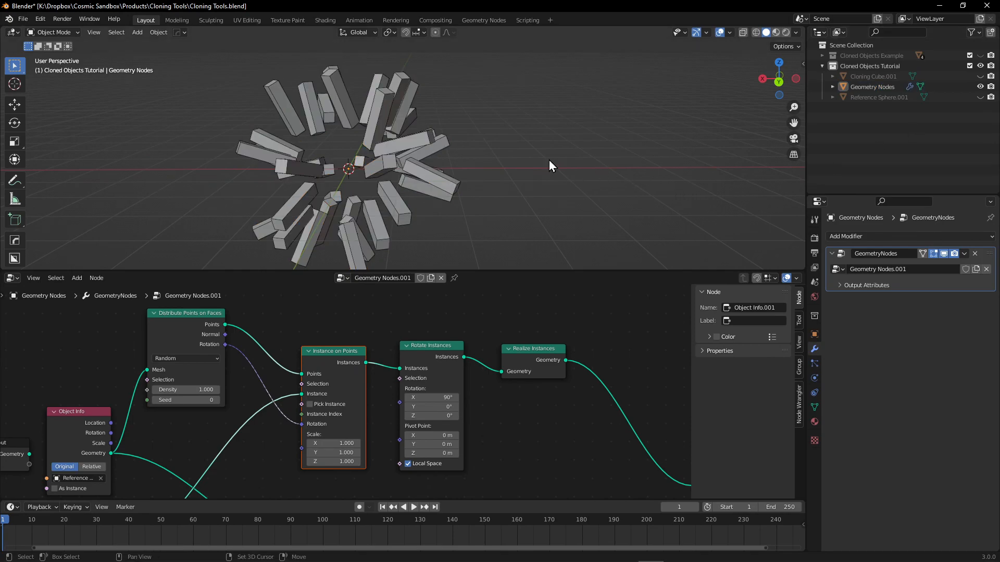
pyautogui.hotkey('shift', 'a')
pyautogui.moveTo(551, 148)
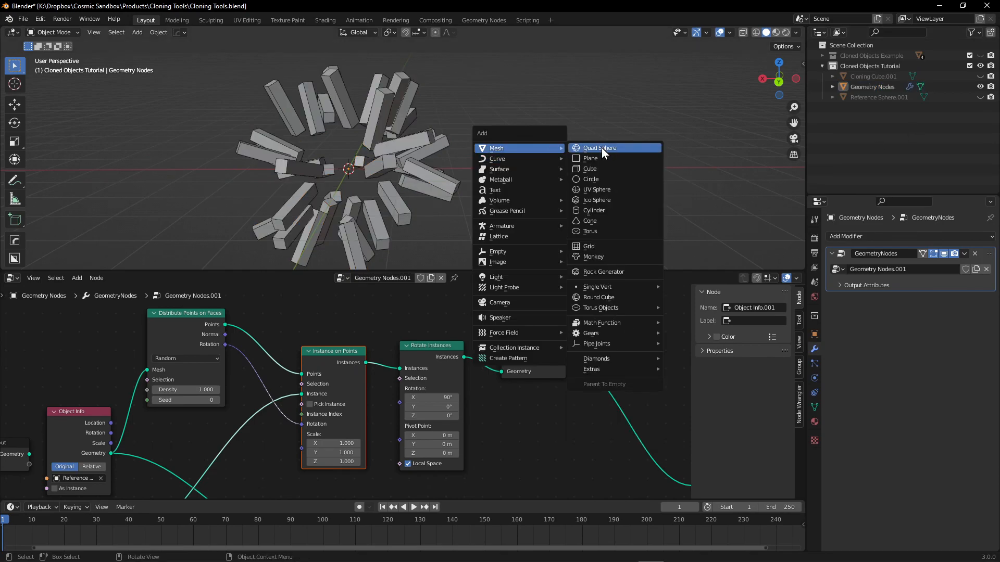
pyautogui.click(602, 148)
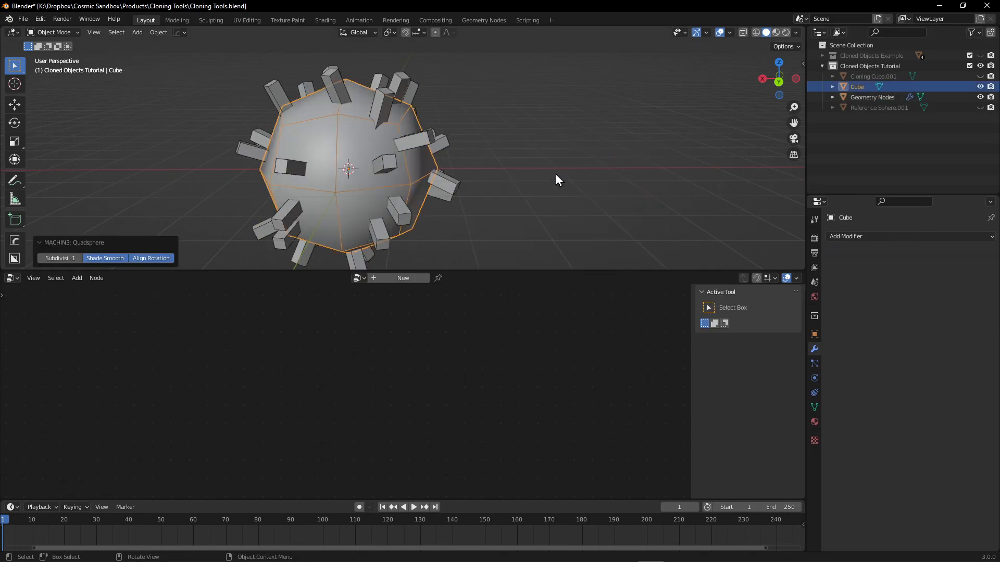
pyautogui.click(79, 258)
pyautogui.click(81, 259)
pyautogui.click(82, 260)
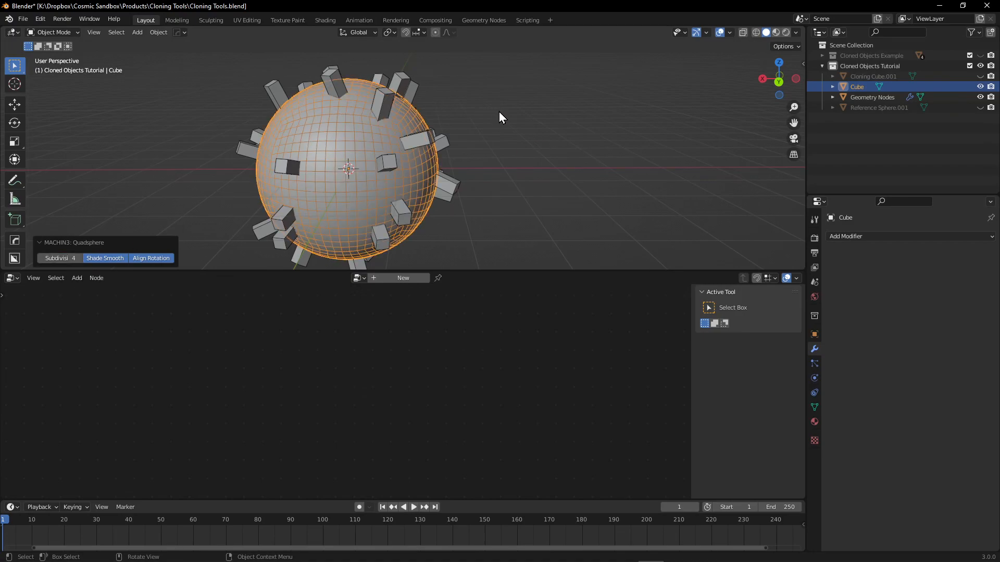
pyautogui.click(501, 83)
# Hide the new quad sphere and show the low-poly reference sphere to check how the clones sit on its faces.
pyautogui.click(981, 87)
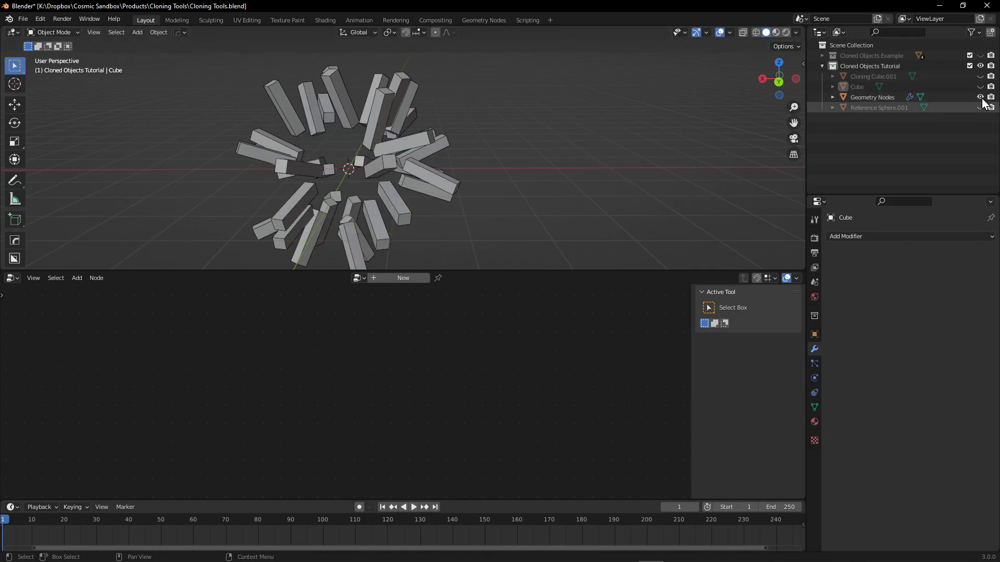
pyautogui.click(981, 78)
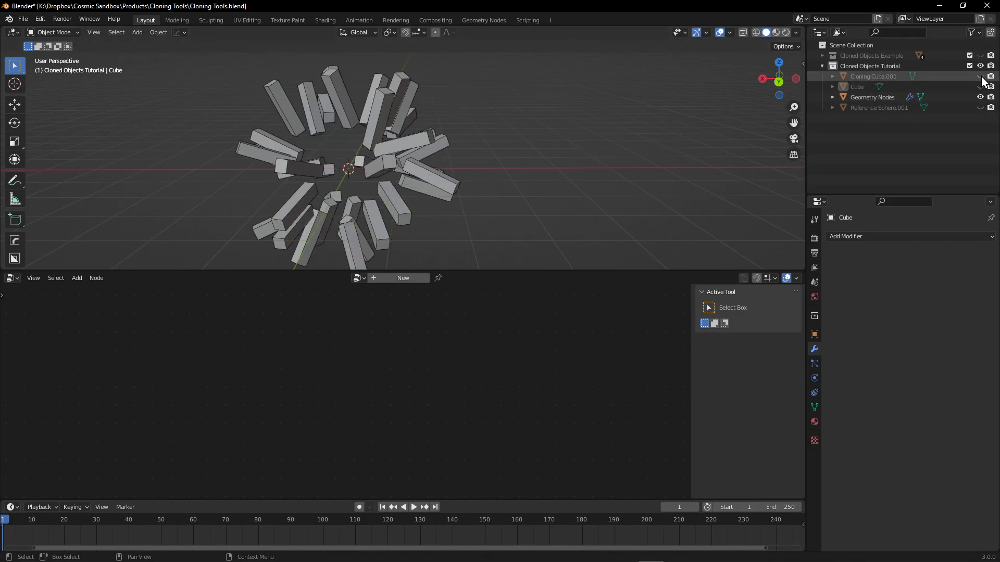
pyautogui.click(980, 108)
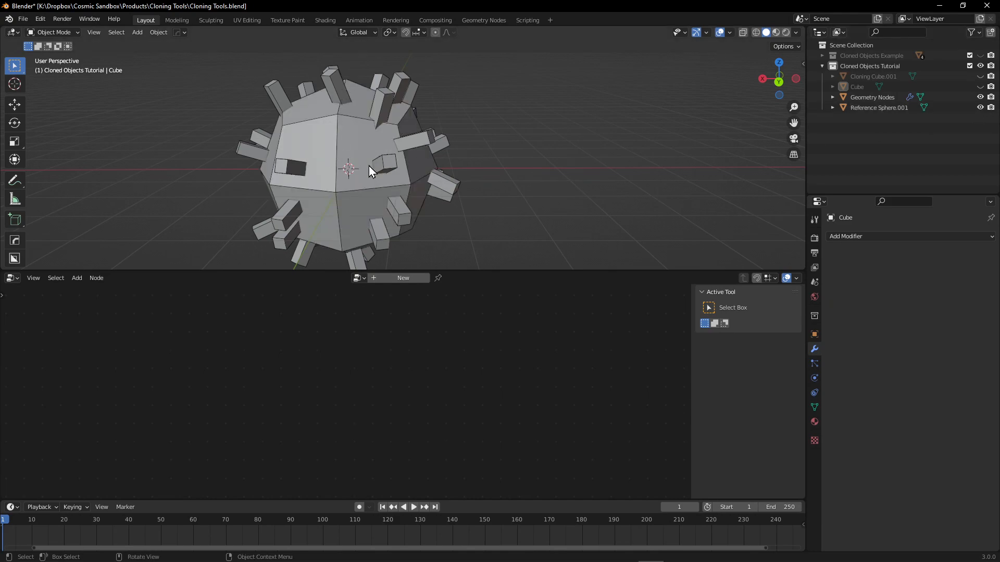
pyautogui.moveTo(317, 160); pyautogui.dragTo(220, 129, button='middle')
pyautogui.moveTo(291, 235); pyautogui.dragTo(320, 212, button='middle')
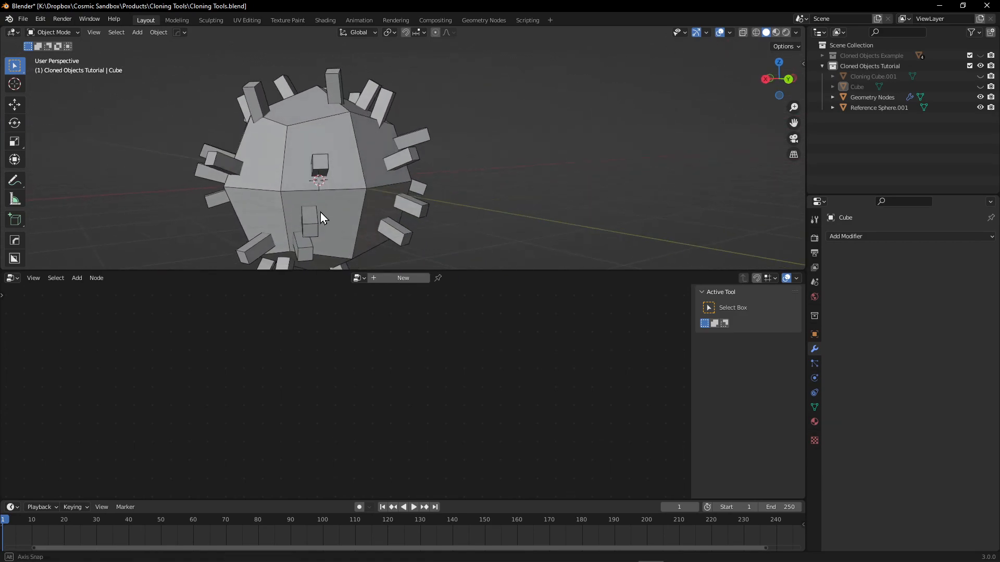
# Hide the reference sphere and briefly toggle the visibility of the cloning cube and the quad sphere.
pyautogui.click(980, 107)
pyautogui.click(980, 76)
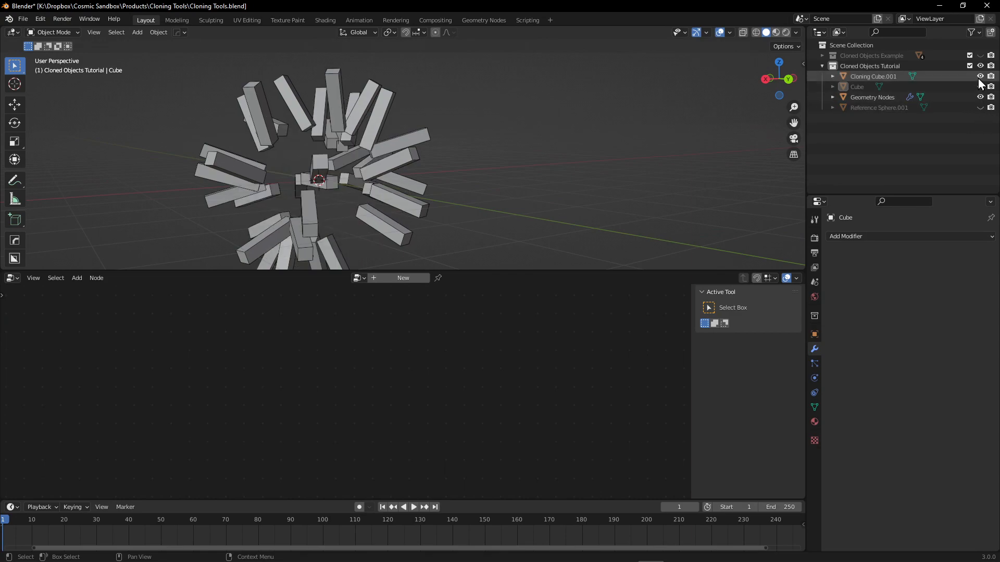
pyautogui.click(980, 77)
pyautogui.click(980, 76)
pyautogui.click(980, 76)
pyautogui.click(980, 87)
pyautogui.click(980, 87)
# Add an Object Info node for the quad sphere to the Geometry Nodes tree and connect its geometry to Distribute Points on Faces.
pyautogui.click(932, 97)
pyautogui.moveTo(230, 415); pyautogui.dragTo(501, 309, button='middle')
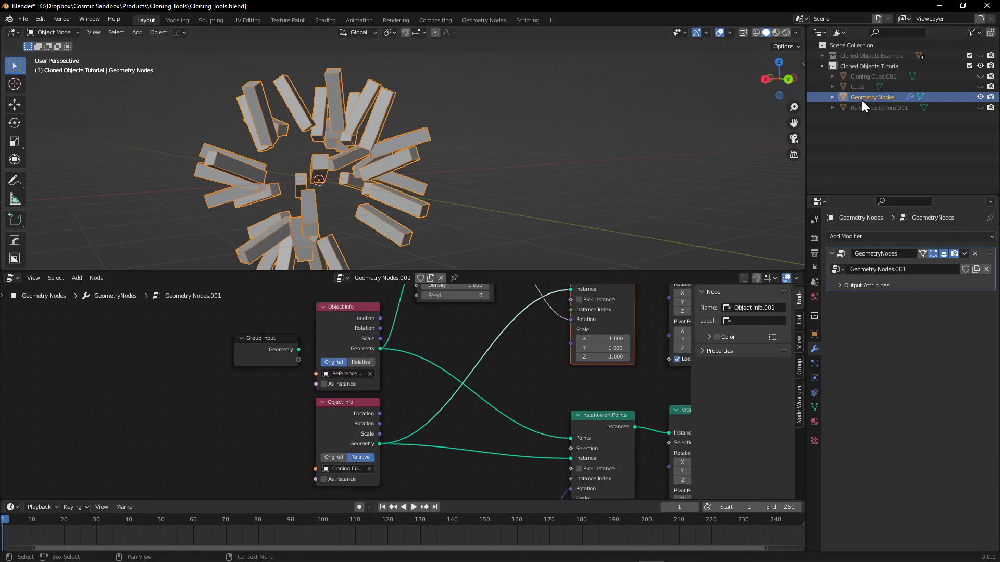
pyautogui.moveTo(857, 87); pyautogui.dragTo(311, 409)
pyautogui.moveTo(347, 375); pyautogui.dragTo(348, 375)
pyautogui.moveTo(451, 341); pyautogui.dragTo(366, 382, button='middle')
pyautogui.moveTo(275, 367); pyautogui.dragTo(336, 438, button='middle')
pyautogui.moveTo(853, 86)
pyautogui.mouseDown()
pyautogui.moveTo(803, 125)
pyautogui.moveTo(308, 347)
pyautogui.moveTo(393, 380)
pyautogui.mouseUp()
pyautogui.moveTo(314, 311); pyautogui.dragTo(342, 317)
# Set the Density of the Distribute Points on Faces node to 0.500 for the quad sphere.
pyautogui.moveTo(370, 258); pyautogui.dragTo(331, 203, button='middle')
pyautogui.moveTo(412, 155); pyautogui.dragTo(400, 123, button='middle')
pyautogui.moveTo(338, 354); pyautogui.dragTo(332, 348, button='middle')
pyautogui.moveTo(317, 313); pyautogui.dragTo(313, 317)
pyautogui.moveTo(473, 340); pyautogui.dragTo(346, 323, button='middle')
# Try a seed of -6 on the Distribute Points on Faces node and undo the change.
pyautogui.moveTo(298, 373)
pyautogui.mouseDown()
pyautogui.moveTo(261, 373)
pyautogui.moveTo(324, 384)
pyautogui.moveTo(311, 384)
pyautogui.mouseUp()
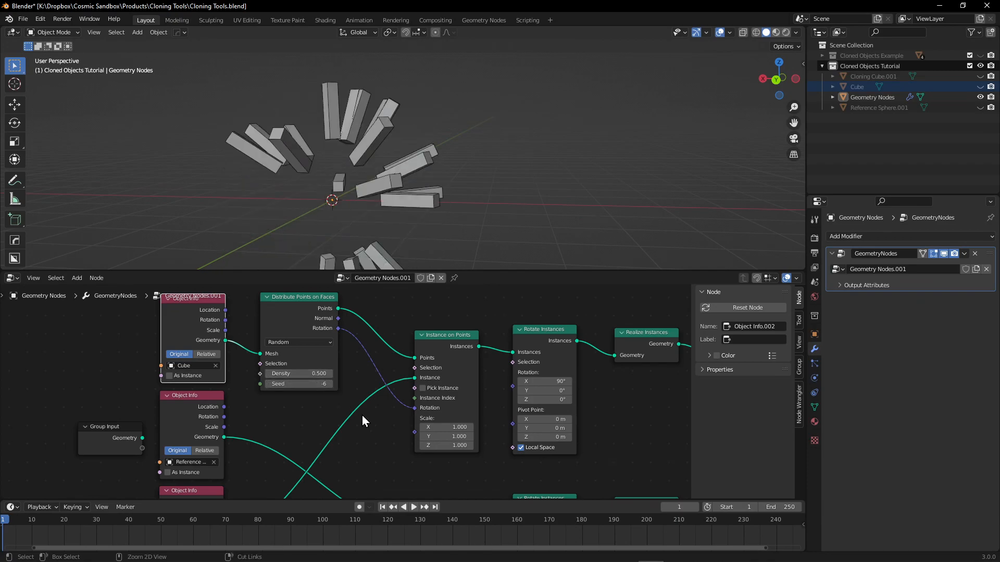
pyautogui.hotkey('ctrl', 'z')
pyautogui.moveTo(304, 203); pyautogui.dragTo(347, 233, button='middle')
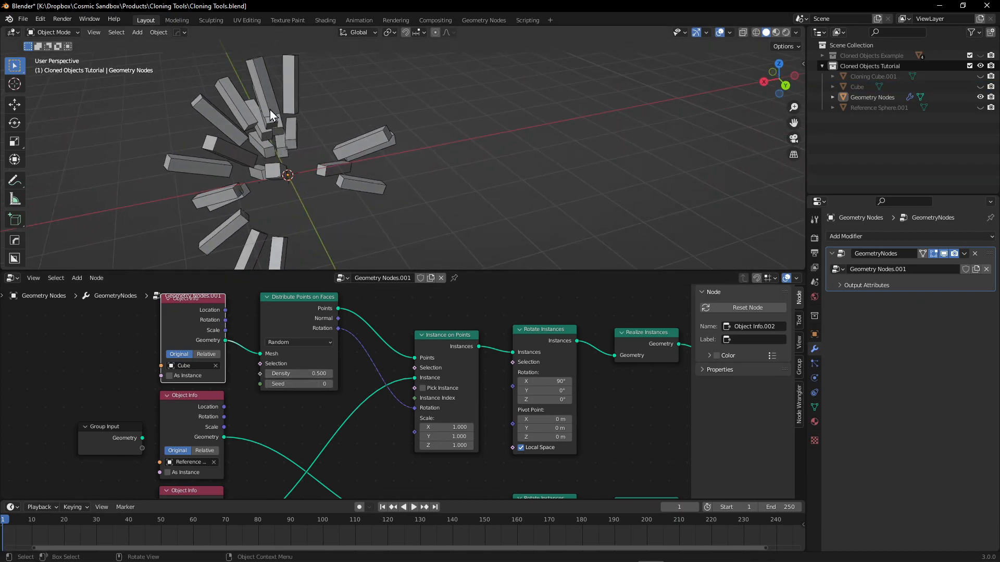
pyautogui.moveTo(479, 350); pyautogui.dragTo(427, 346, button='middle')
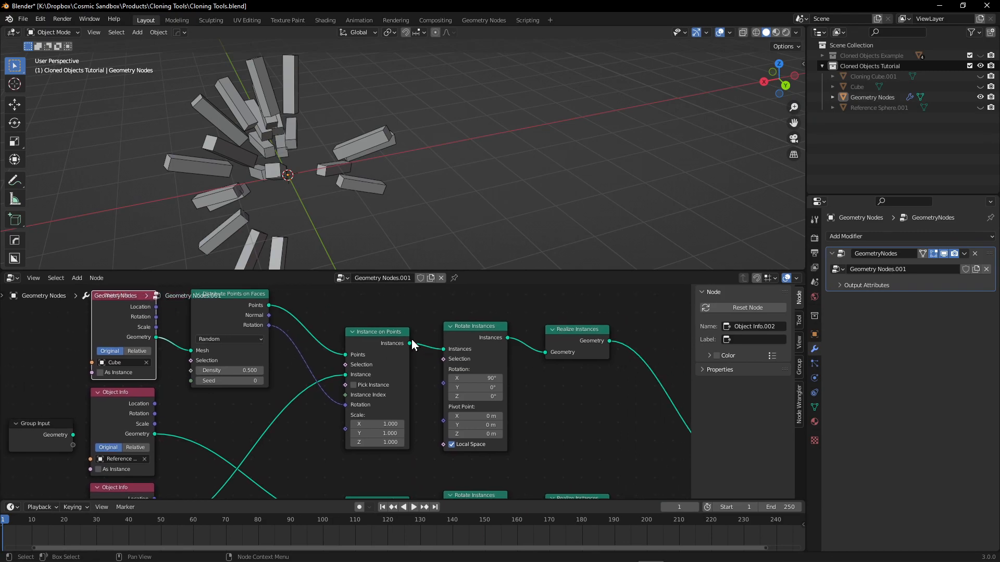
pyautogui.moveTo(427, 346); pyautogui.dragTo(383, 399)
pyautogui.moveTo(513, 366); pyautogui.dragTo(465, 382, button='middle')
pyautogui.moveTo(260, 414); pyautogui.dragTo(314, 409, button='middle')
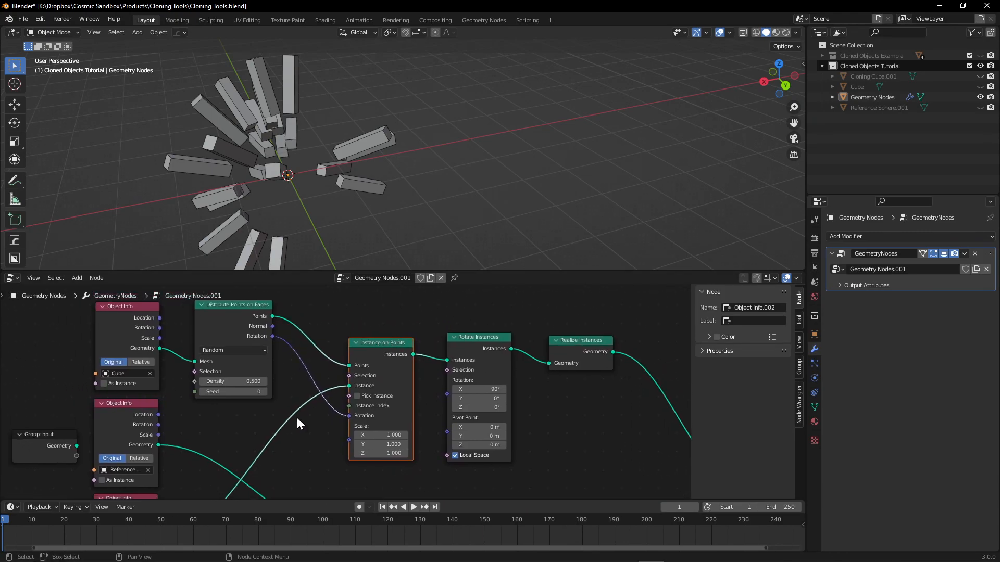
pyautogui.moveTo(169, 487); pyautogui.dragTo(243, 439, button='middle')
pyautogui.moveTo(355, 394); pyautogui.dragTo(350, 416, button='middle')
pyautogui.moveTo(309, 240)
pyautogui.mouseDown(button='middle')
pyautogui.moveTo(283, 142)
pyautogui.moveTo(294, 159)
pyautogui.mouseUp(button='middle')
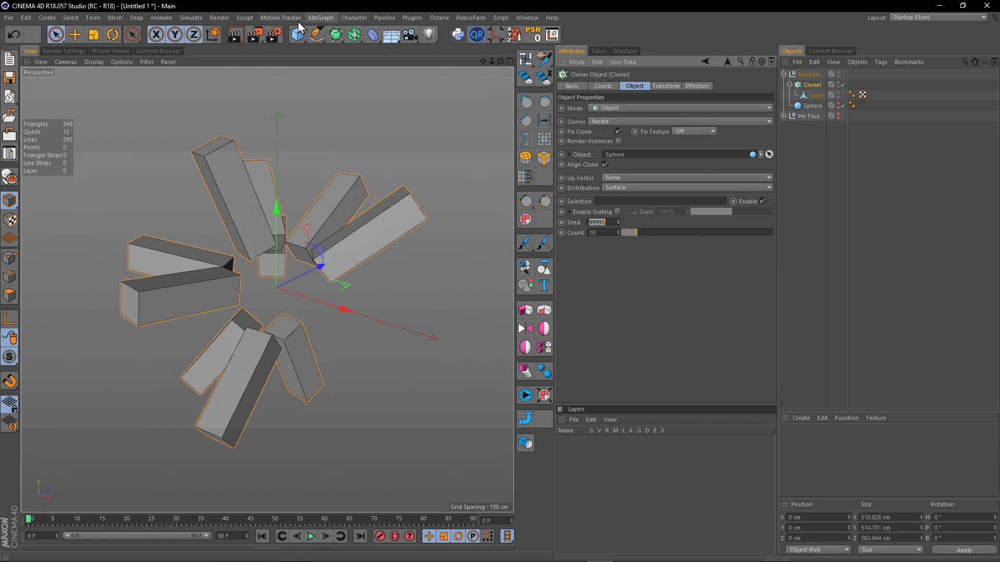
# Switch to Cinema 4D and add a Push Apart effector for the cloner with its radius set to 92 cm.
pyautogui.click(320, 18)
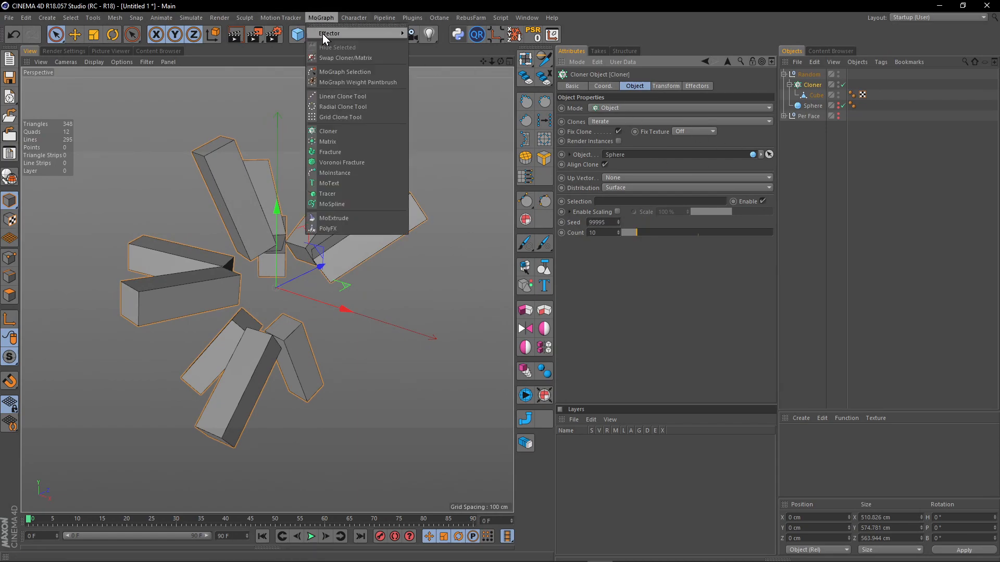
pyautogui.moveTo(322, 34)
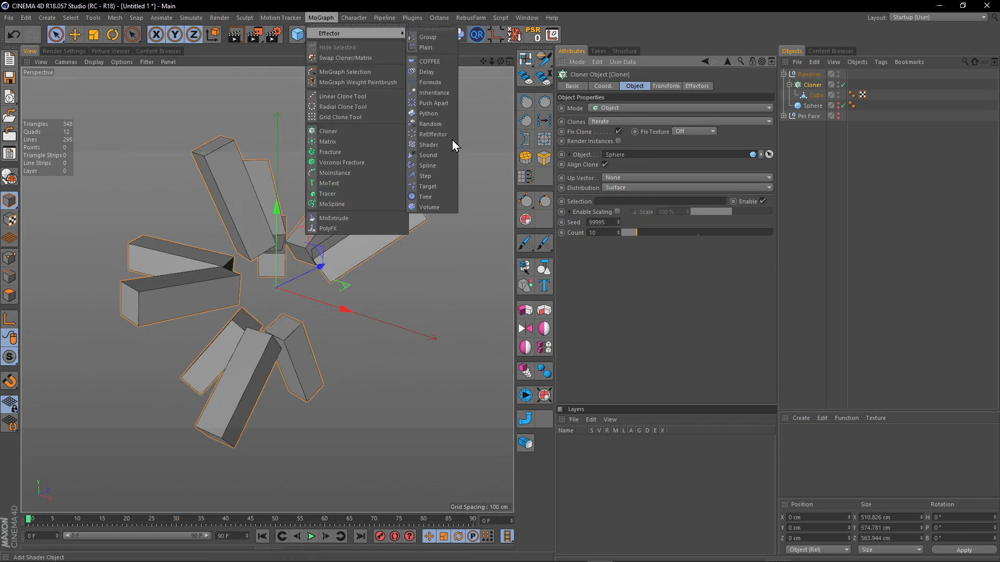
pyautogui.click(446, 102)
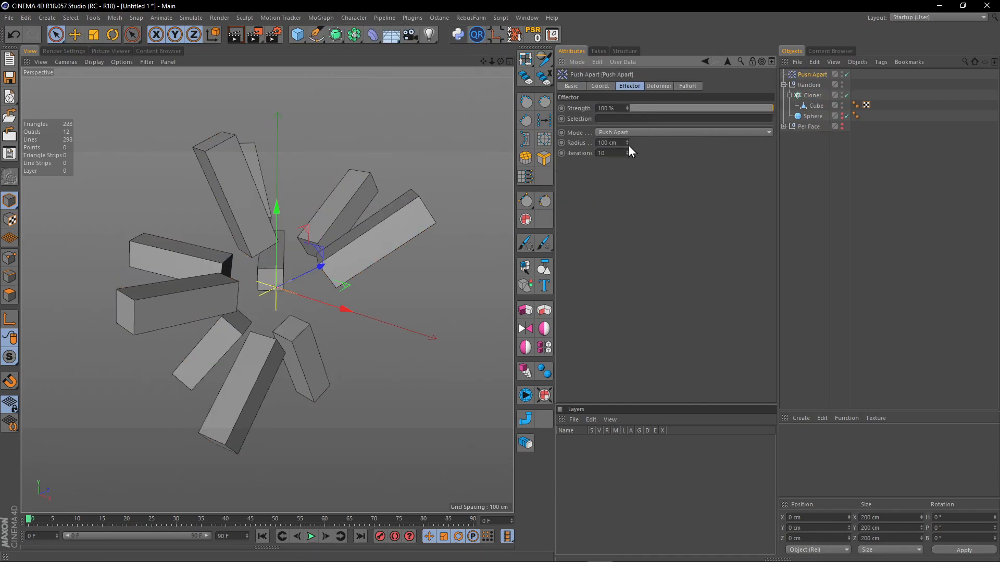
pyautogui.moveTo(626, 139); pyautogui.dragTo(627, 143)
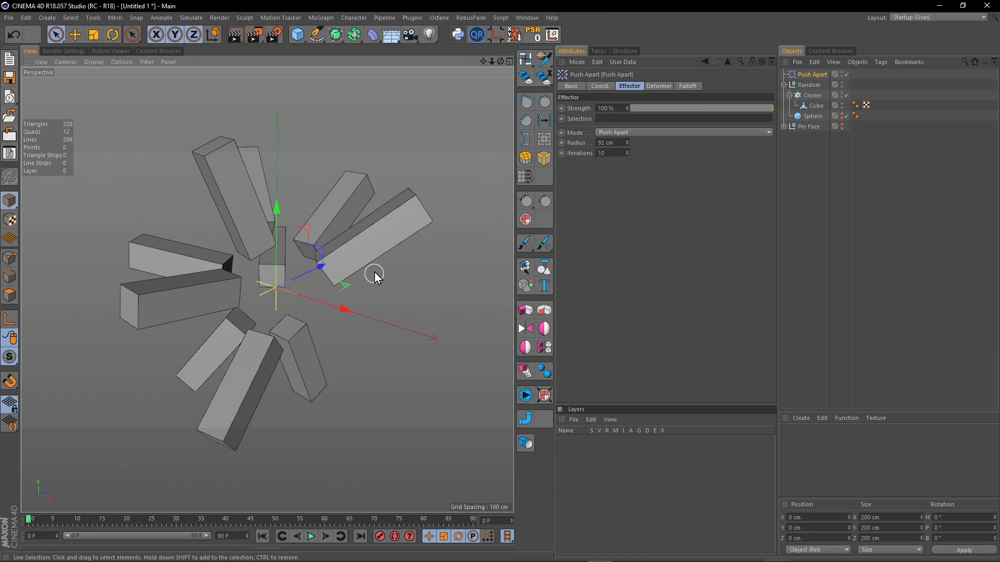
# Set the Count of the Random group's Cloner to 26.
pyautogui.keyDown('alt'); pyautogui.moveTo(337, 259); pyautogui.dragTo(283, 280); pyautogui.keyUp('alt')
pyautogui.click(812, 96)
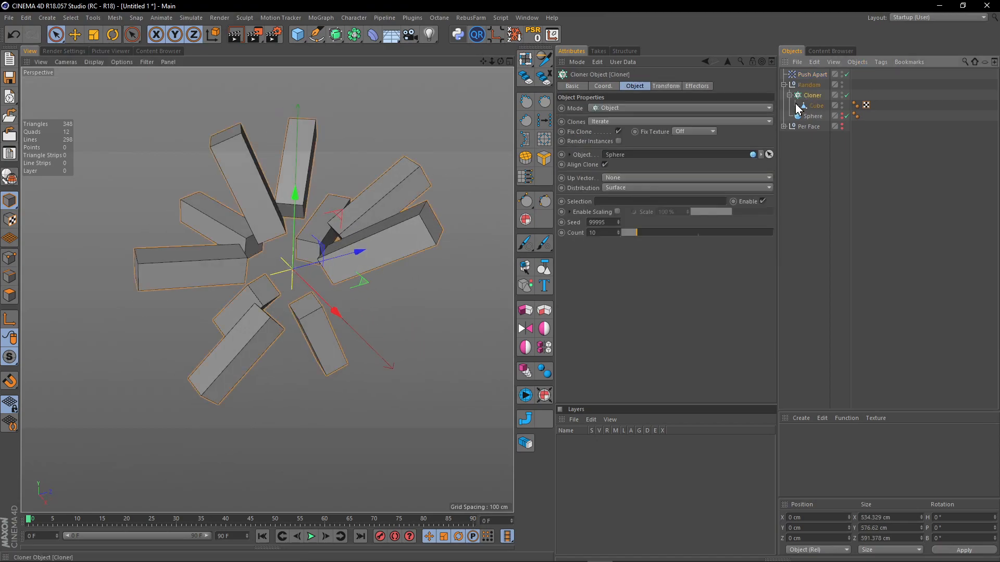
pyautogui.moveTo(631, 235); pyautogui.dragTo(661, 236)
pyautogui.keyDown('alt'); pyautogui.moveTo(311, 283); pyautogui.dragTo(335, 221); pyautogui.keyUp('alt')
# Toggle the Push Apart effector off and on to compare the clone spacing, leaving it disabled.
pyautogui.click(847, 74)
pyautogui.keyDown('alt'); pyautogui.moveTo(334, 156); pyautogui.dragTo(356, 186); pyautogui.keyUp('alt')
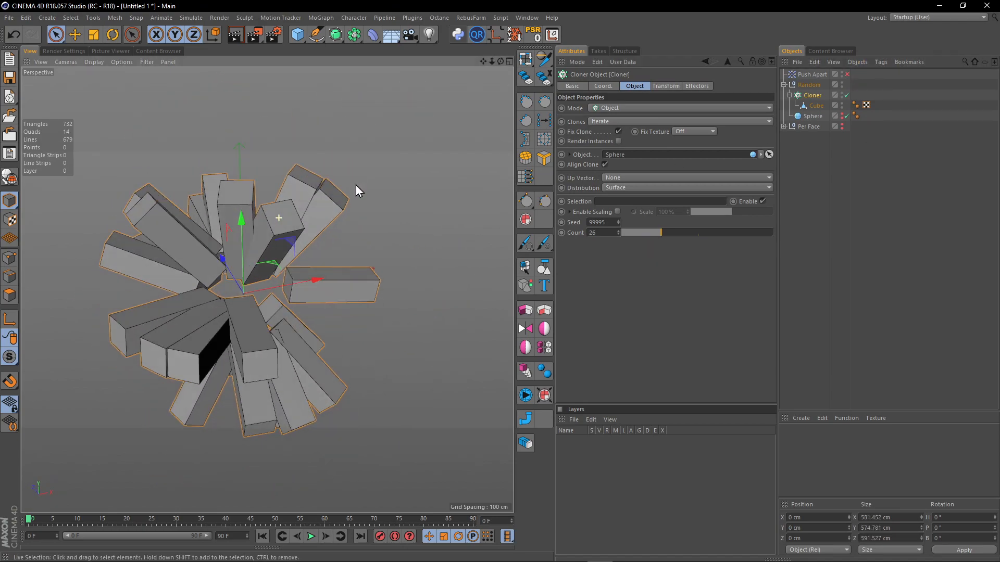
pyautogui.click(847, 74)
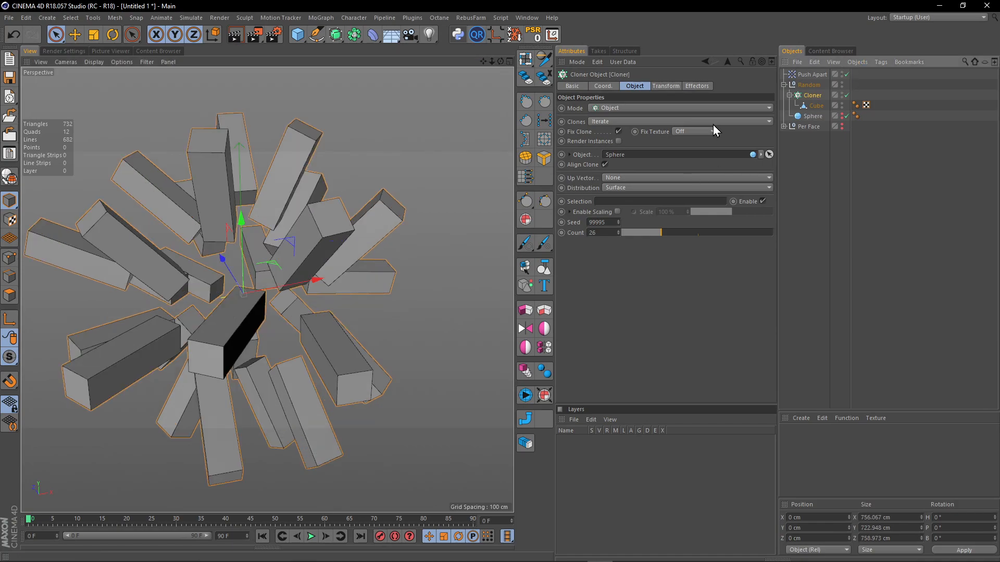
pyautogui.click(852, 75)
pyautogui.click(848, 75)
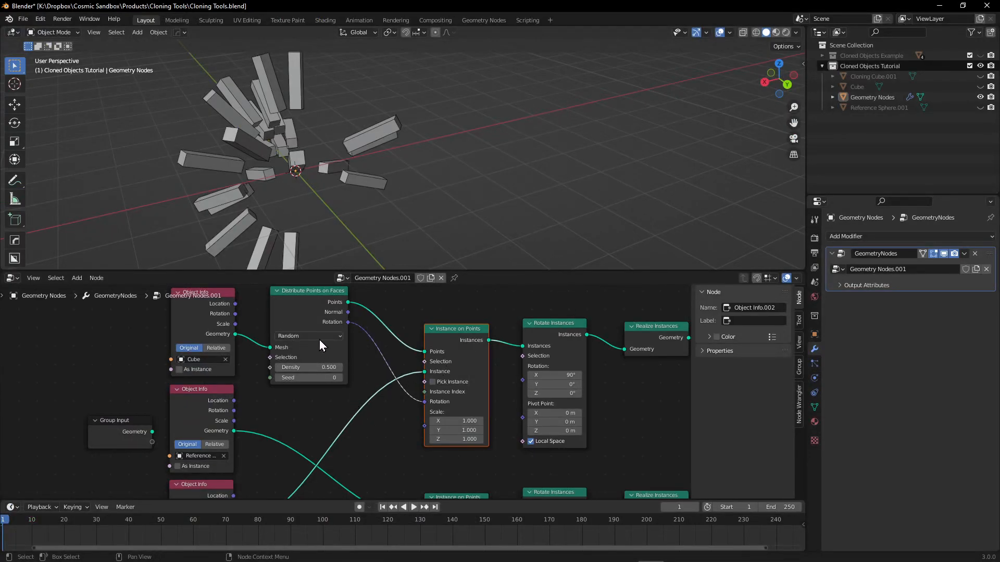
# Switch to Blender and set Distribute Points on Faces to Poisson Disk with Density Max 3.500 and Distance Min 0.6 m.
pyautogui.click(318, 339)
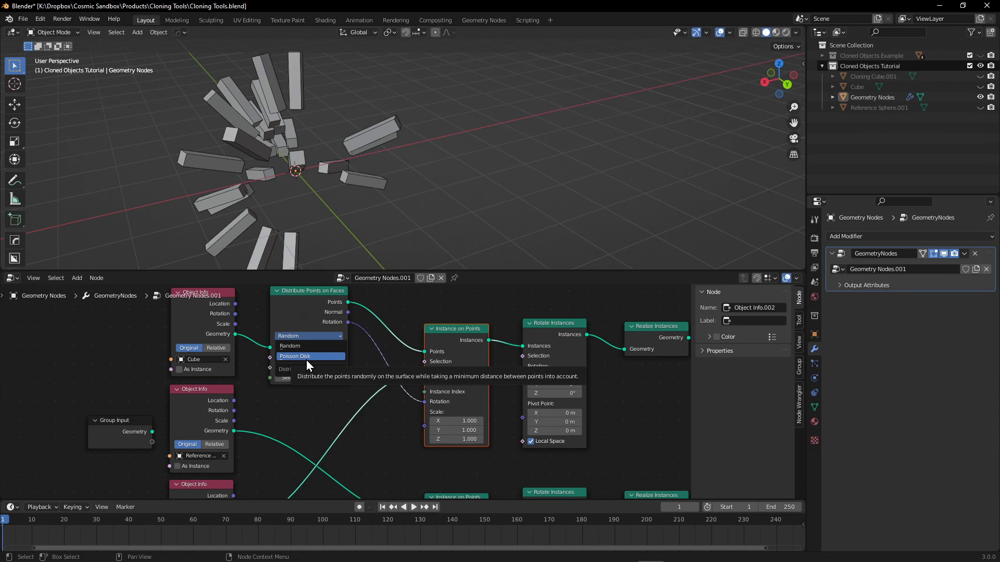
pyautogui.click(306, 360)
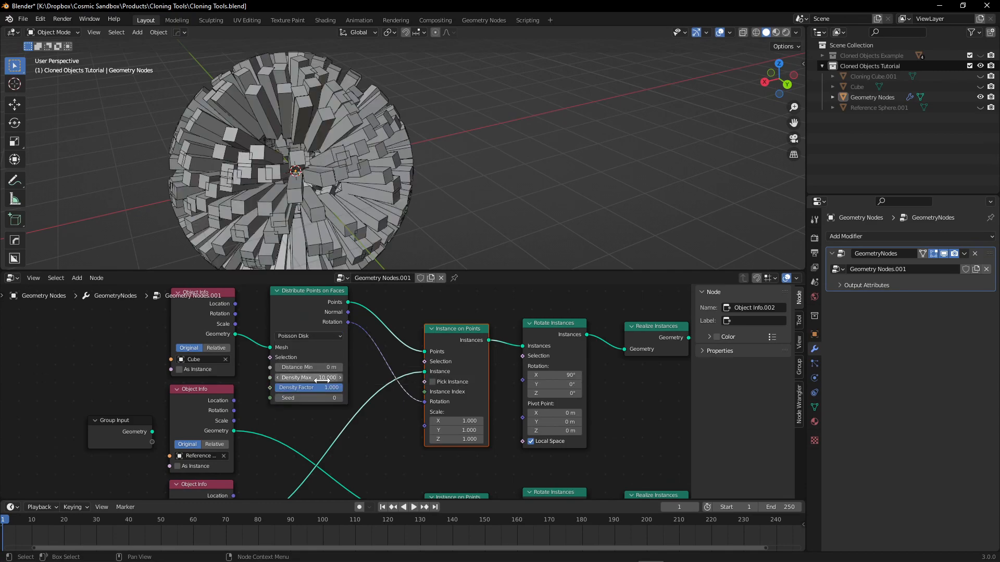
pyautogui.moveTo(320, 380)
pyautogui.mouseDown()
pyautogui.moveTo(276, 380)
pyautogui.moveTo(312, 381)
pyautogui.moveTo(284, 380)
pyautogui.moveTo(307, 371)
pyautogui.moveTo(364, 377)
pyautogui.moveTo(292, 367)
pyautogui.mouseUp()
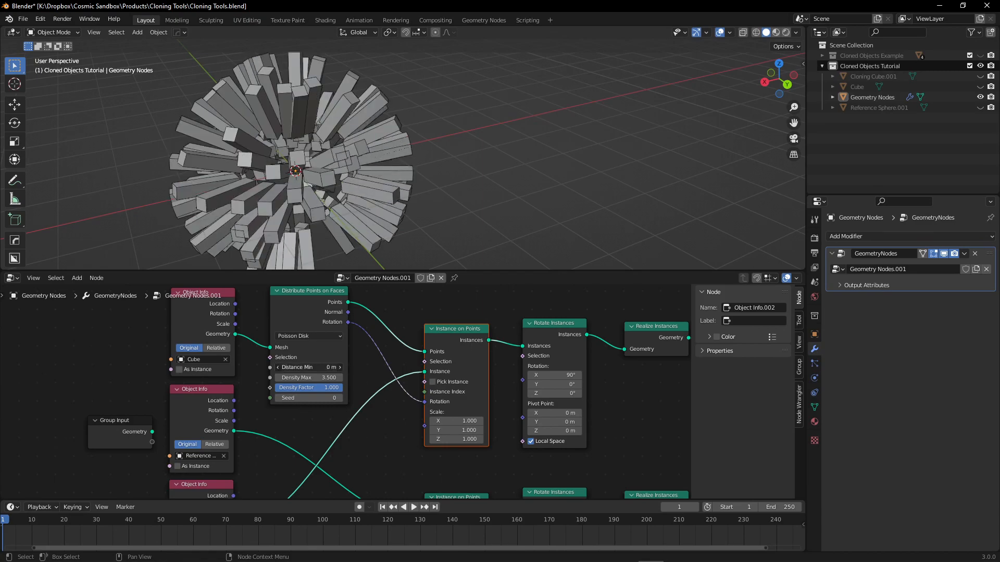
pyautogui.moveTo(347, 164); pyautogui.dragTo(326, 90, button='middle')
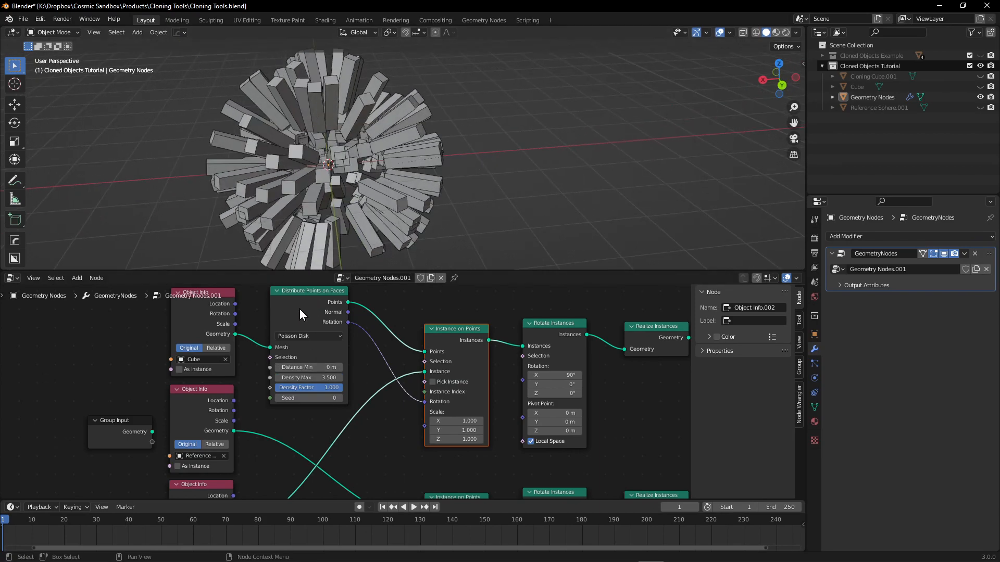
pyautogui.moveTo(291, 368); pyautogui.dragTo(308, 367)
pyautogui.moveTo(339, 166)
pyautogui.mouseDown(button='middle')
pyautogui.moveTo(330, 146)
pyautogui.moveTo(249, 172)
pyautogui.moveTo(285, 143)
pyautogui.moveTo(346, 172)
pyautogui.mouseUp(button='middle')
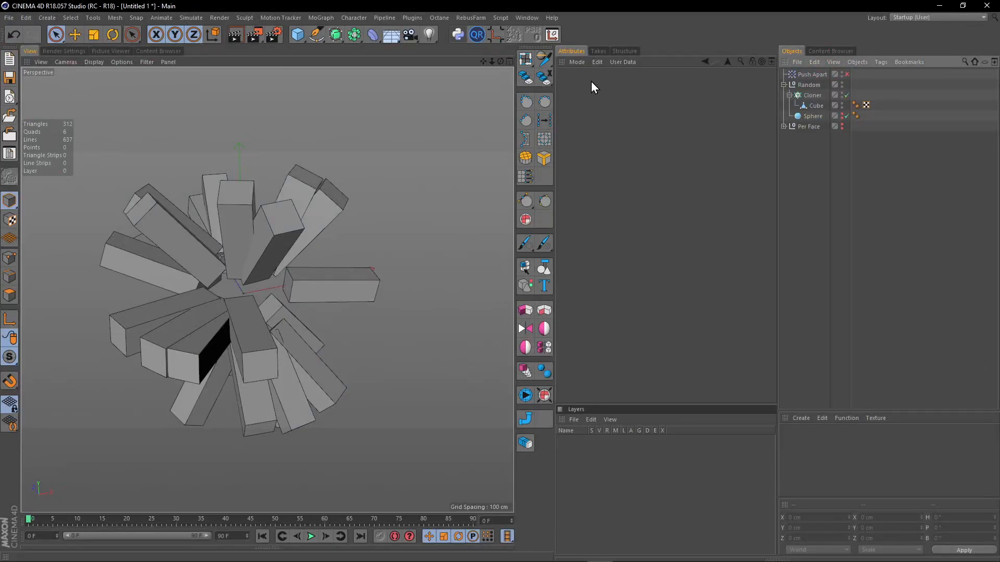
# Switch to Cinema 4D, re-enable the Push Apart effector and set it to Hide mode with a 72 cm radius.
pyautogui.click(812, 74)
pyautogui.click(847, 74)
pyautogui.click(628, 133)
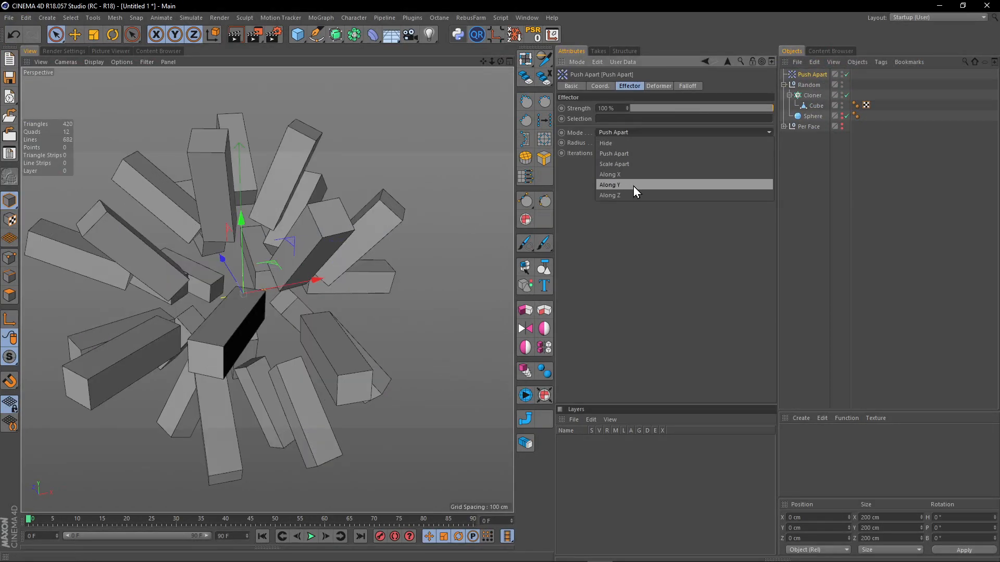
pyautogui.click(633, 144)
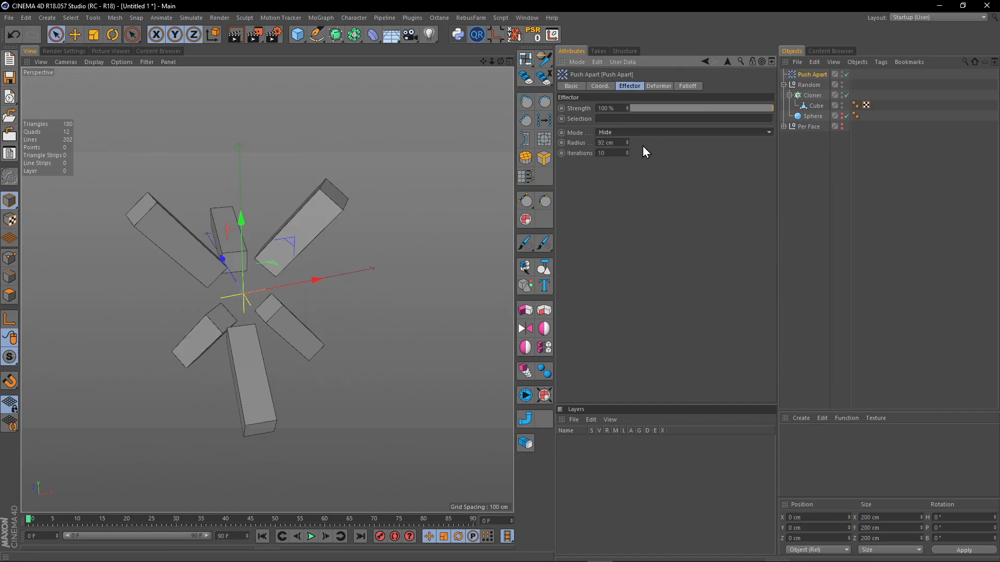
pyautogui.moveTo(627, 143); pyautogui.dragTo(627, 156)
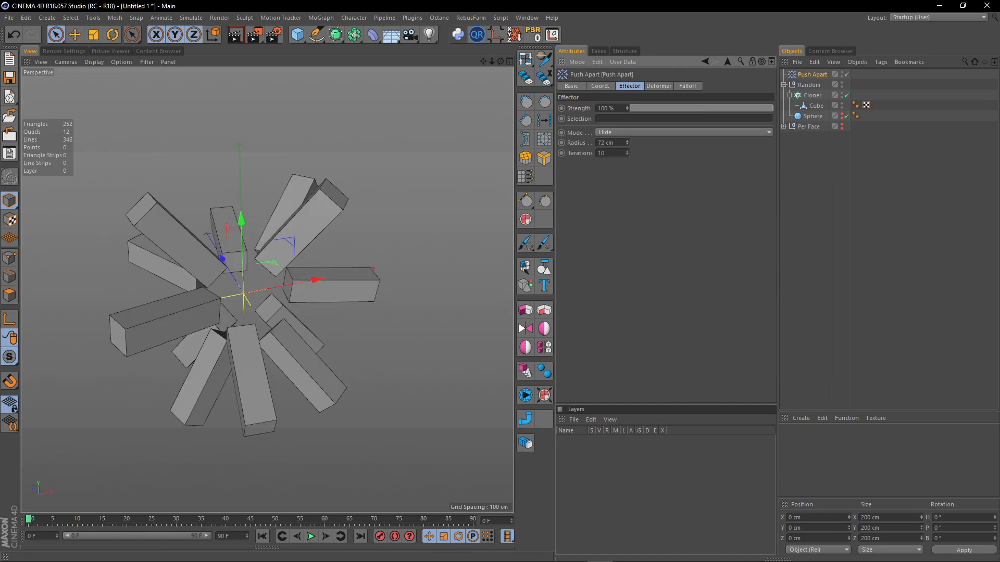
pyautogui.middleClick(216, 253)
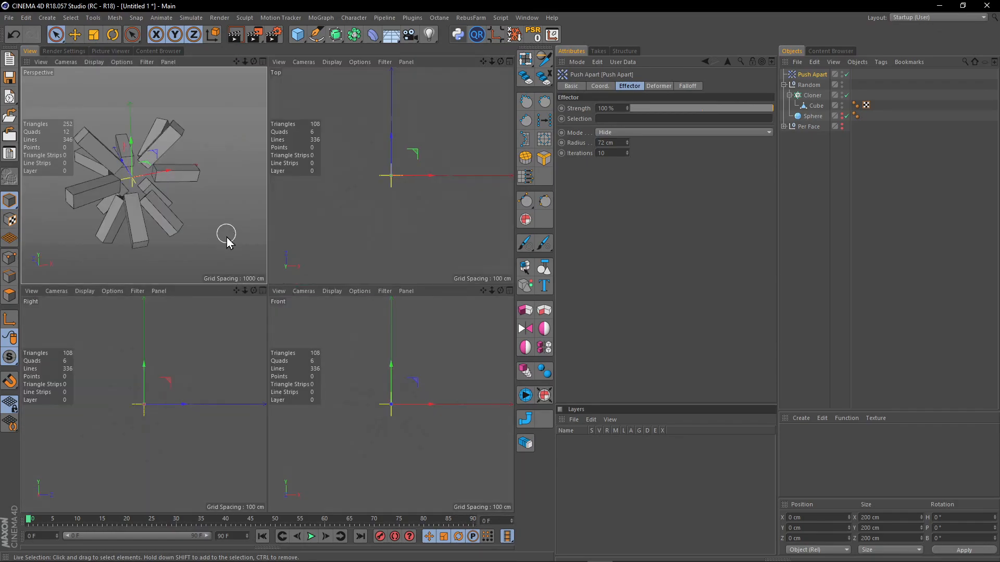
pyautogui.middleClick(227, 237)
pyautogui.keyDown('alt'); pyautogui.moveTo(258, 278); pyautogui.dragTo(339, 303); pyautogui.keyUp('alt')
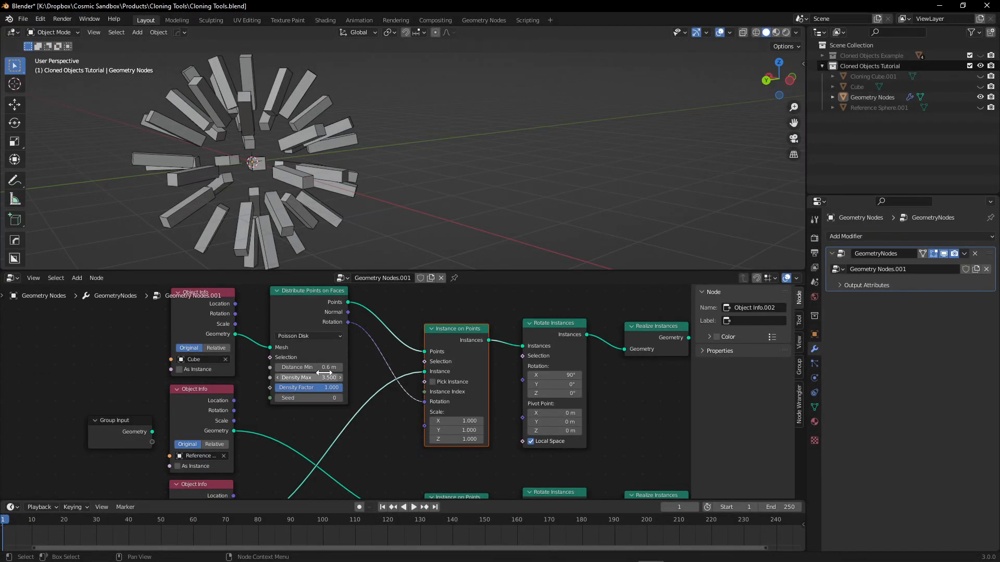
# Switch to Blender and set the Density Max of the Distribute Points on Faces node to 3.900.
pyautogui.moveTo(307, 377); pyautogui.dragTo(323, 377)
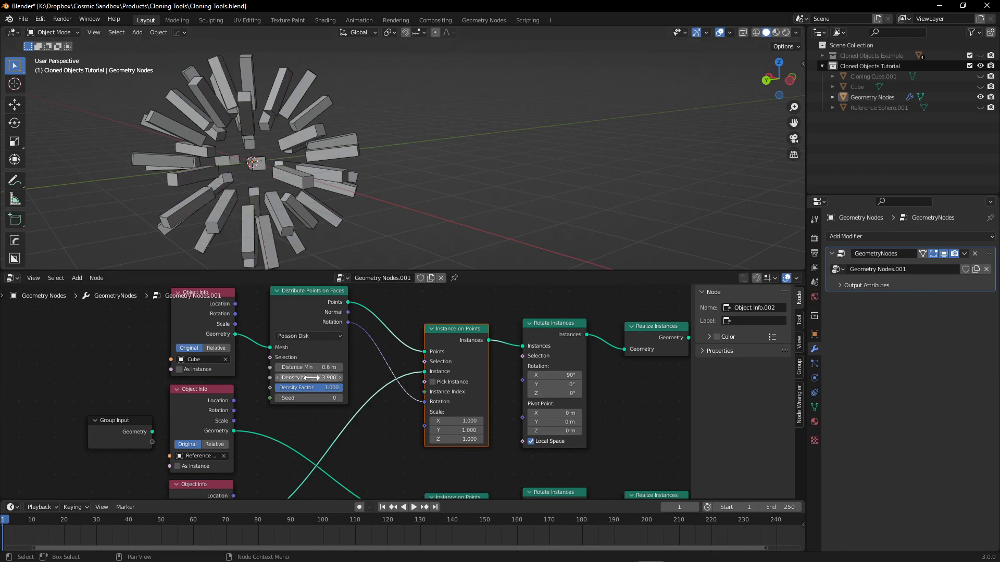
pyautogui.moveTo(242, 168); pyautogui.dragTo(195, 174, button='middle')
pyautogui.moveTo(300, 165)
pyautogui.keyDown('shift'); pyautogui.mouseDown(button='middle')
pyautogui.moveTo(385, 180)
pyautogui.moveTo(361, 195)
pyautogui.moveTo(389, 167)
pyautogui.moveTo(384, 183)
pyautogui.moveTo(397, 189)
pyautogui.mouseUp(button='middle'); pyautogui.keyUp('shift')
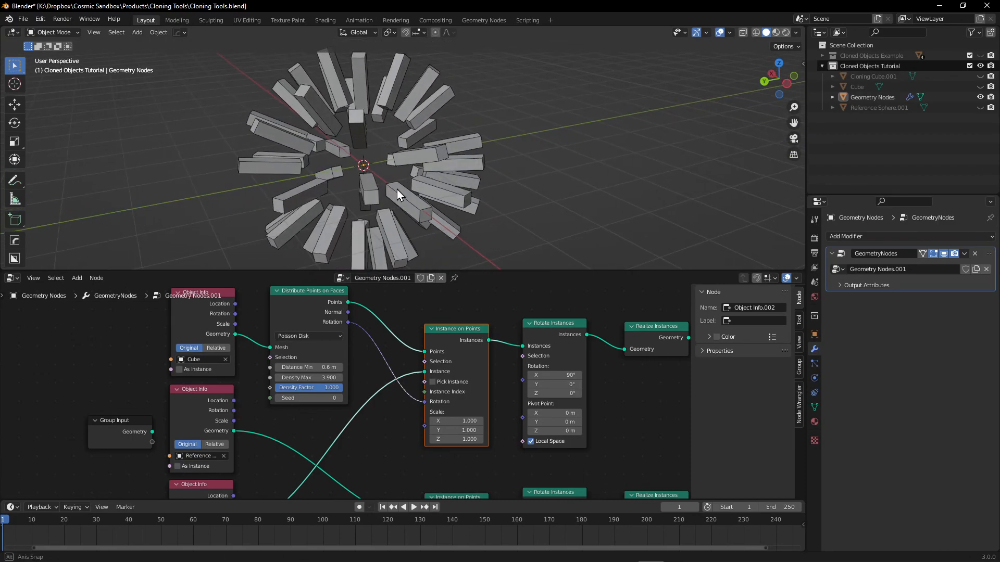
pyautogui.moveTo(329, 389); pyautogui.dragTo(311, 400)
pyautogui.click(383, 436)
pyautogui.moveTo(373, 425); pyautogui.dragTo(340, 424, button='middle')
# Enlarge the 3D viewport over the node editor and examine the scattered clones from several angles.
pyautogui.moveTo(408, 86); pyautogui.dragTo(380, 260, button='middle')
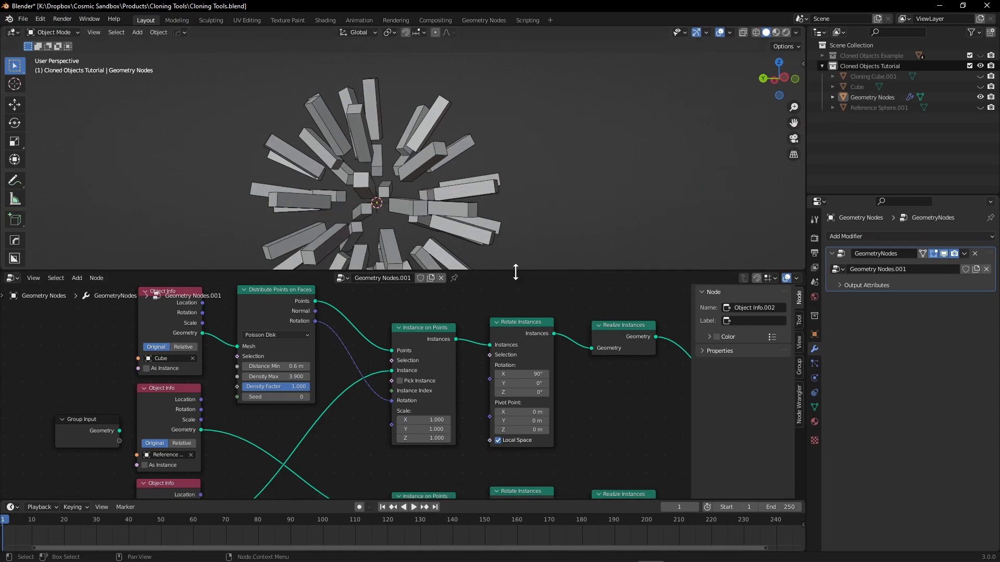
pyautogui.moveTo(627, 424); pyautogui.dragTo(518, 415, button='middle')
pyautogui.moveTo(552, 363); pyautogui.dragTo(469, 348, button='middle')
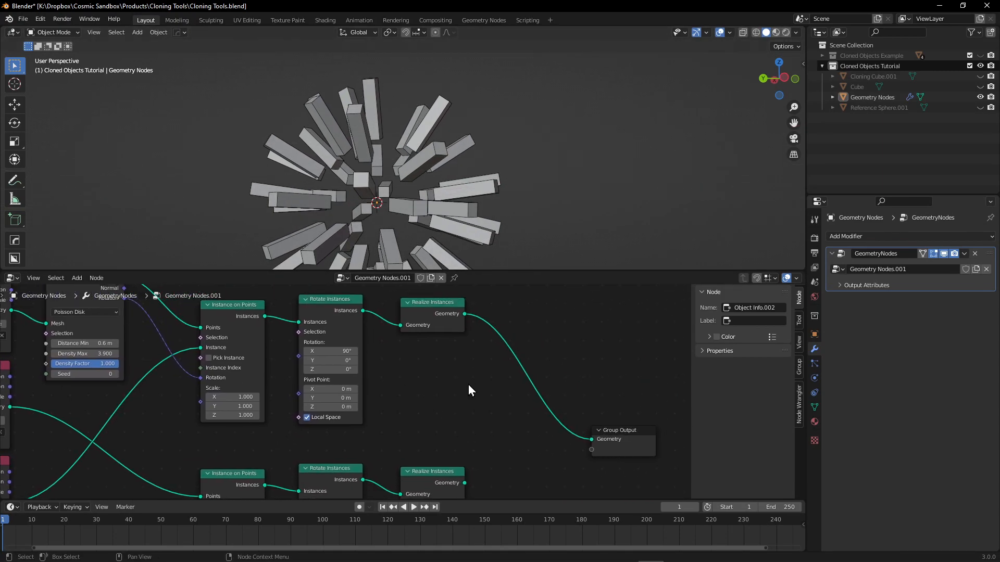
pyautogui.moveTo(520, 269); pyautogui.dragTo(542, 489)
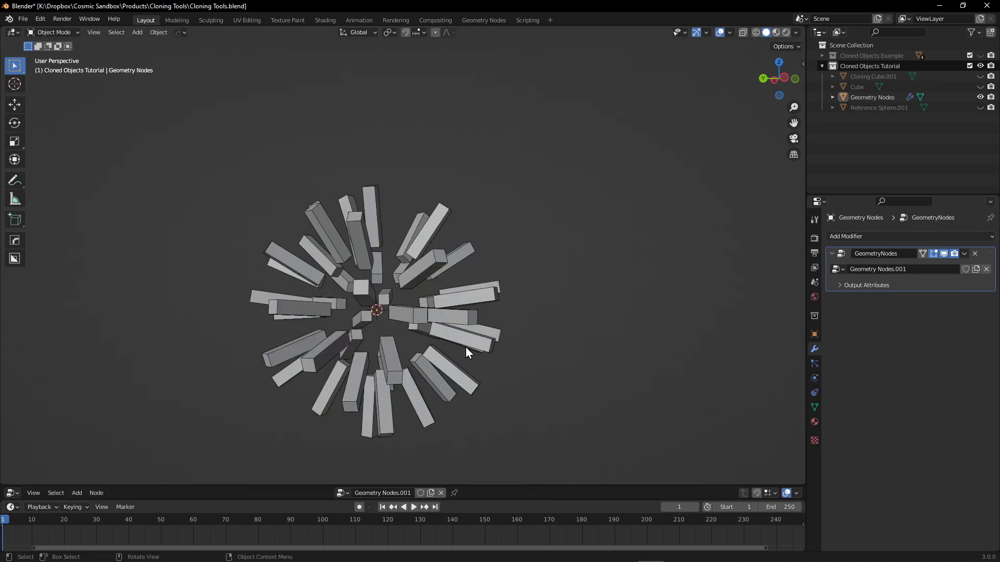
pyautogui.moveTo(461, 352); pyautogui.dragTo(446, 389, button='middle')
pyautogui.scroll(5, 402, 223)
pyautogui.scroll(-7, 401, 199)
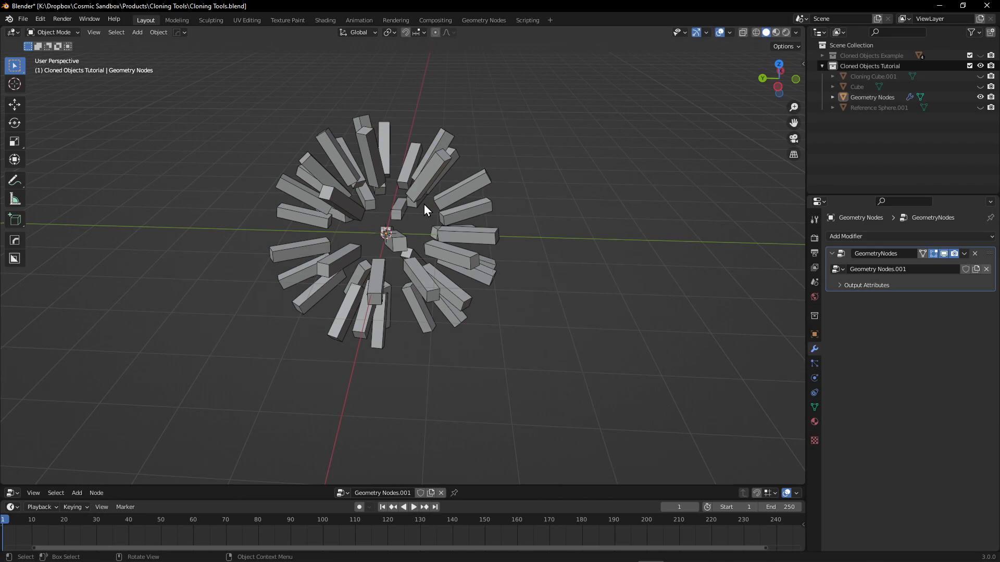
pyautogui.moveTo(561, 184); pyautogui.dragTo(368, 208, button='middle')
pyautogui.scroll(3, 368, 208)
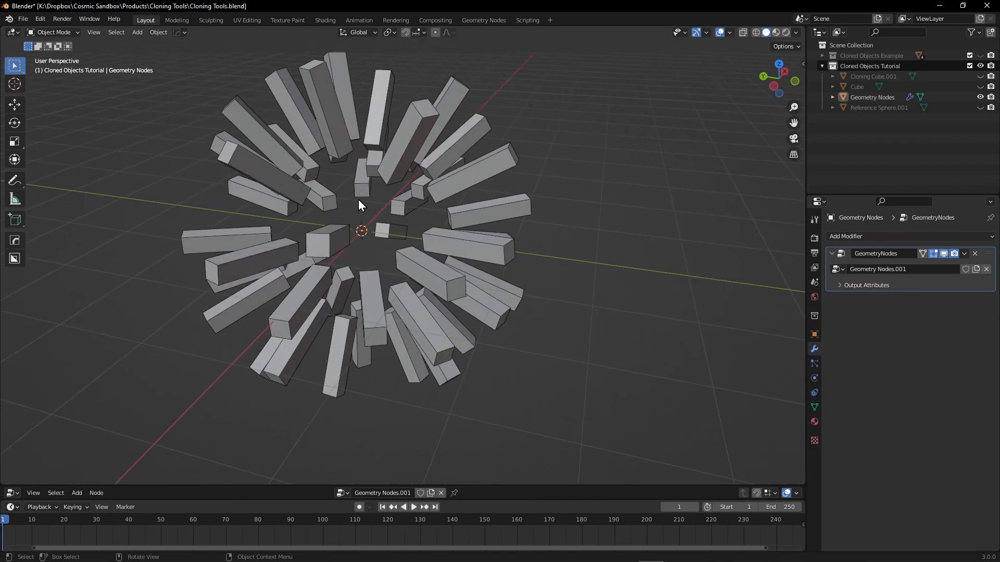
pyautogui.moveTo(453, 219); pyautogui.dragTo(383, 190, button='middle')
pyautogui.moveTo(368, 155); pyautogui.dragTo(352, 230, button='middle')
pyautogui.scroll(3, 375, 173)
pyautogui.scroll(-1, 375, 172)
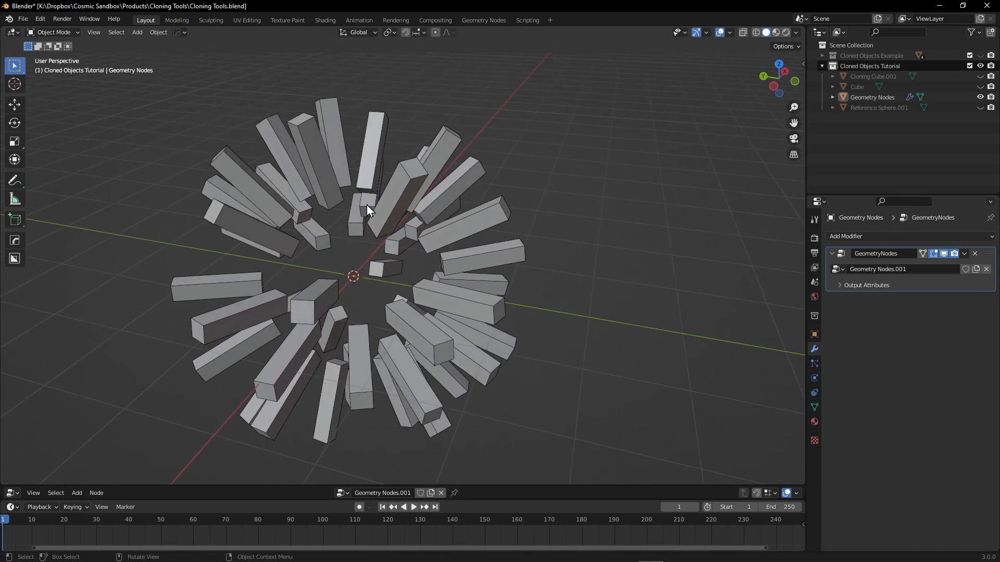
# Save the Blender file and restore the node editor's height below the 3D viewport.
pyautogui.hotkey('ctrl', 's')
pyautogui.moveTo(524, 486); pyautogui.dragTo(536, 275)
pyautogui.moveTo(420, 388); pyautogui.dragTo(520, 402, button='middle')
pyautogui.scroll(-2, 535, 414)
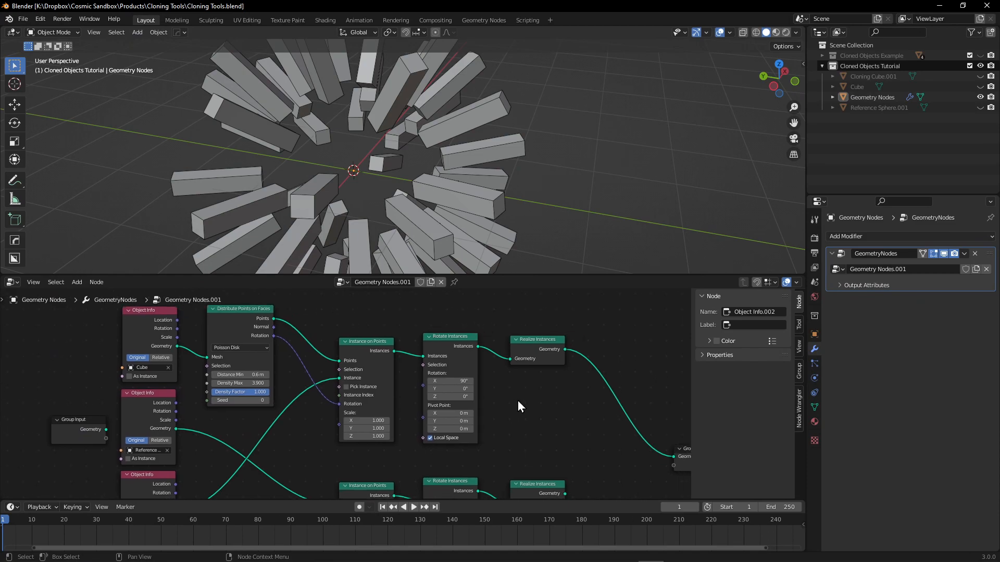
pyautogui.moveTo(527, 378); pyautogui.dragTo(515, 391, button='middle')
# Rearrange the Align Euler to Vector and Normal nodes beside the lower Instance on Points node.
pyautogui.moveTo(289, 436); pyautogui.dragTo(317, 362, button='middle')
pyautogui.scroll(-2, 274, 430)
pyautogui.scroll(1, 276, 441)
pyautogui.moveTo(305, 399); pyautogui.dragTo(303, 360)
pyautogui.moveTo(228, 420); pyautogui.dragTo(196, 400)
pyautogui.moveTo(304, 374); pyautogui.dragTo(298, 394, button='middle')
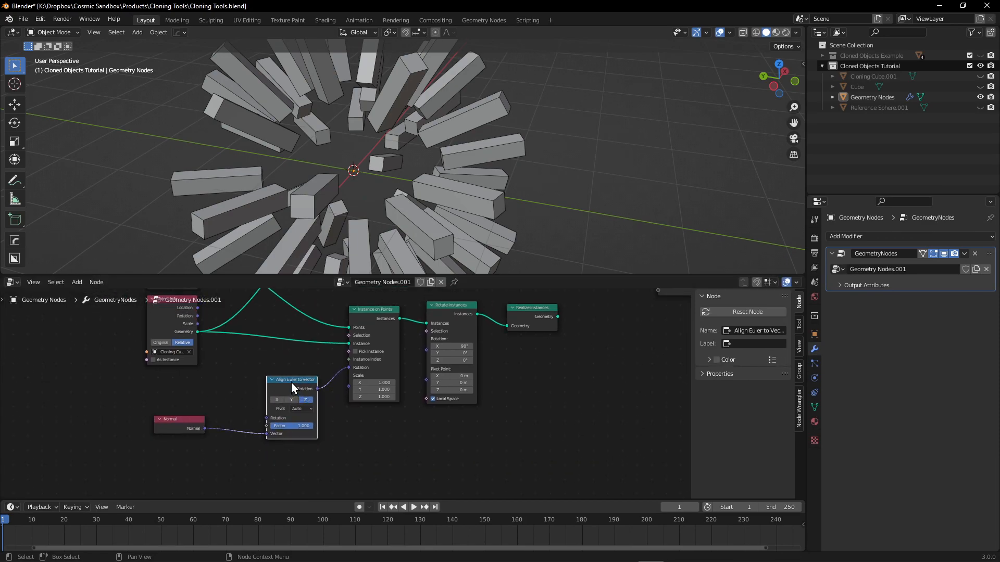
pyautogui.moveTo(293, 384); pyautogui.dragTo(283, 376)
pyautogui.moveTo(366, 423); pyautogui.dragTo(365, 423, button='middle')
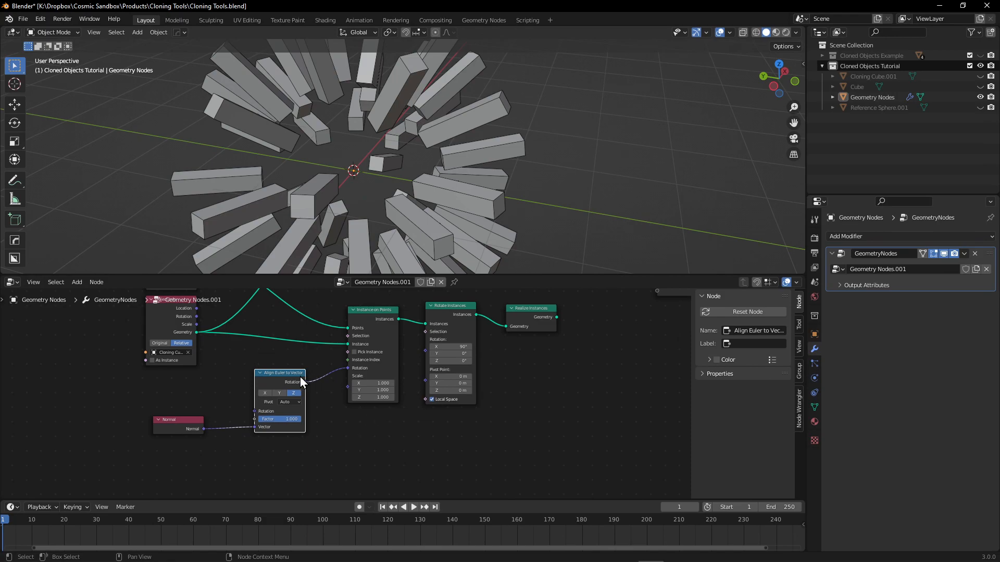
pyautogui.moveTo(186, 424); pyautogui.dragTo(175, 412)
pyautogui.moveTo(226, 364); pyautogui.dragTo(179, 410, button='middle')
pyautogui.scroll(-3, 196, 394)
pyautogui.moveTo(431, 366); pyautogui.dragTo(447, 414, button='middle')
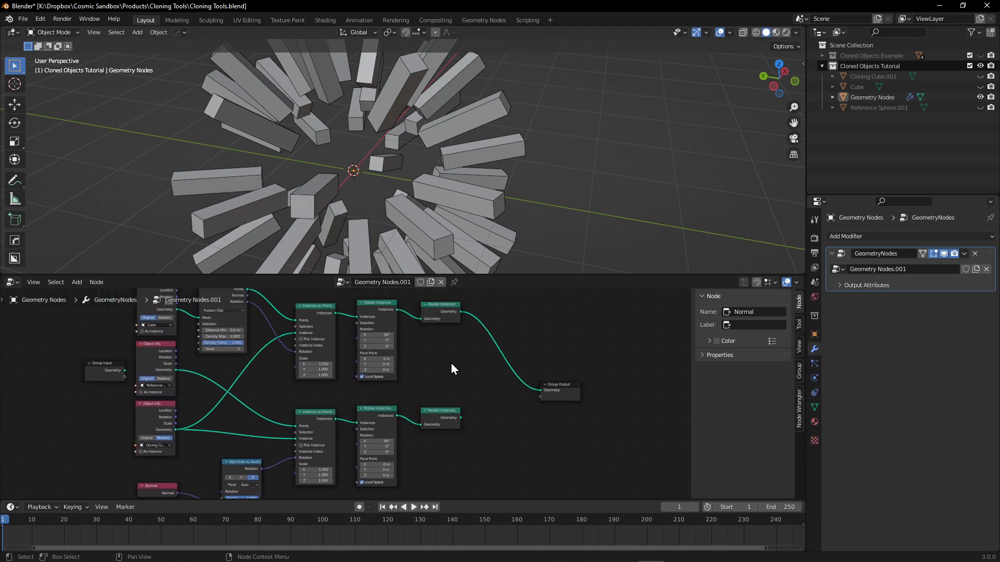
pyautogui.moveTo(428, 373)
pyautogui.mouseDown(button='middle')
pyautogui.moveTo(425, 383)
pyautogui.moveTo(453, 406)
pyautogui.moveTo(445, 380)
pyautogui.mouseUp(button='middle')
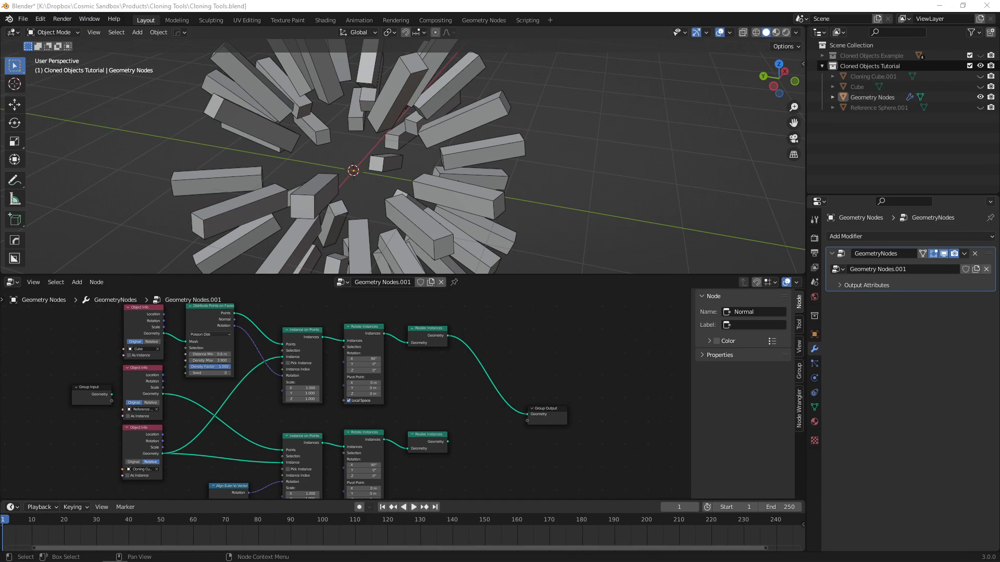
# Switch to the browser to view the YouTube tutorial on the Capture Attribute node and return to Blender's node tree.
pyautogui.hotkey('alt', 'Tab')
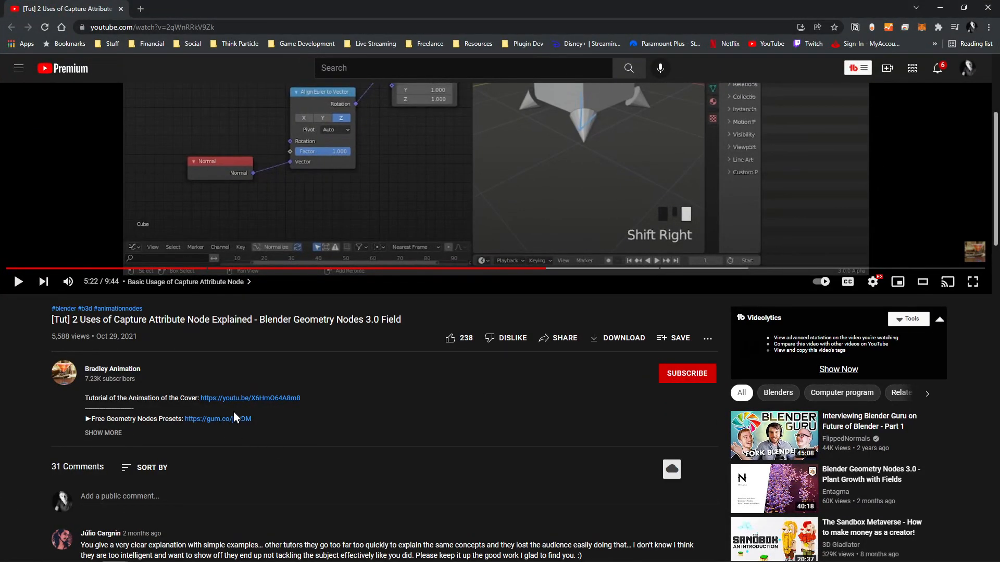
pyautogui.scroll(4, 145, 354)
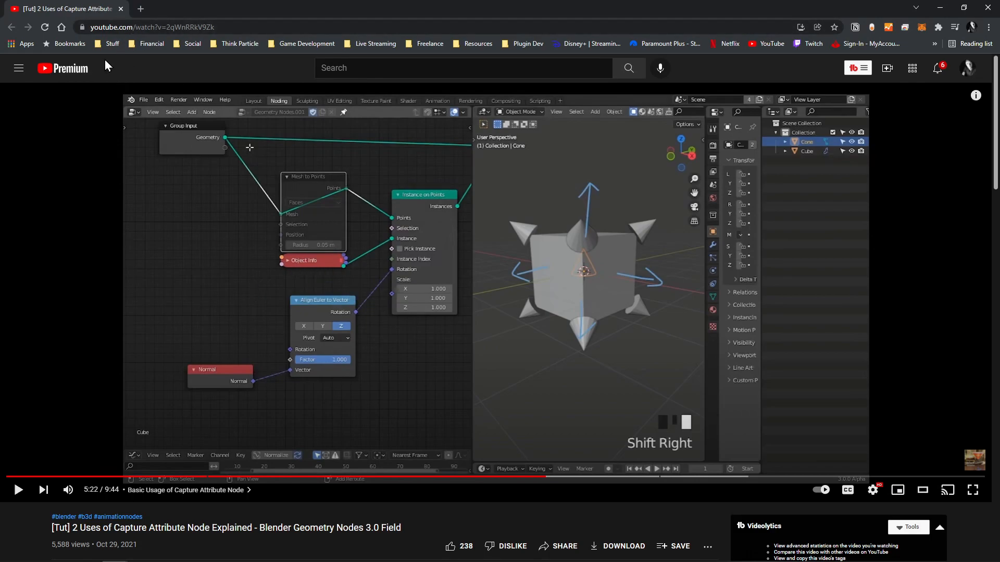
pyautogui.hotkey('alt', 'Tab')
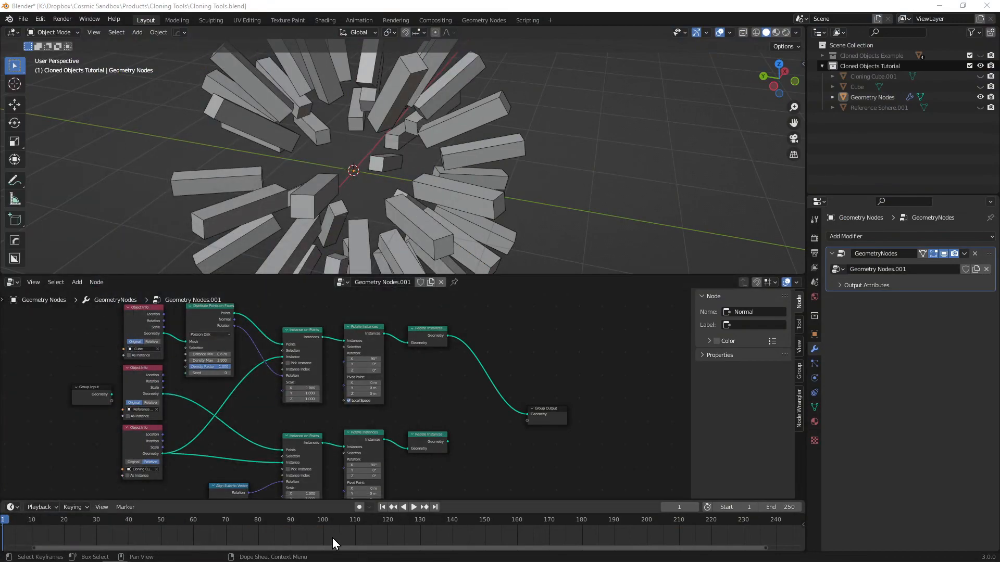
pyautogui.moveTo(328, 557)
pyautogui.click(599, 553)
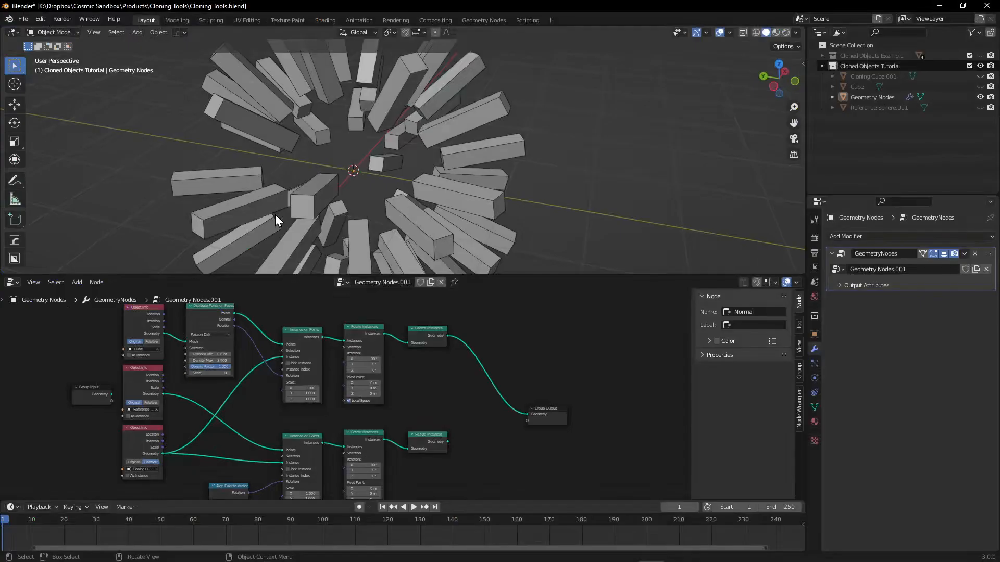
pyautogui.scroll(-2, 516, 336)
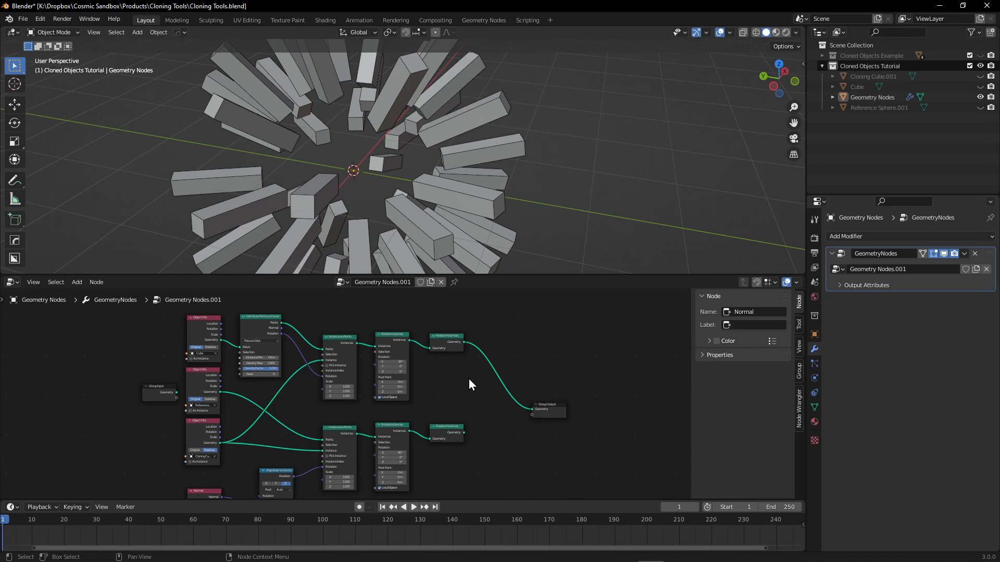
pyautogui.scroll(2, 463, 385)
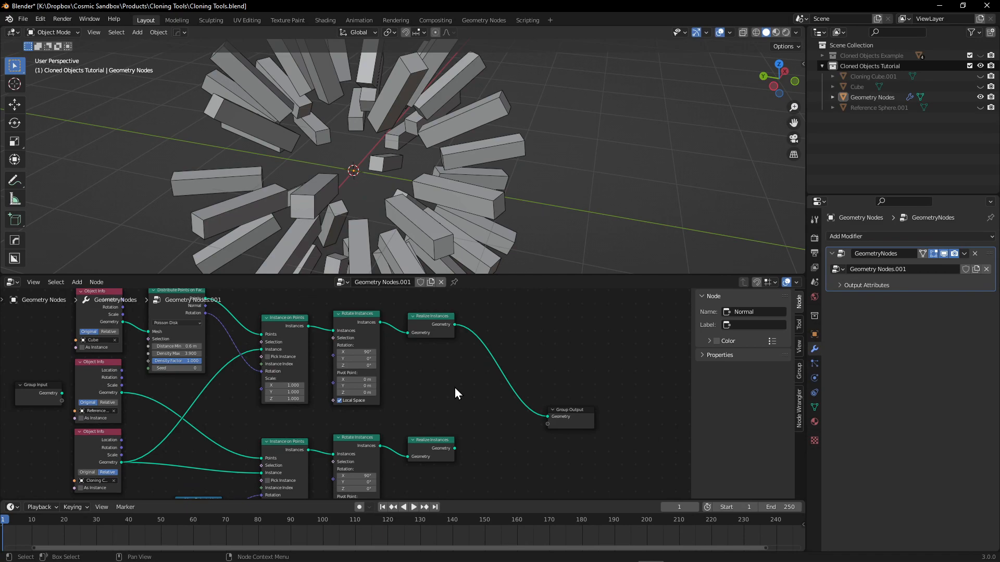